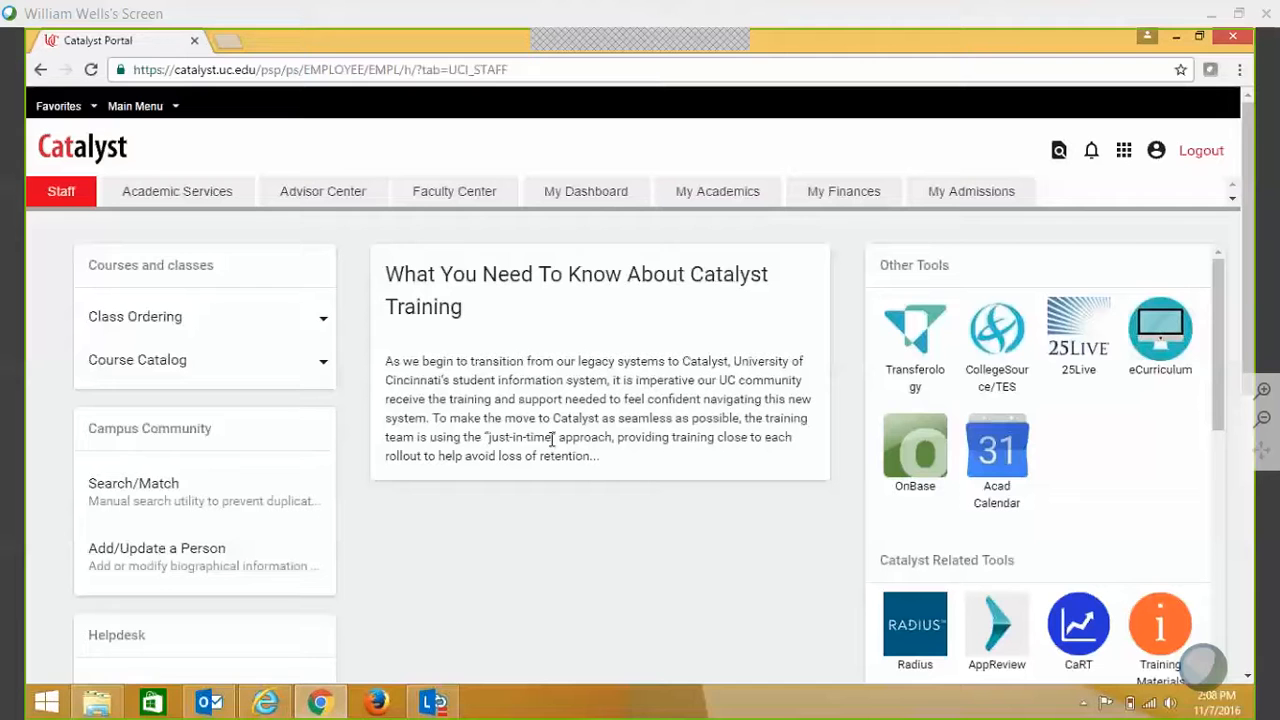
- From Main Menu, navigate to Campus Solutions > Academic Advisement > Student Advisement to list its pages
left_click(148, 110)
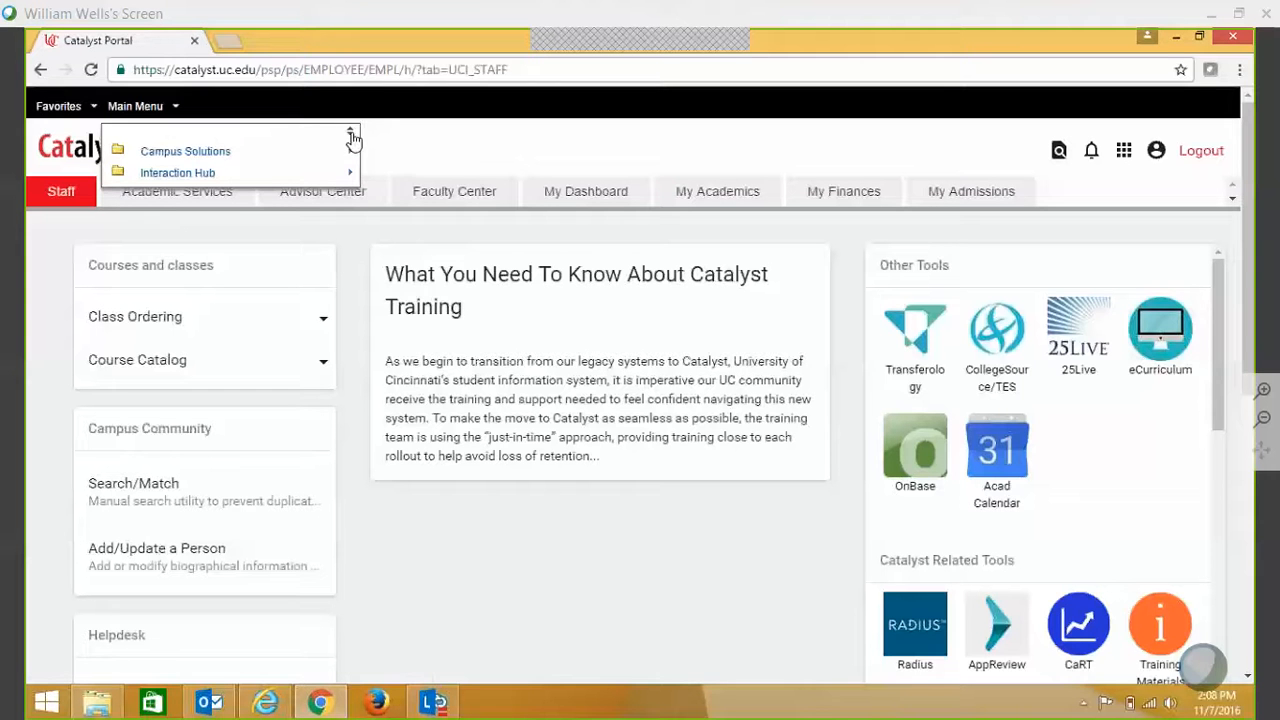
mouse_move(343, 157)
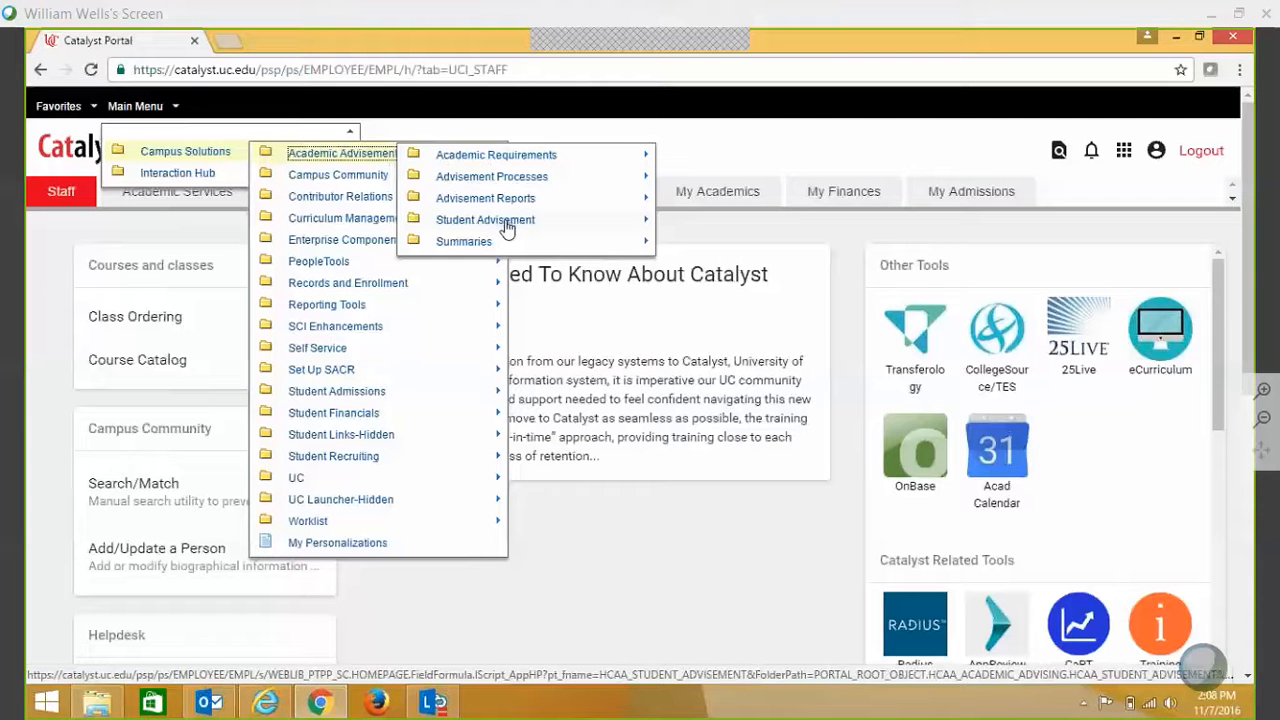
mouse_move(506, 226)
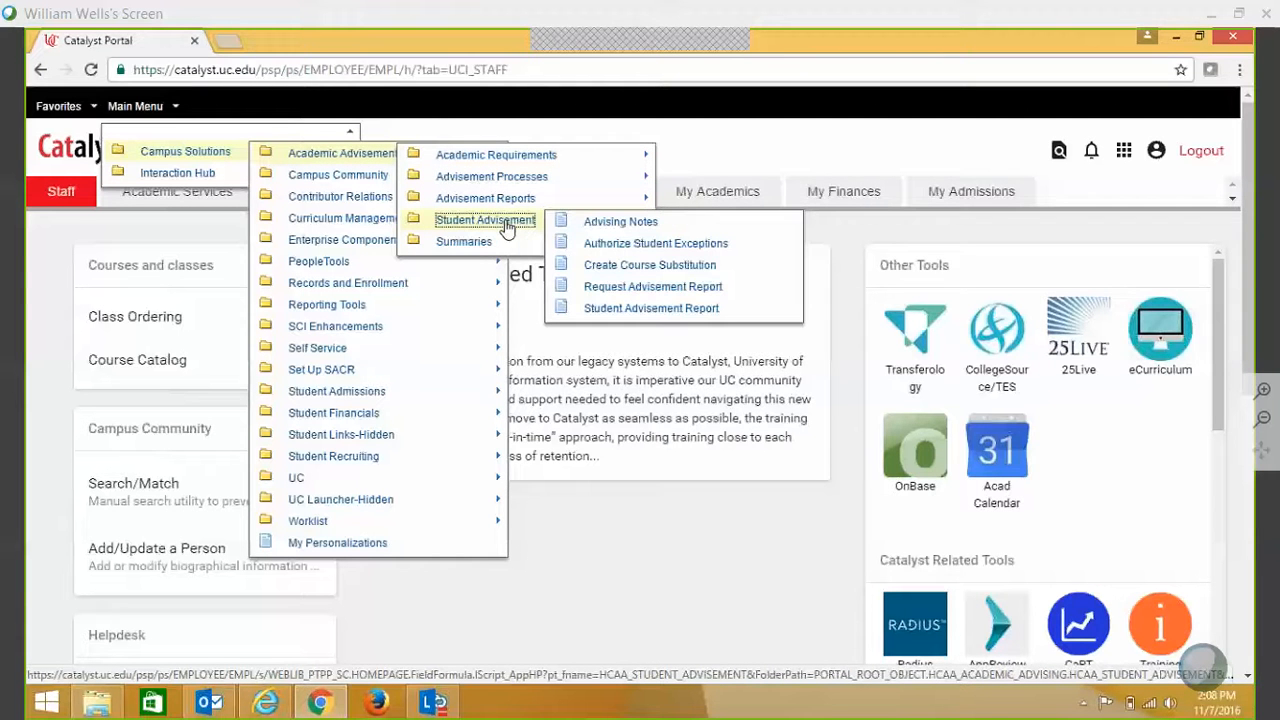
- Open Authorize Student Exceptions, copy it into a second tab, and reopen Main Menu
left_click(646, 248)
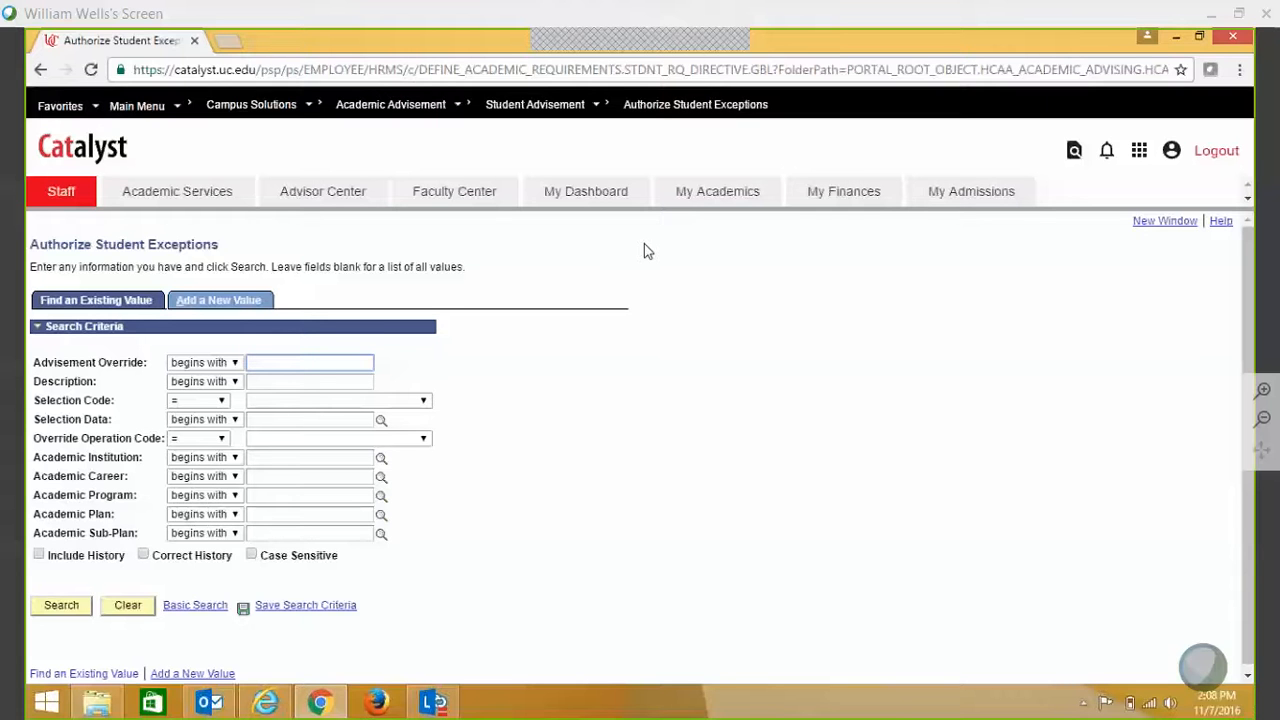
left_click(1161, 224)
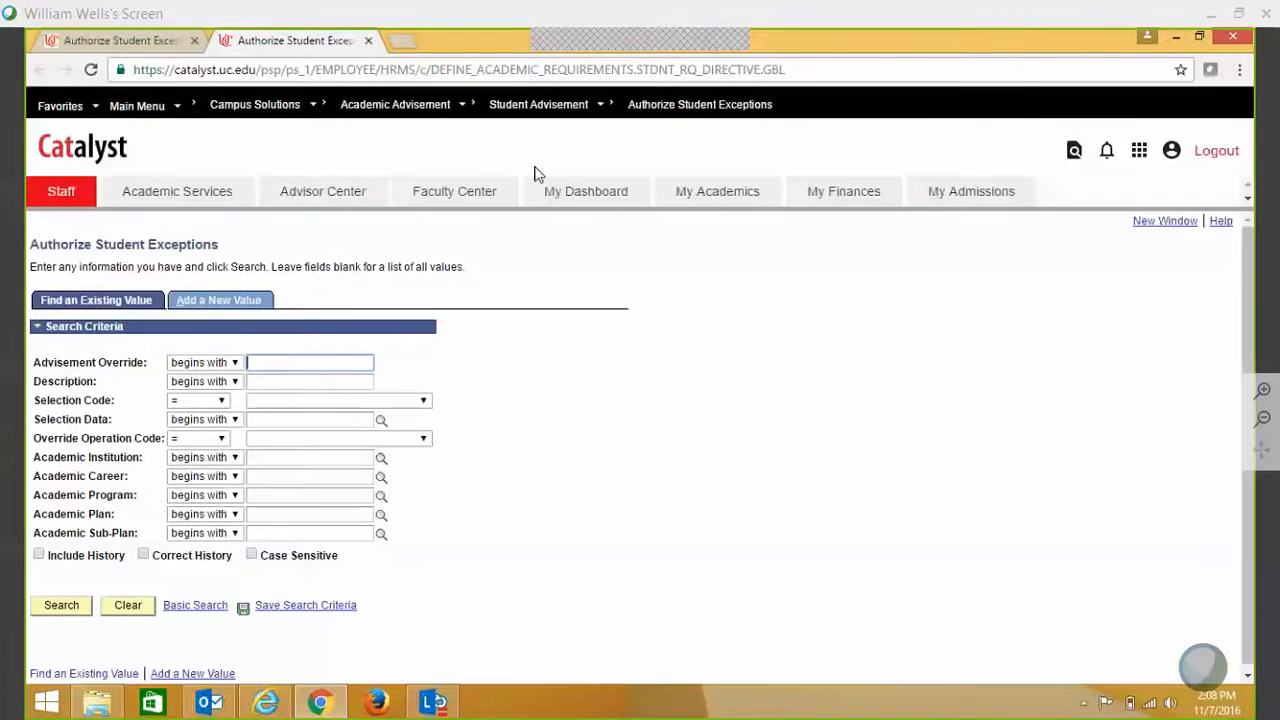
left_click(137, 106)
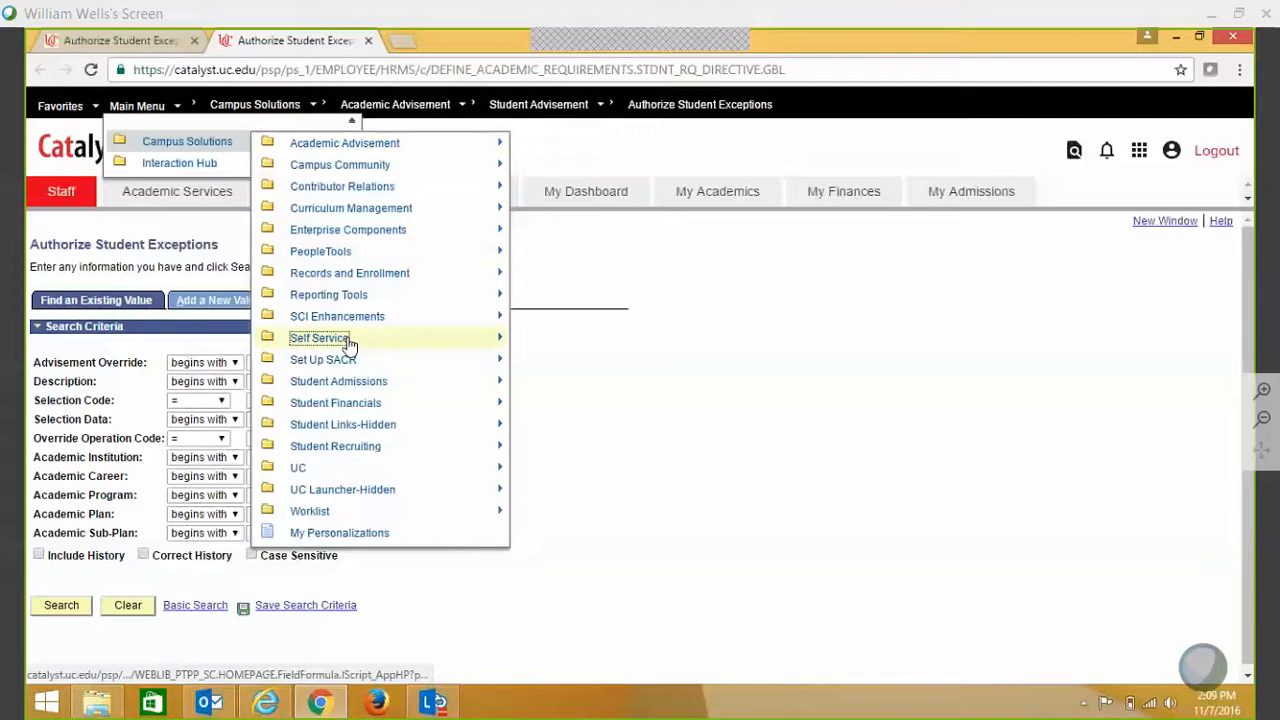
- Go to Self Service > Advisor Center > Advisee Student Center in the second tab
mouse_move(349, 343)
mouse_move(509, 385)
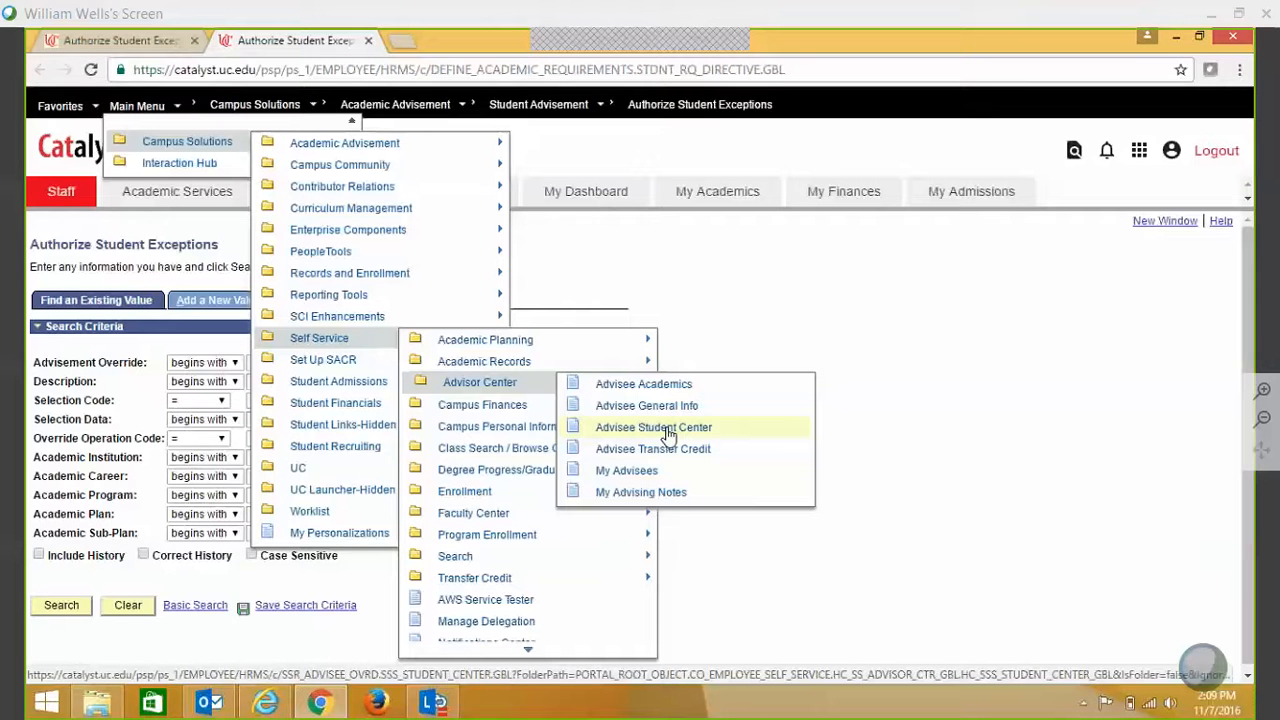
left_click(667, 437)
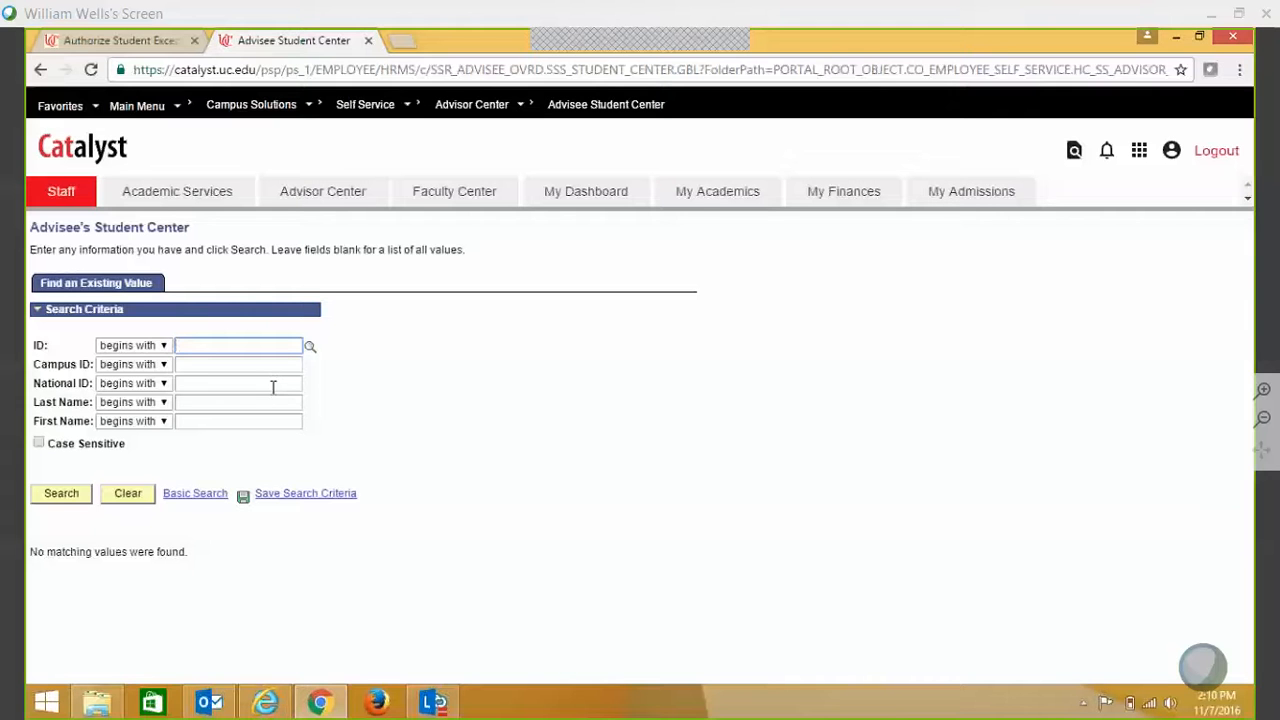
- Search by the student's last and first name and open the second matching advisee
left_click(241, 408)
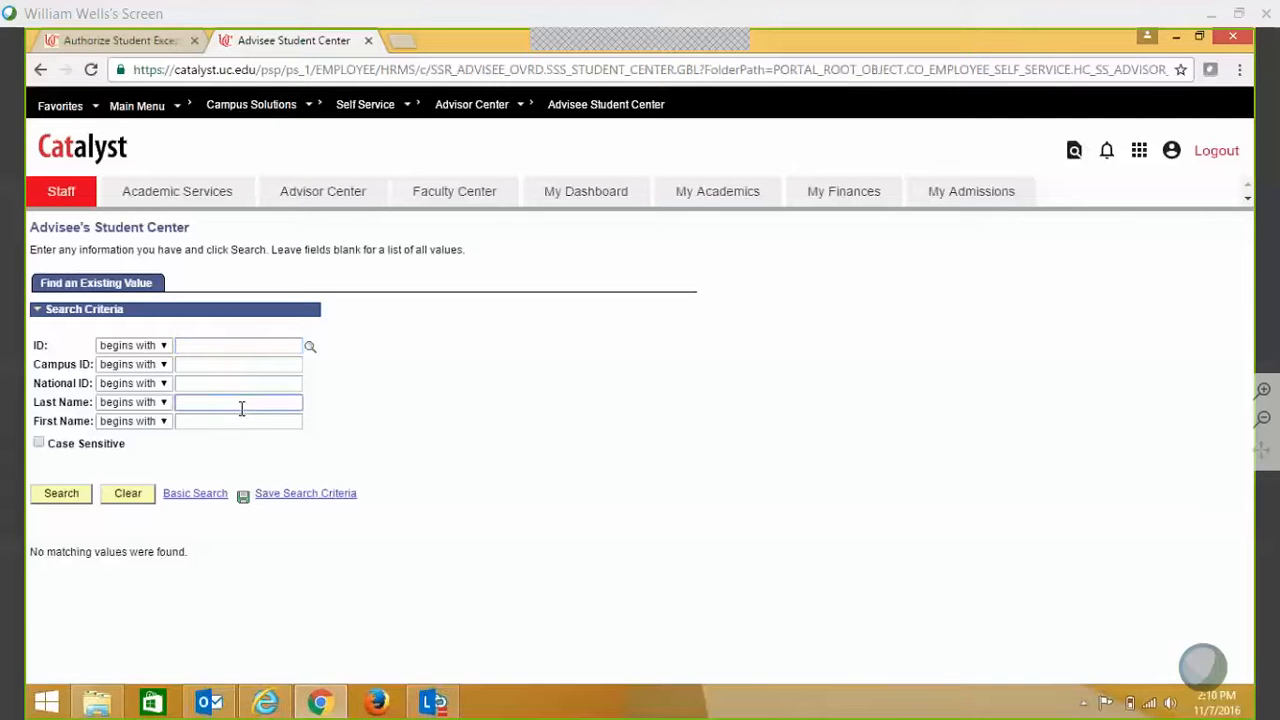
key("Tab")
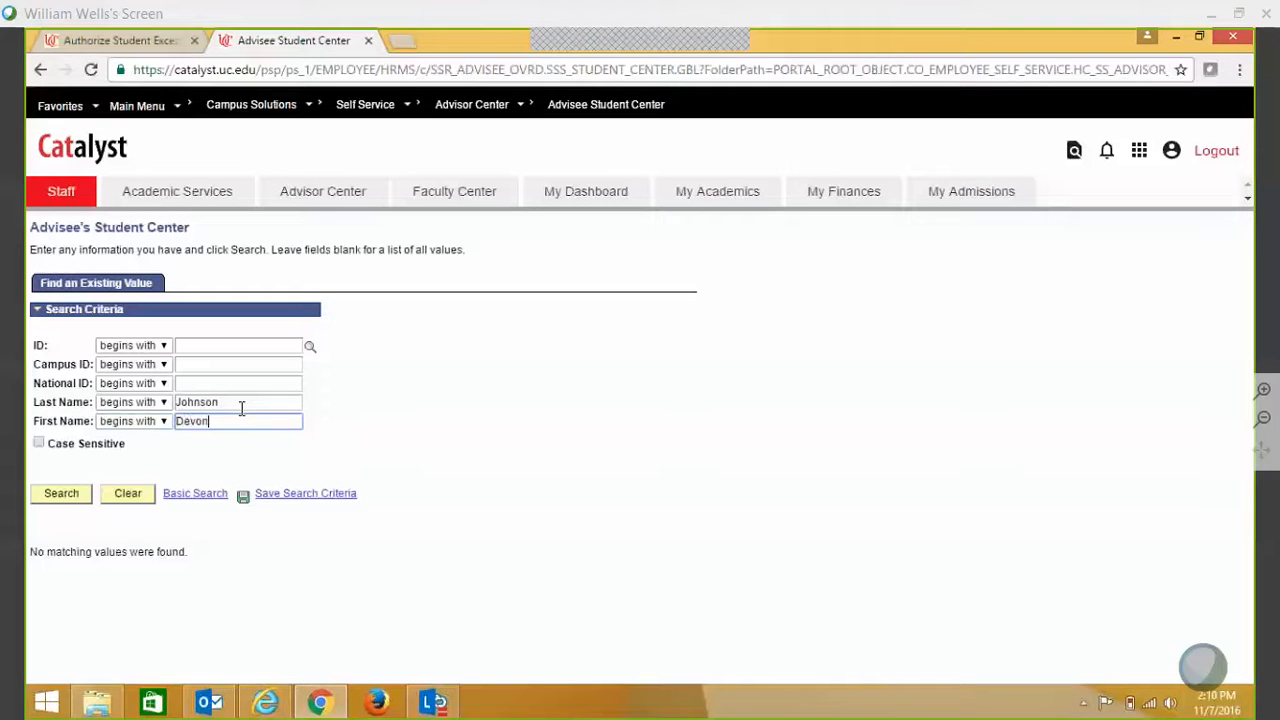
key("Return")
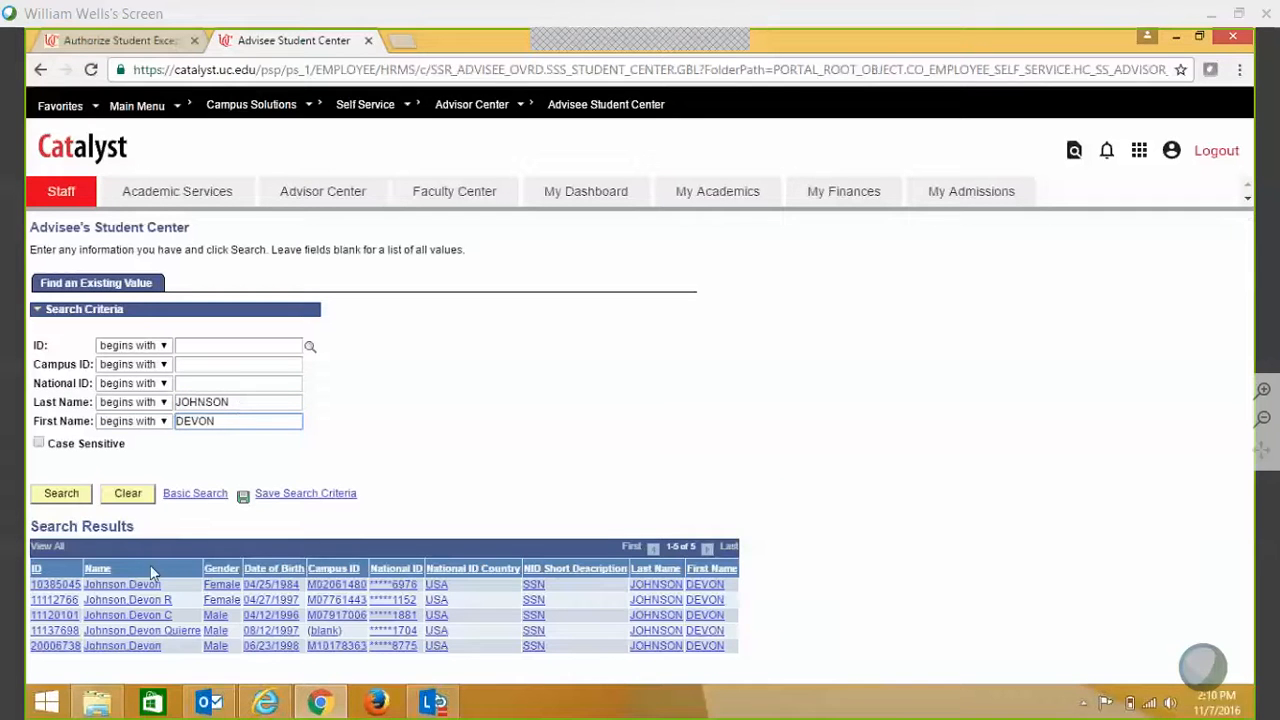
left_click(145, 601)
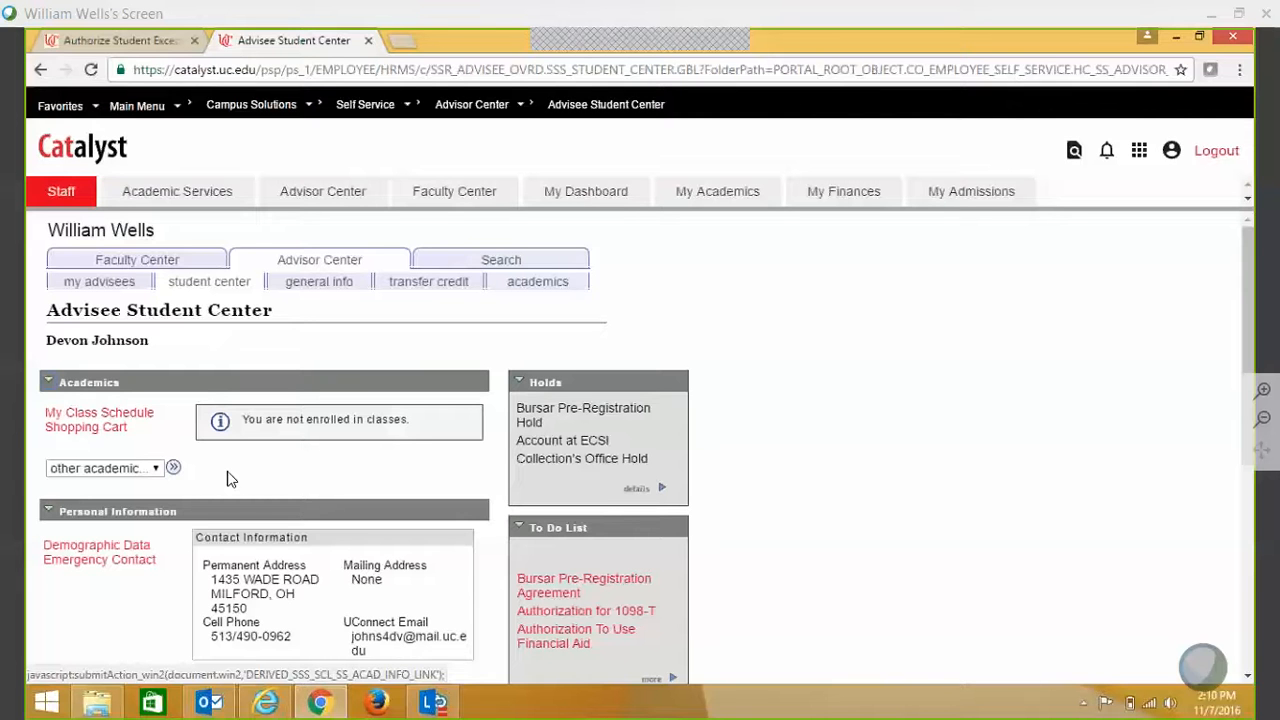
- Choose Academic Requirements from the other academic options and load the student's audit
left_click(138, 470)
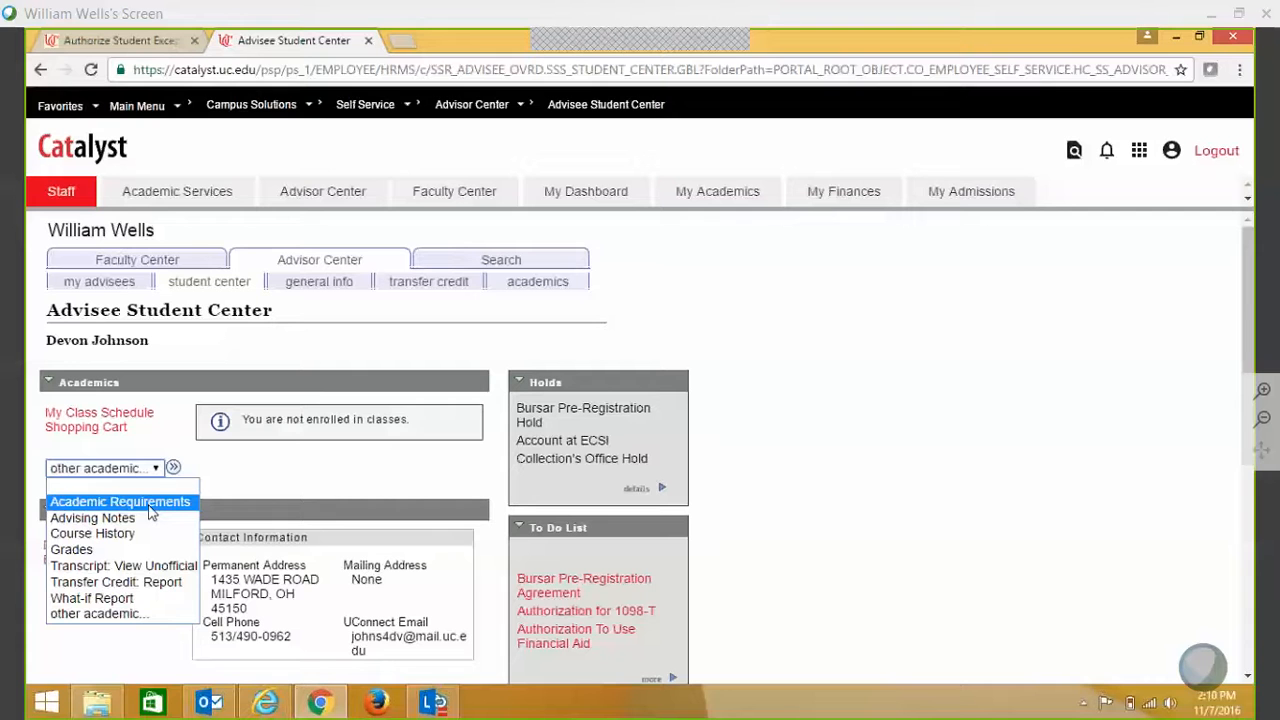
left_click(150, 502)
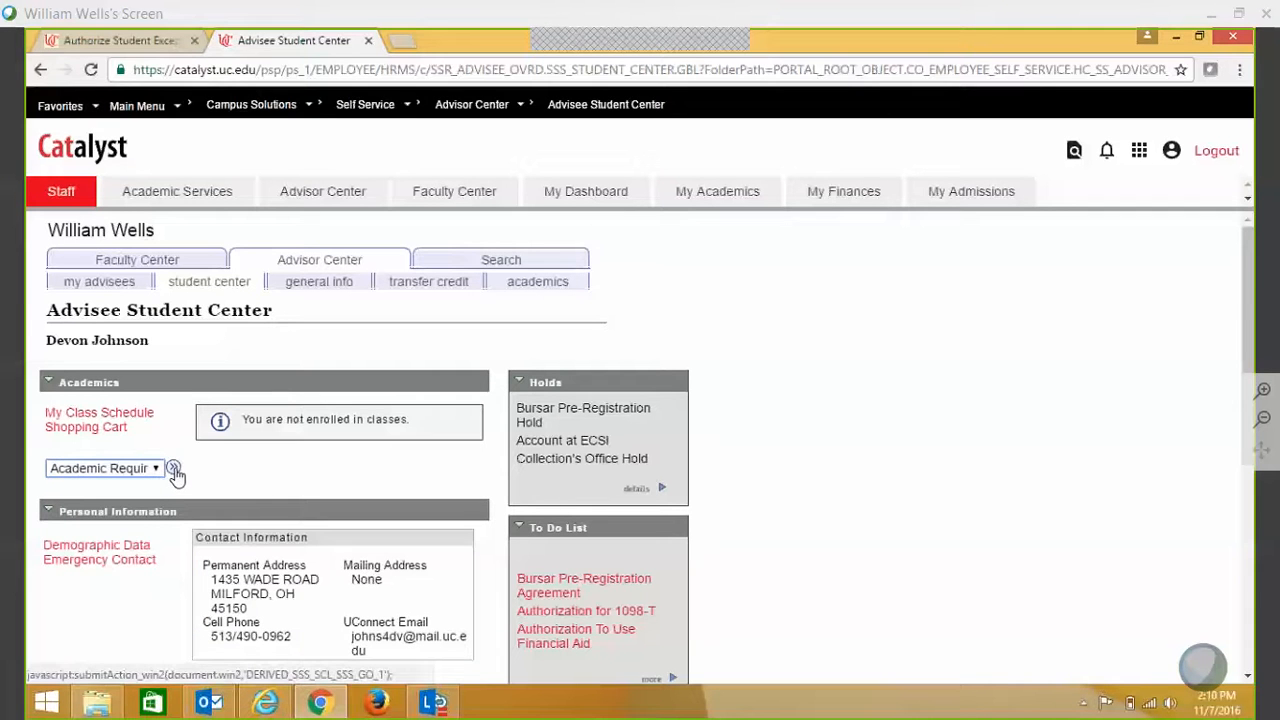
left_click(174, 470)
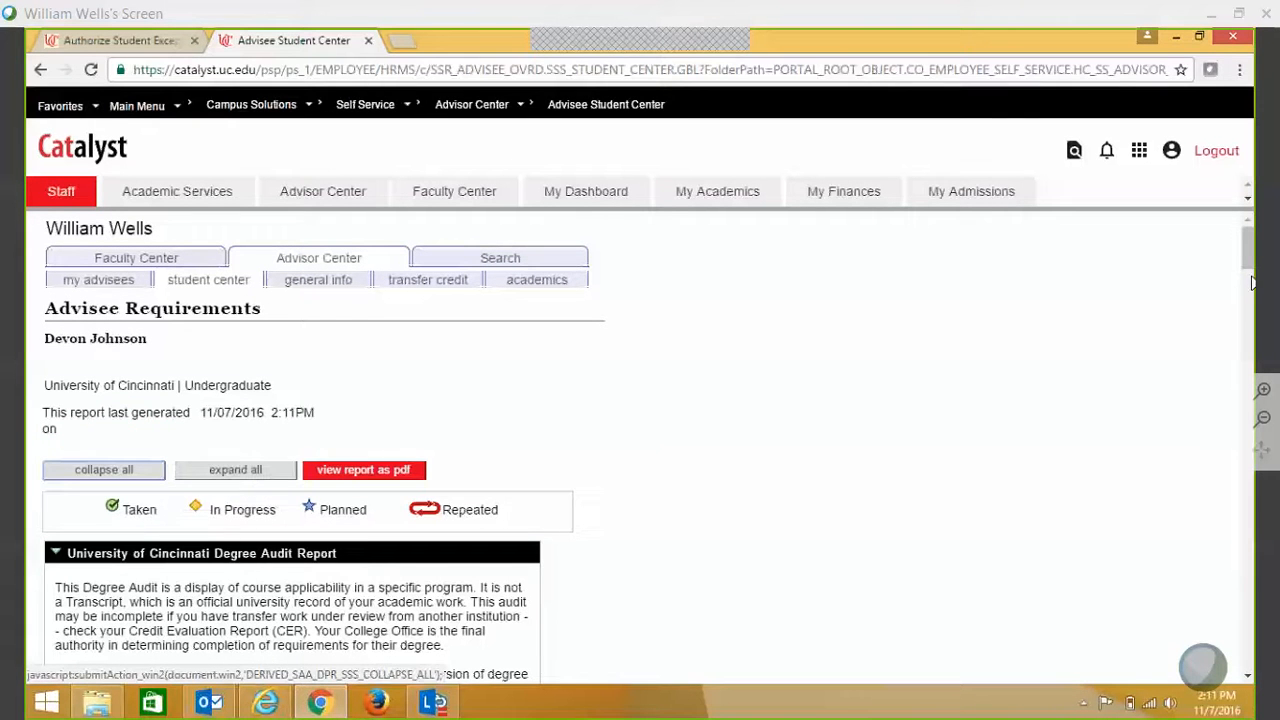
- Check that ENGL2089 Intermediate Composition is Not Satisfied, then return to the Authorize Student Exceptions tab
left_click_drag(1248, 262, 1250, 308)
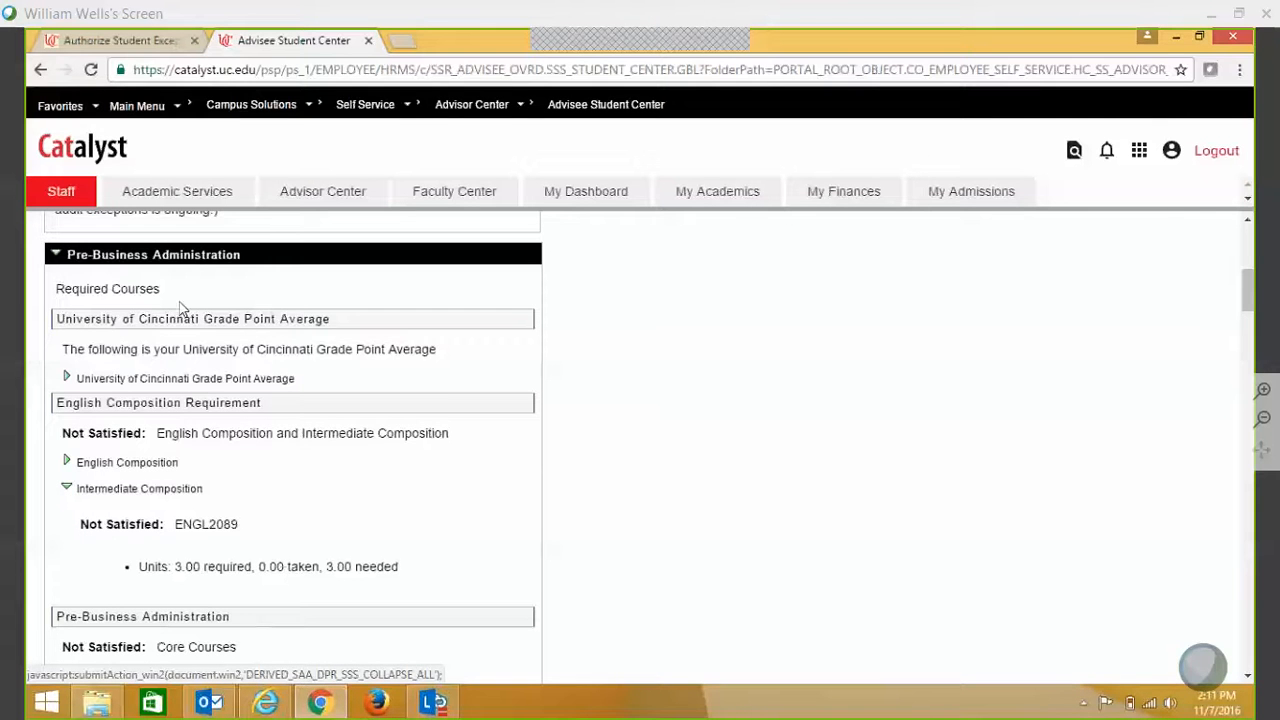
left_click(125, 45)
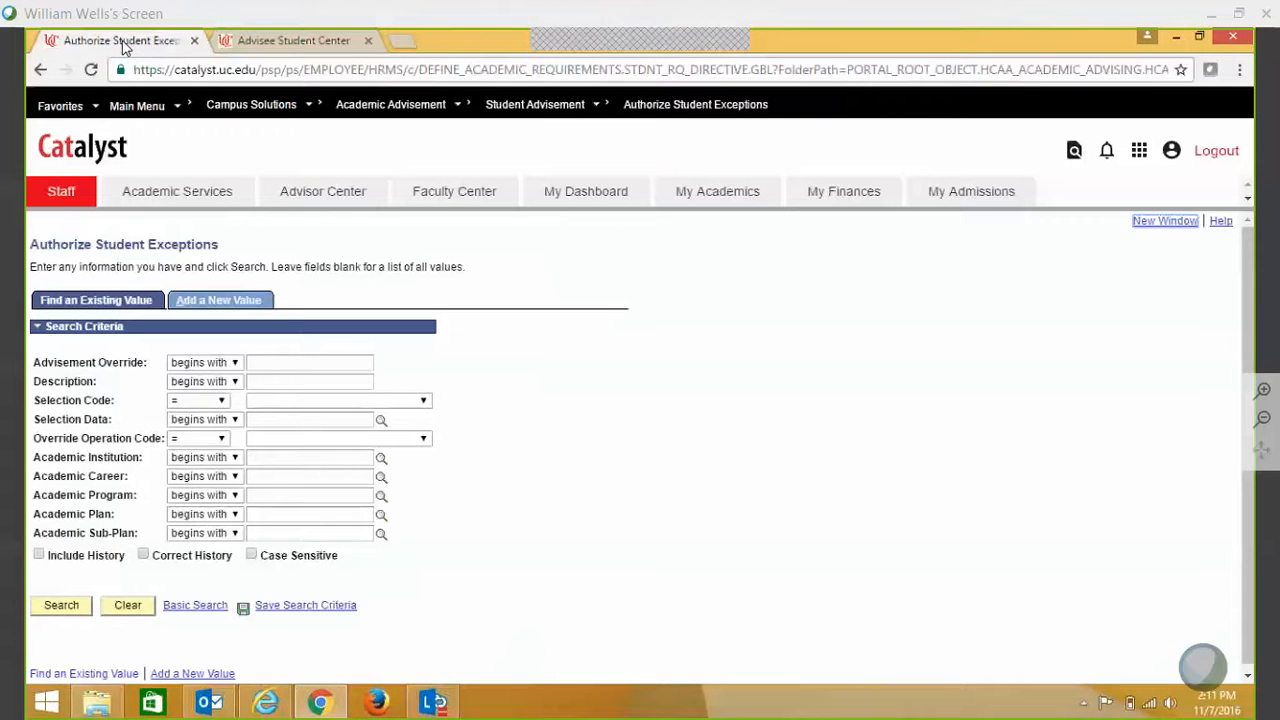
left_click(228, 300)
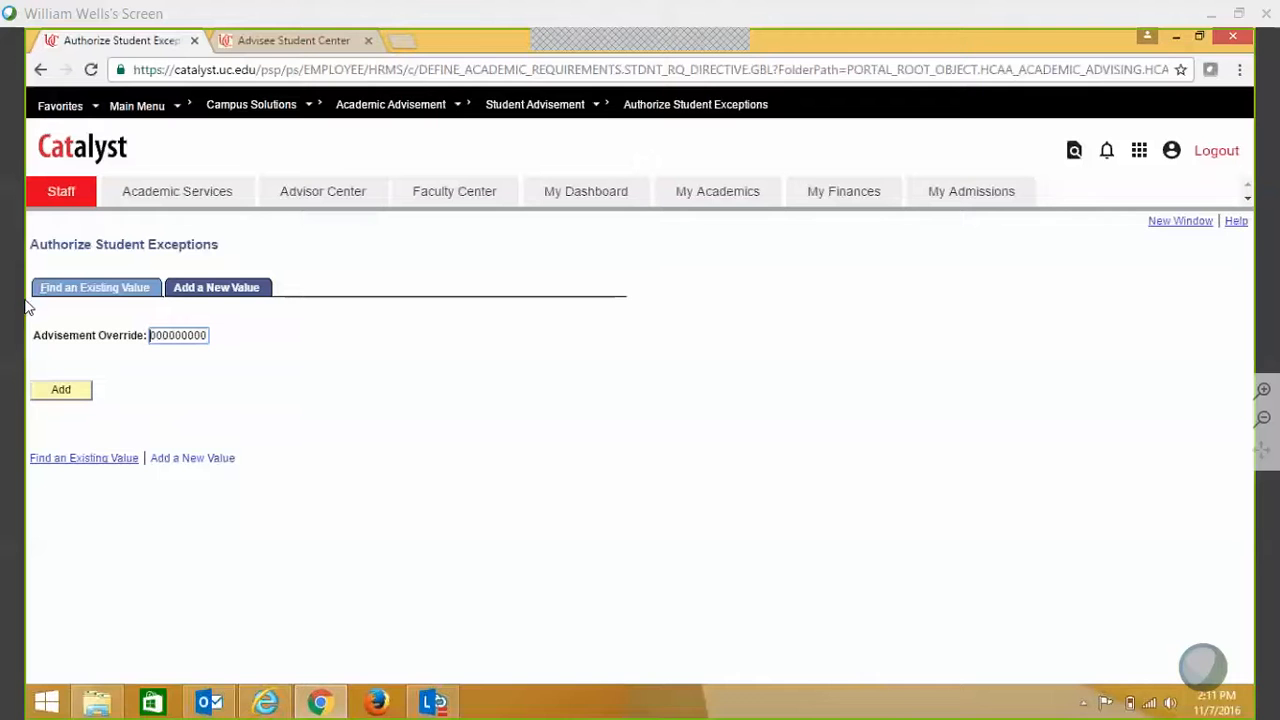
left_click(62, 391)
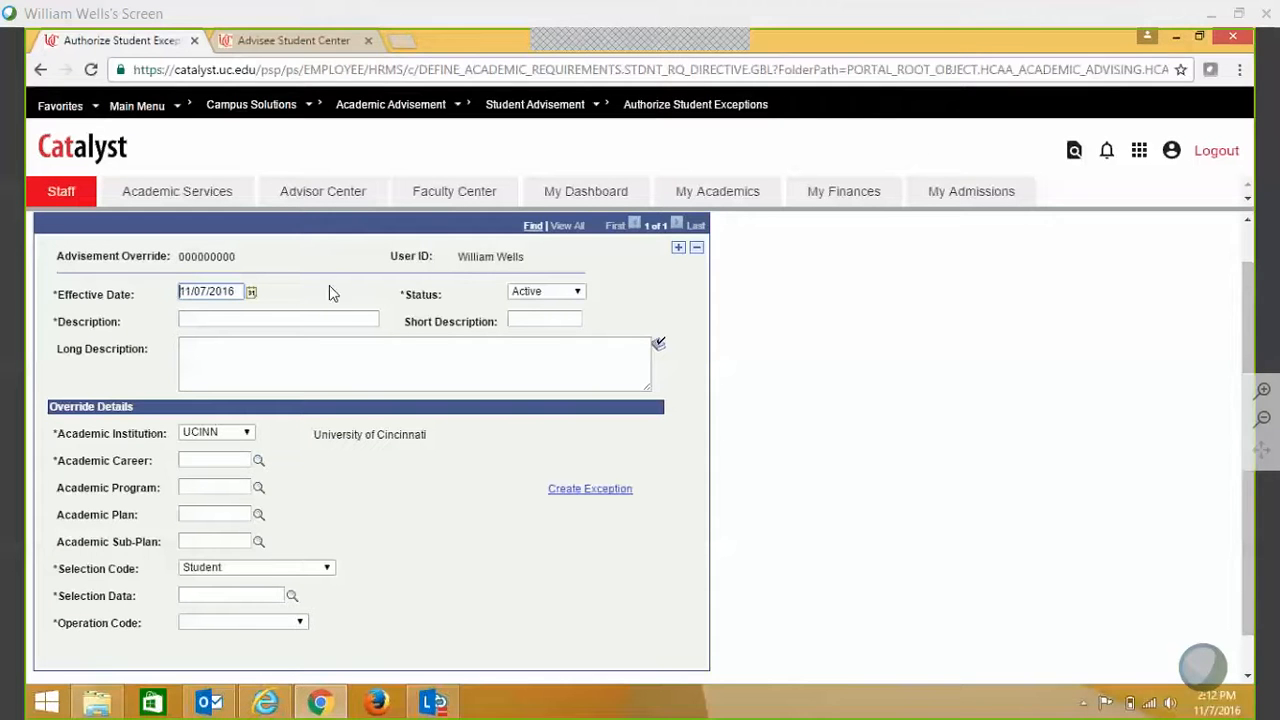
left_click(226, 322)
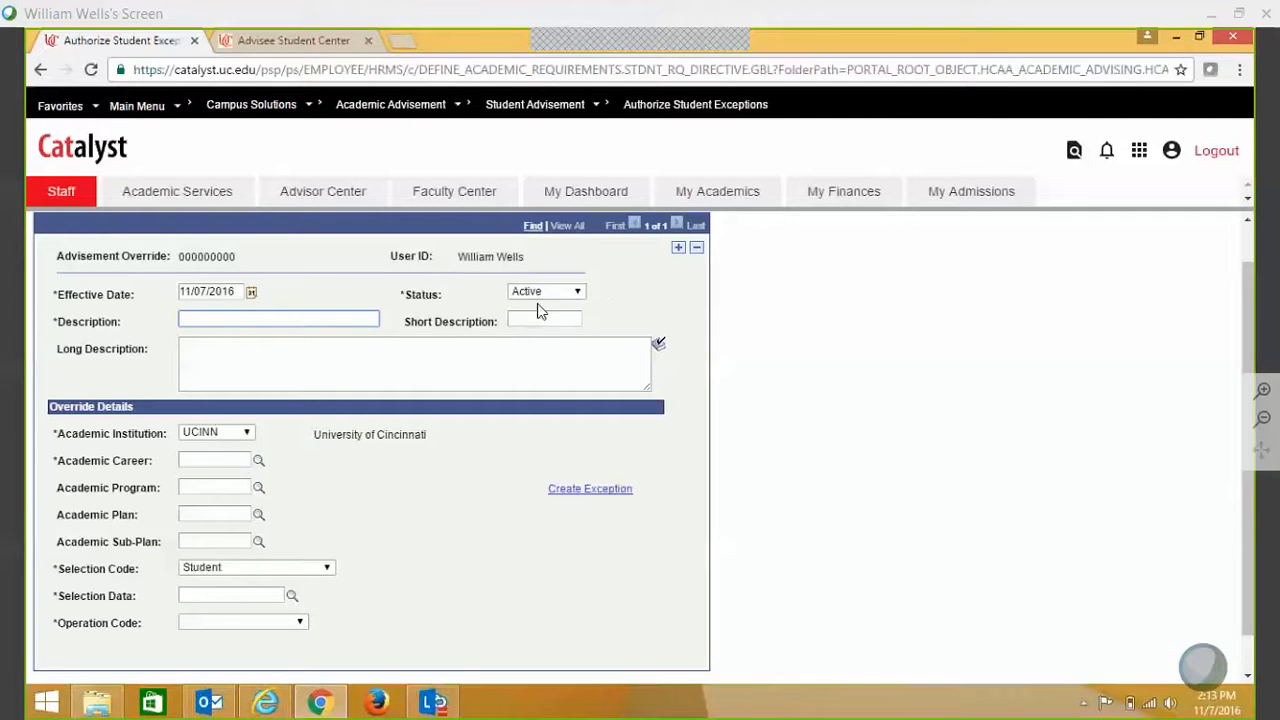
left_click(580, 296)
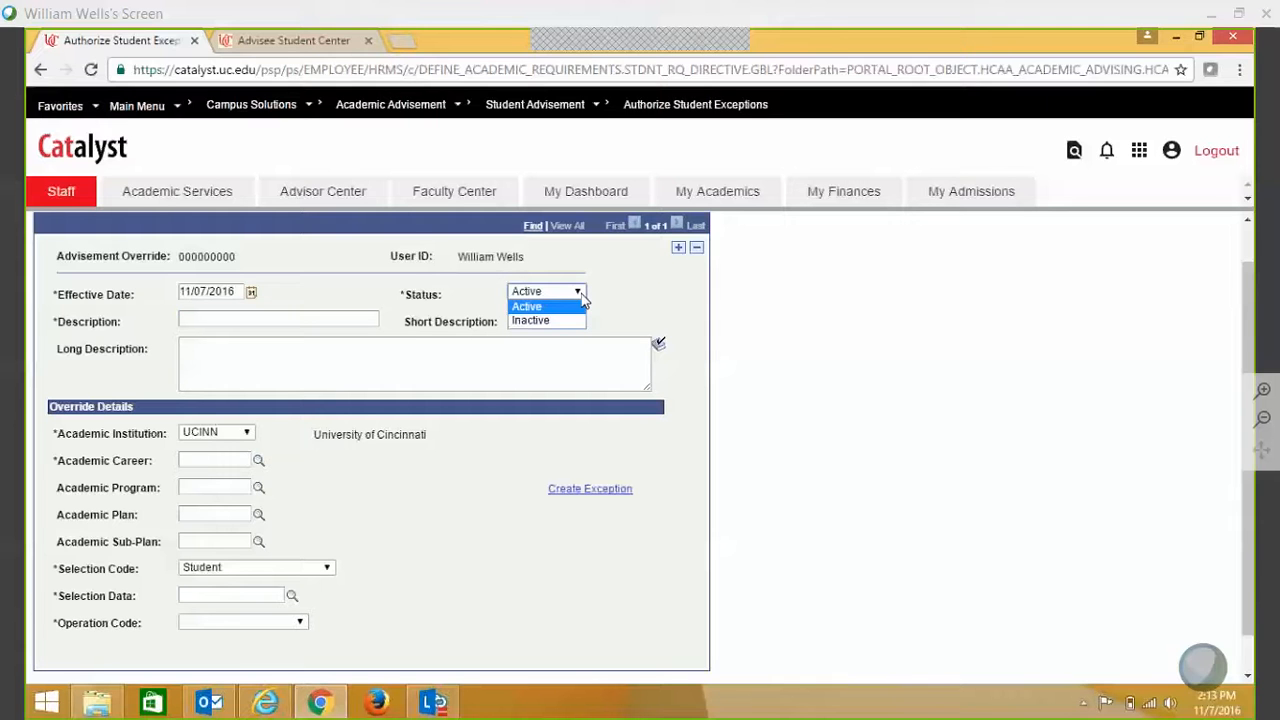
left_click(621, 296)
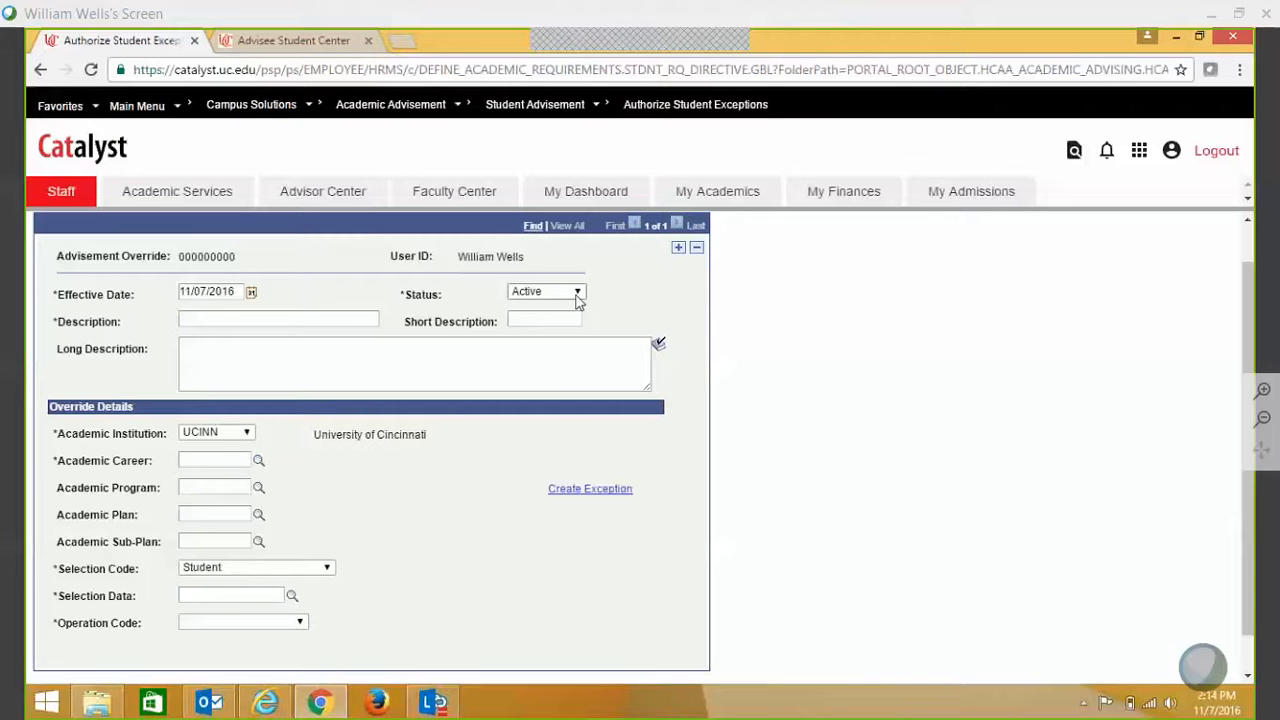
left_click(252, 316)
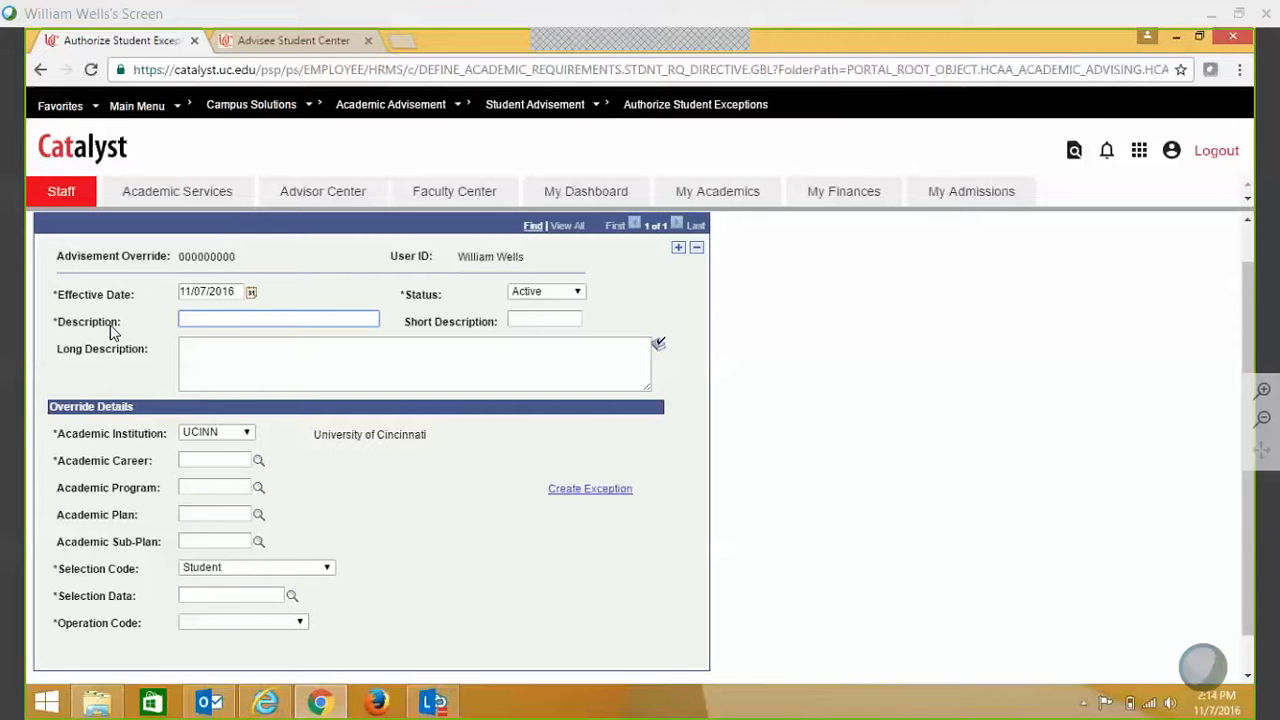
- Enter 'Waive Intermediate Comp' as the exception's description
type("Waive Intermediate Comp")
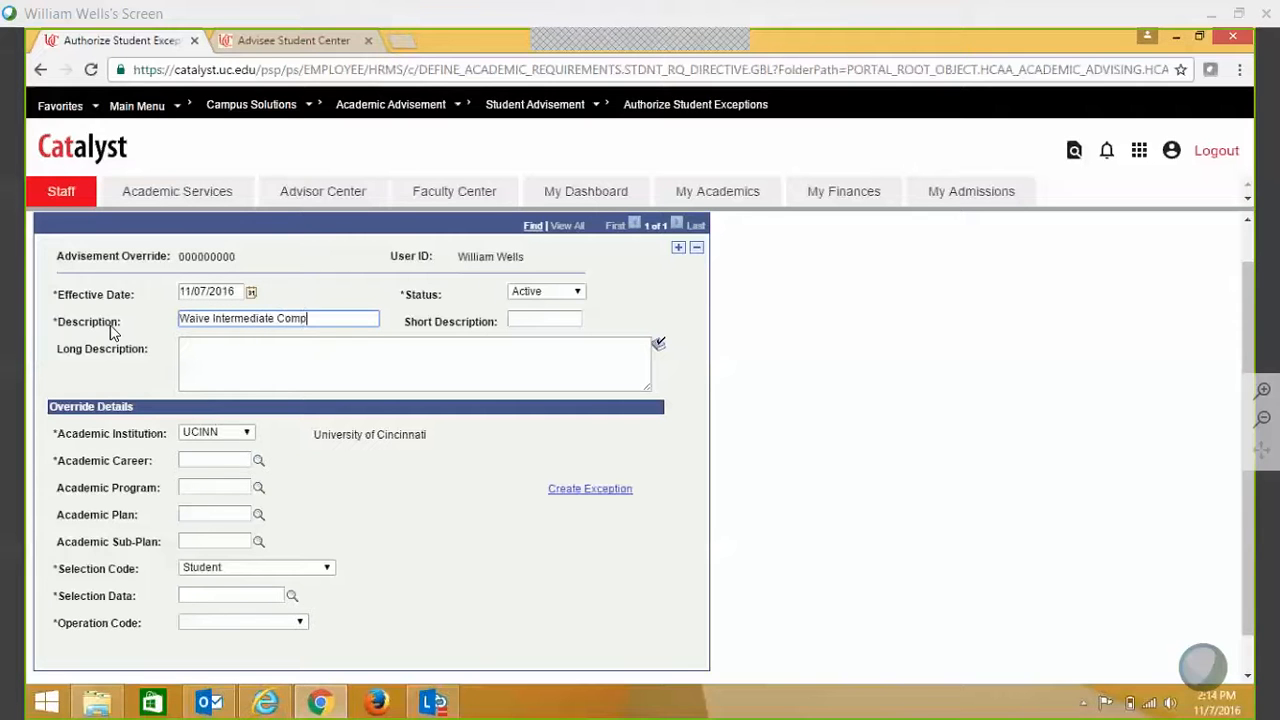
left_click(234, 362)
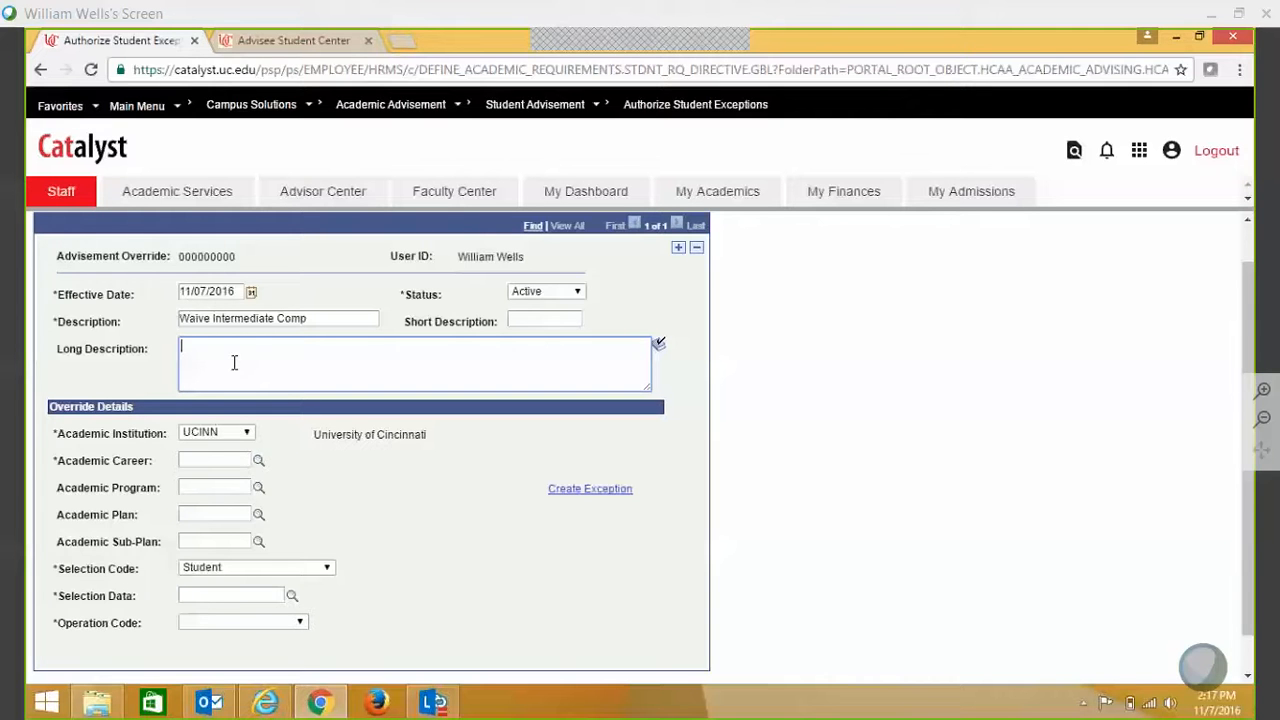
- Enter 'Waived for the student through demonstrated competency' as the long description
type("Waived for the student through demo")
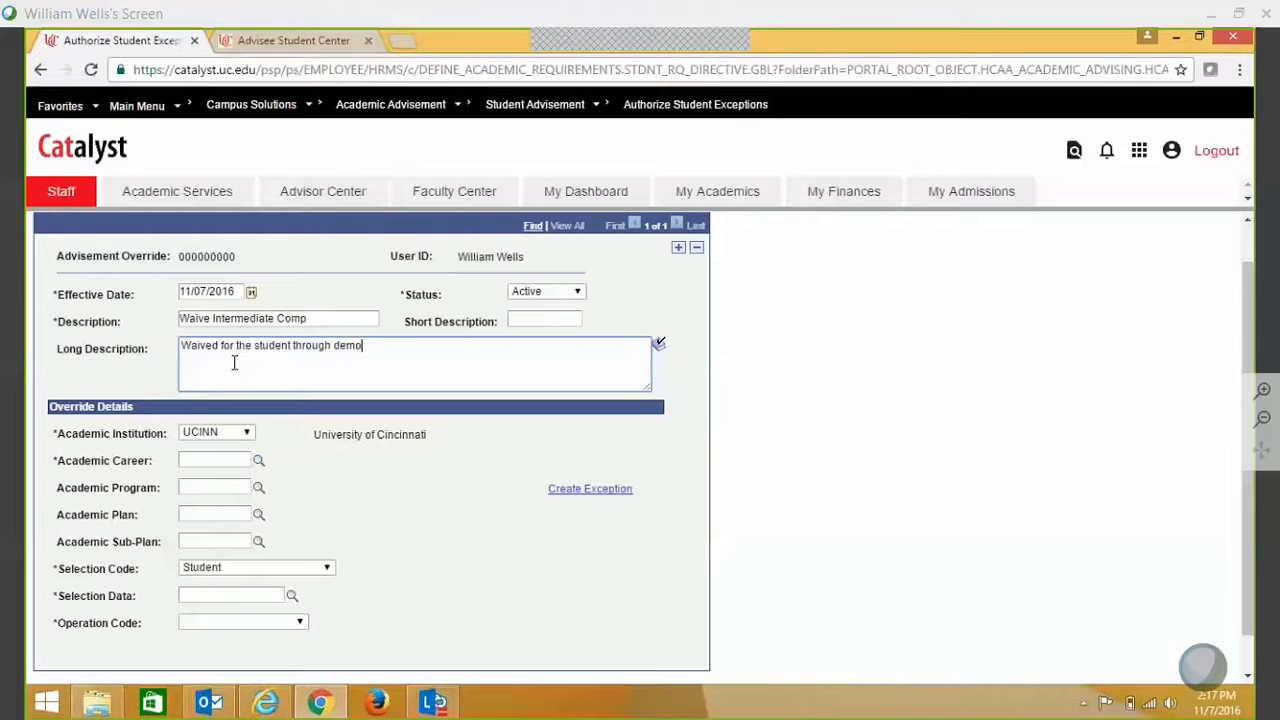
type("nstrated competency")
left_click(205, 460)
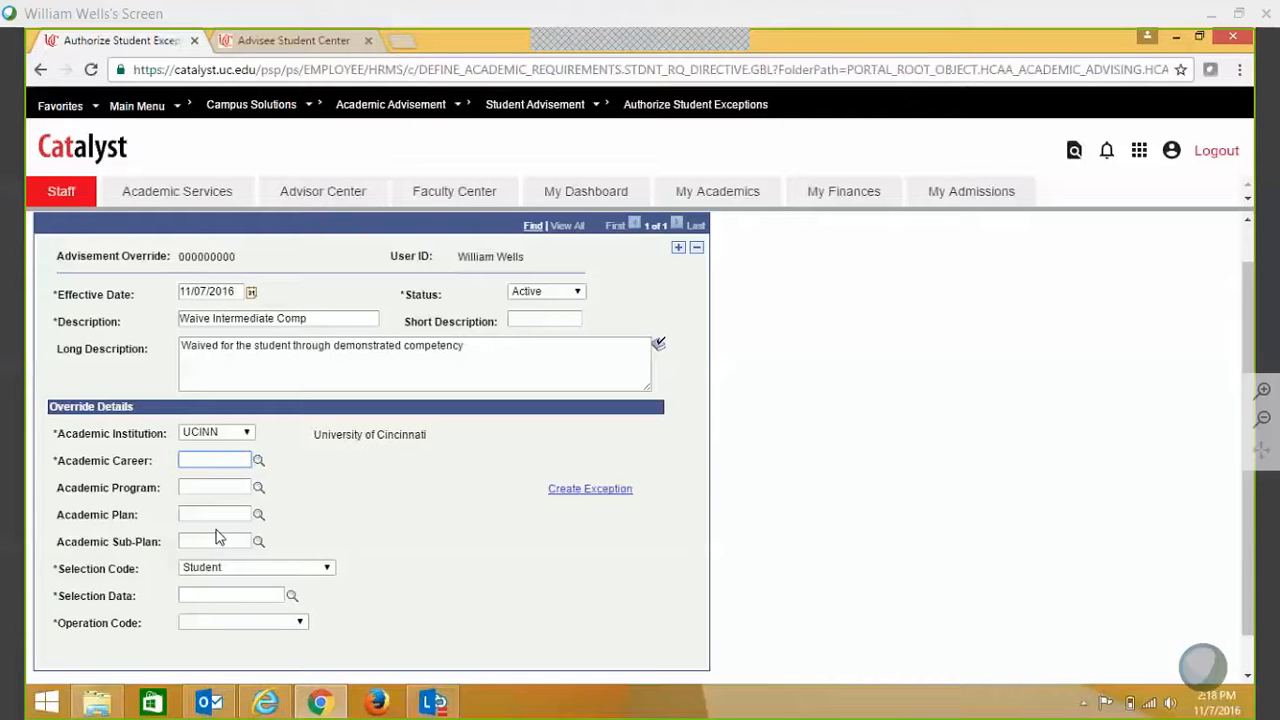
- Switch to the degree audit tab and open the advisee's Academics page
left_click(287, 43)
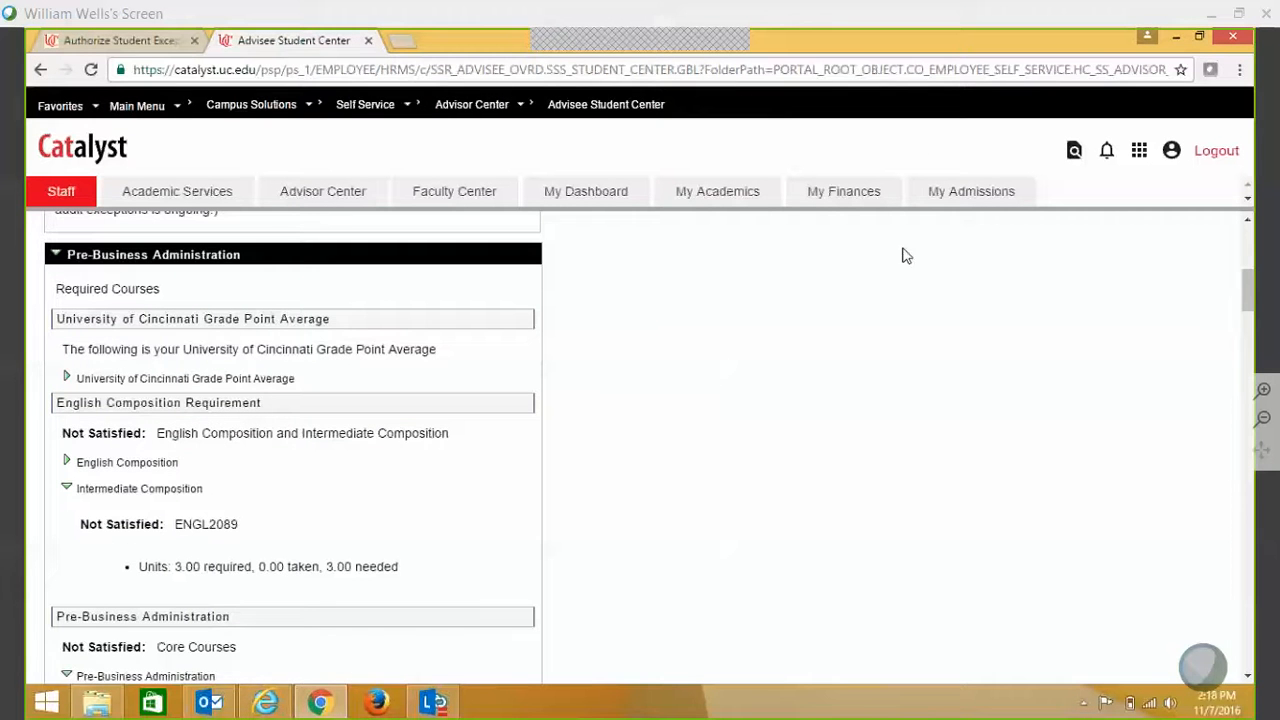
left_click_drag(1250, 290, 1250, 246)
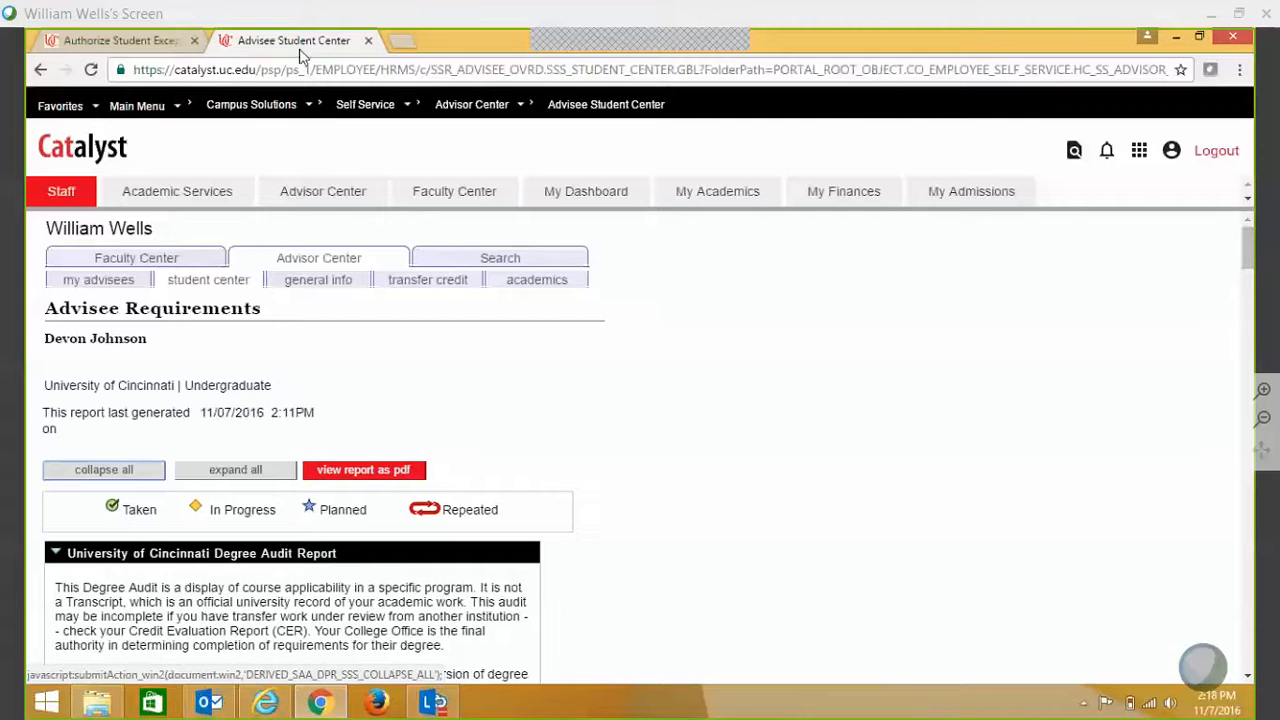
left_click(549, 285)
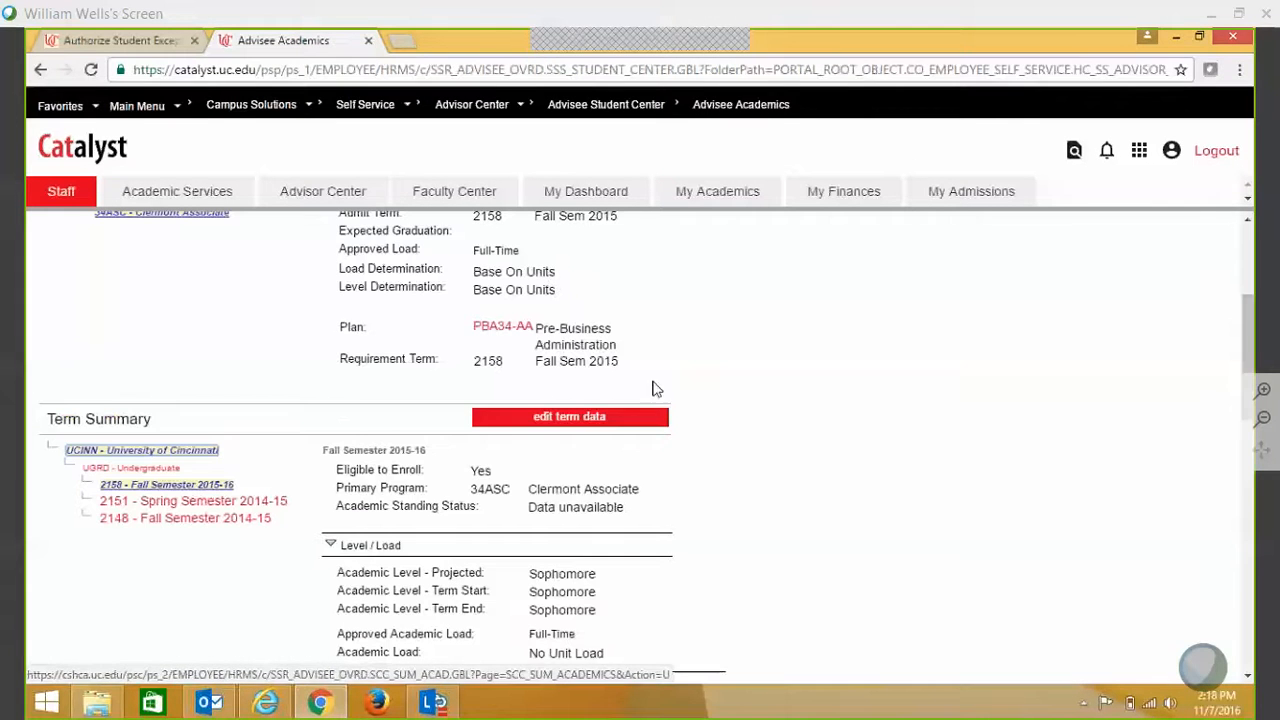
- Compare programs 34UOP and 34ASC to confirm 34ASC is active, then return to the override form
left_click_drag(1249, 375, 1248, 330)
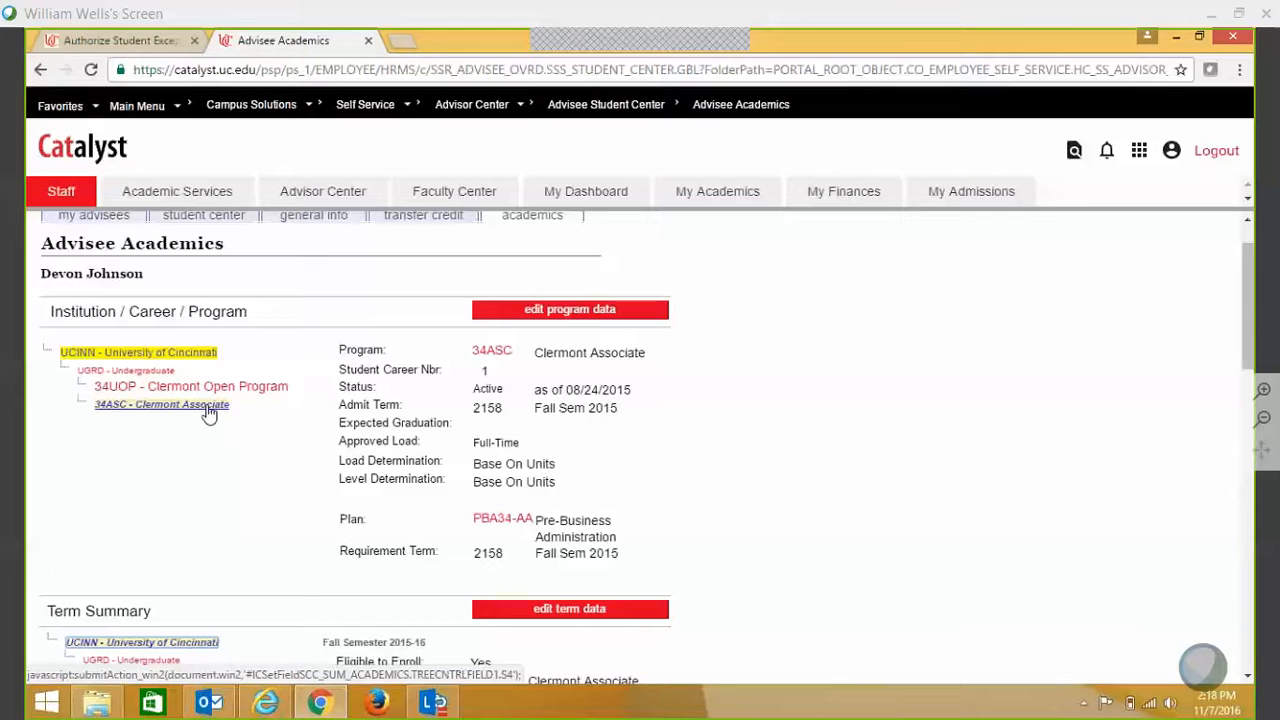
left_click(211, 392)
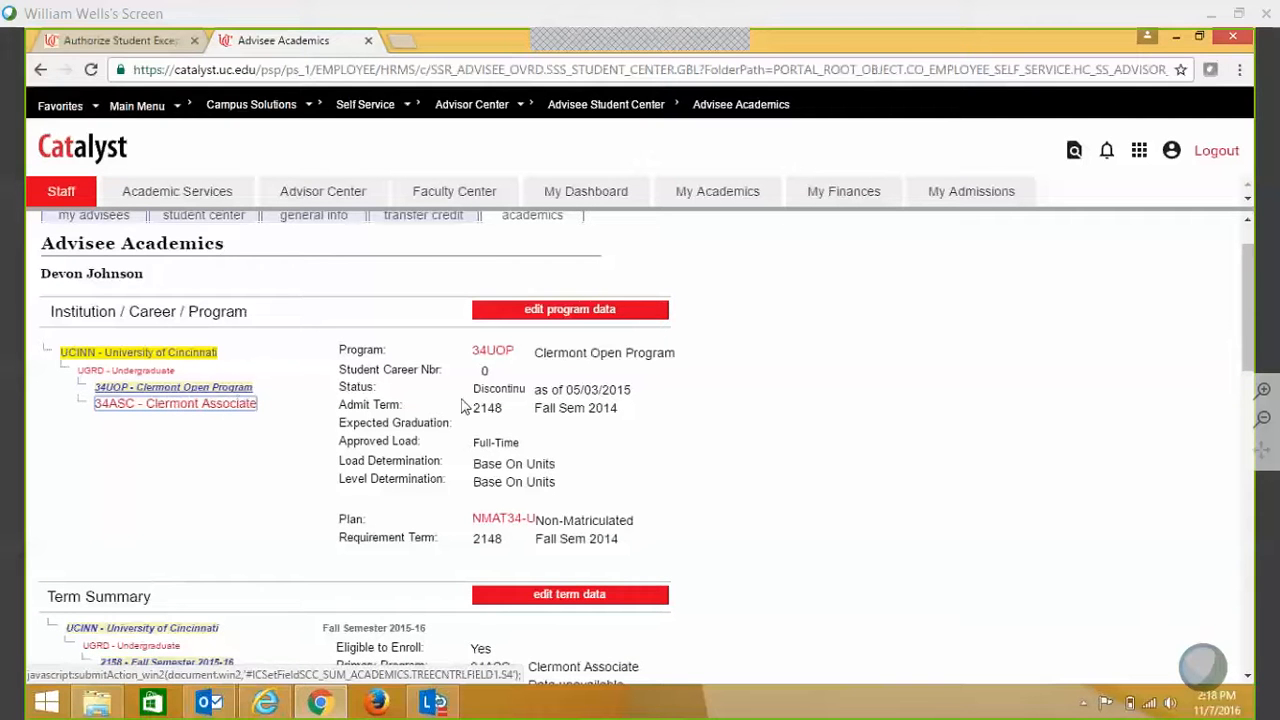
left_click(209, 406)
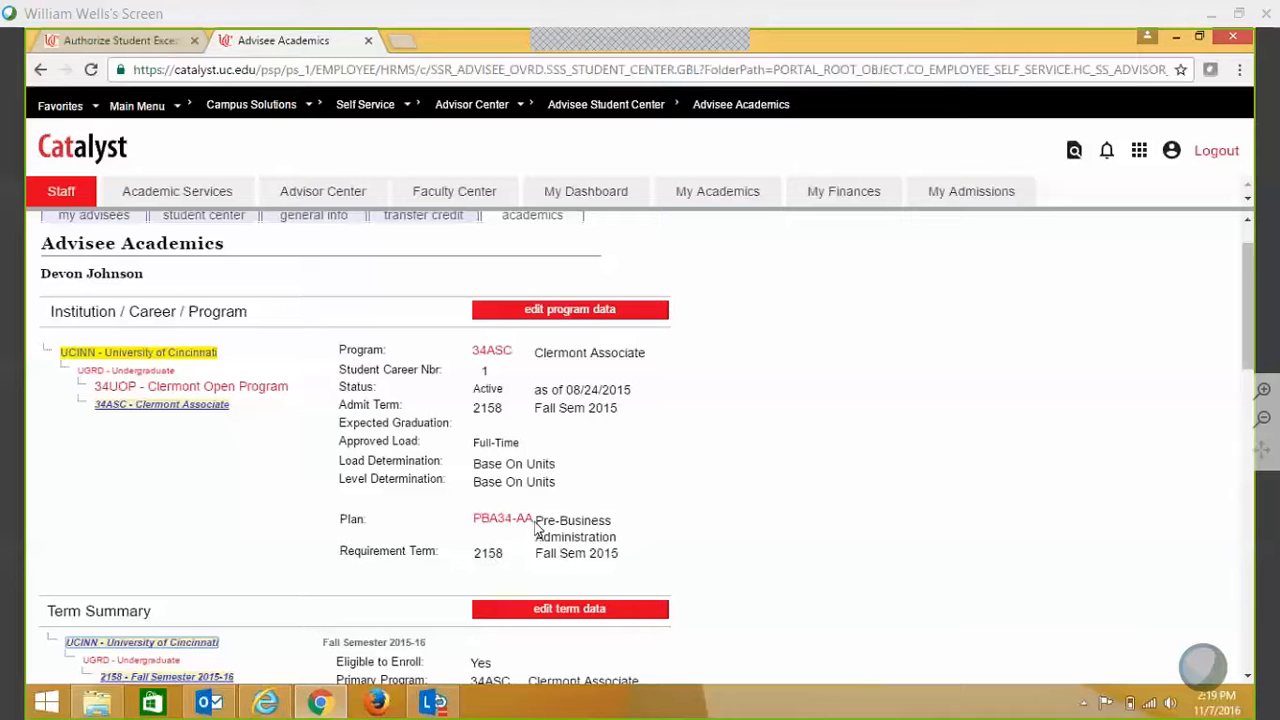
left_click(115, 41)
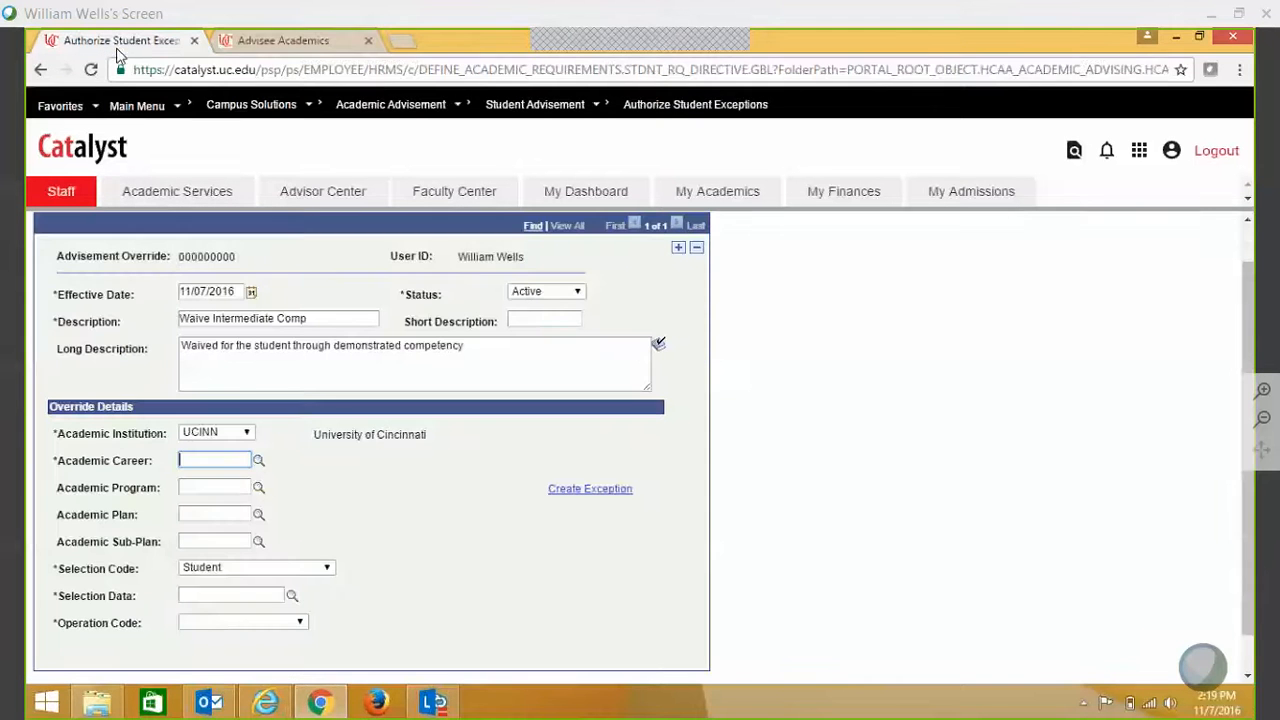
- Enter academic plan PBA34-AA so career UGRD and program 34ASC fill in automatically
left_click(219, 514)
type("pba")
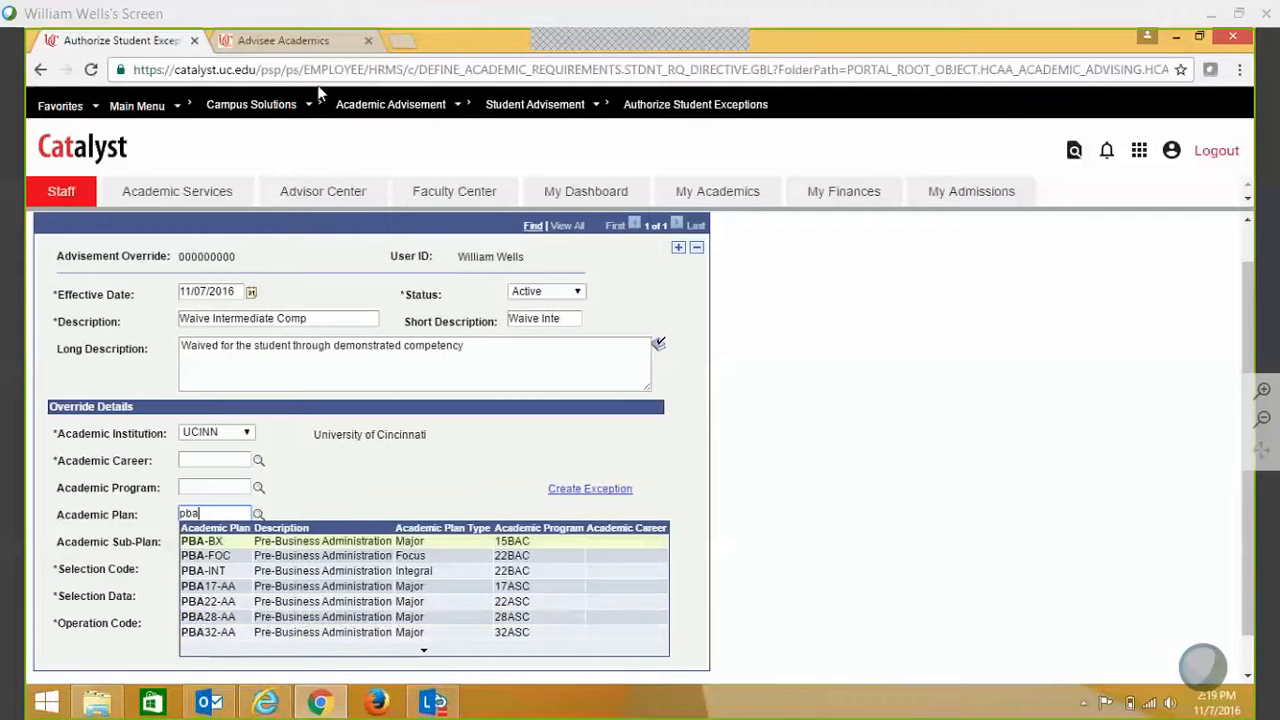
left_click(298, 40)
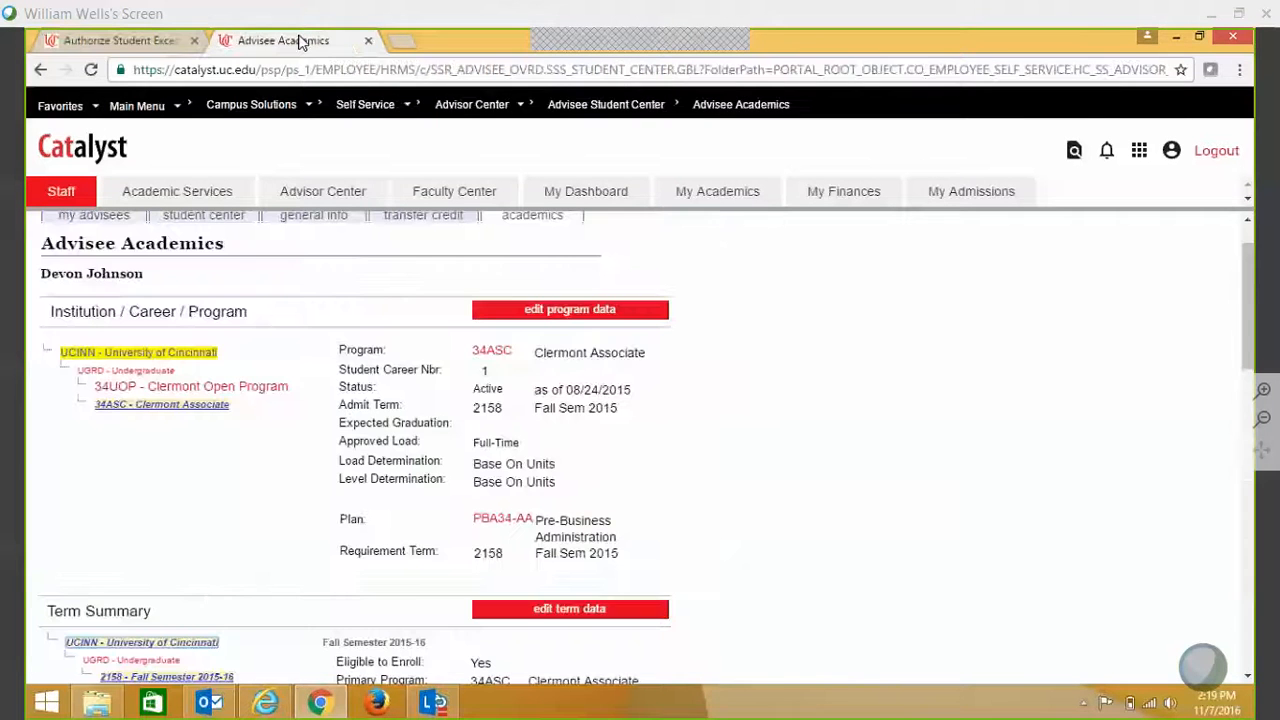
left_click(107, 42)
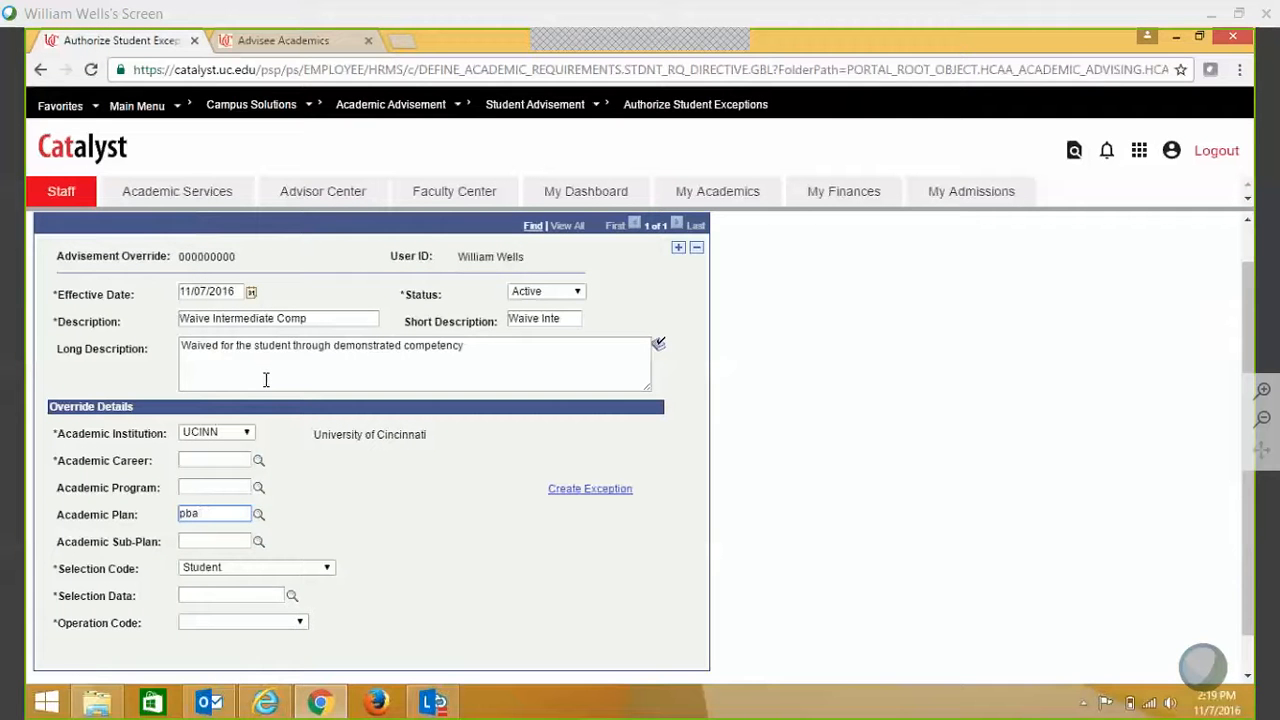
type("34-aa")
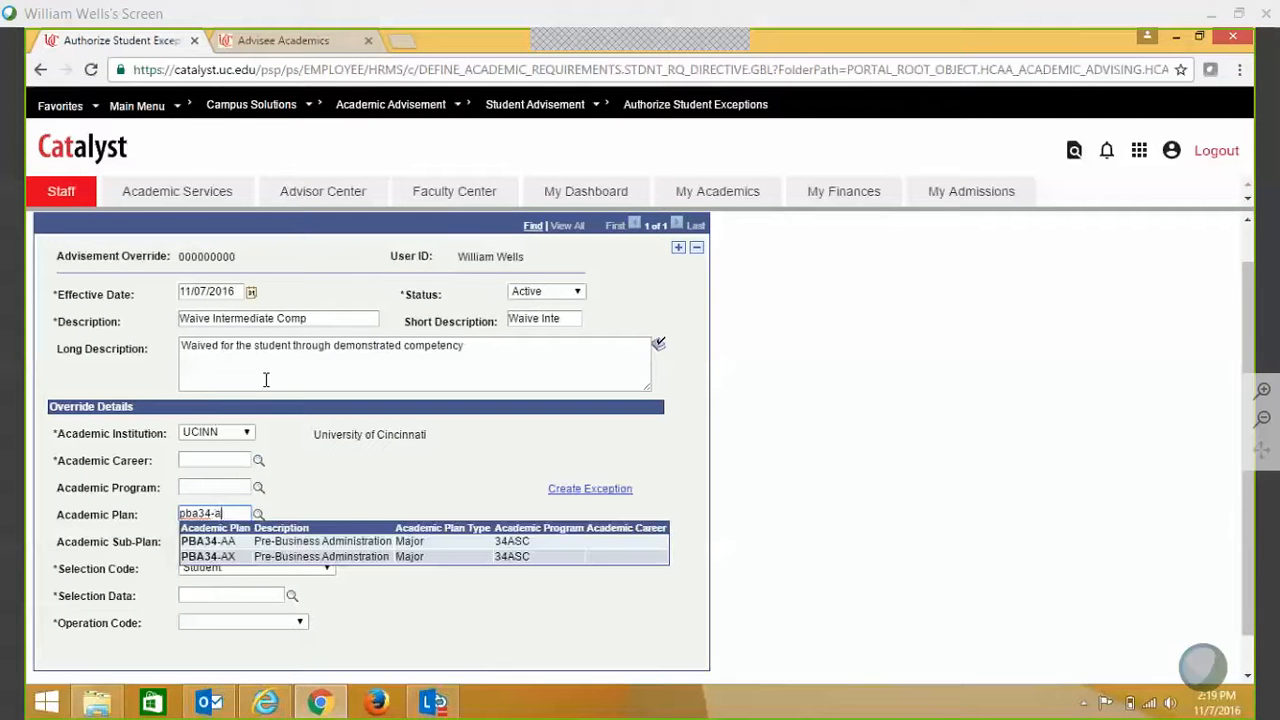
left_click(230, 547)
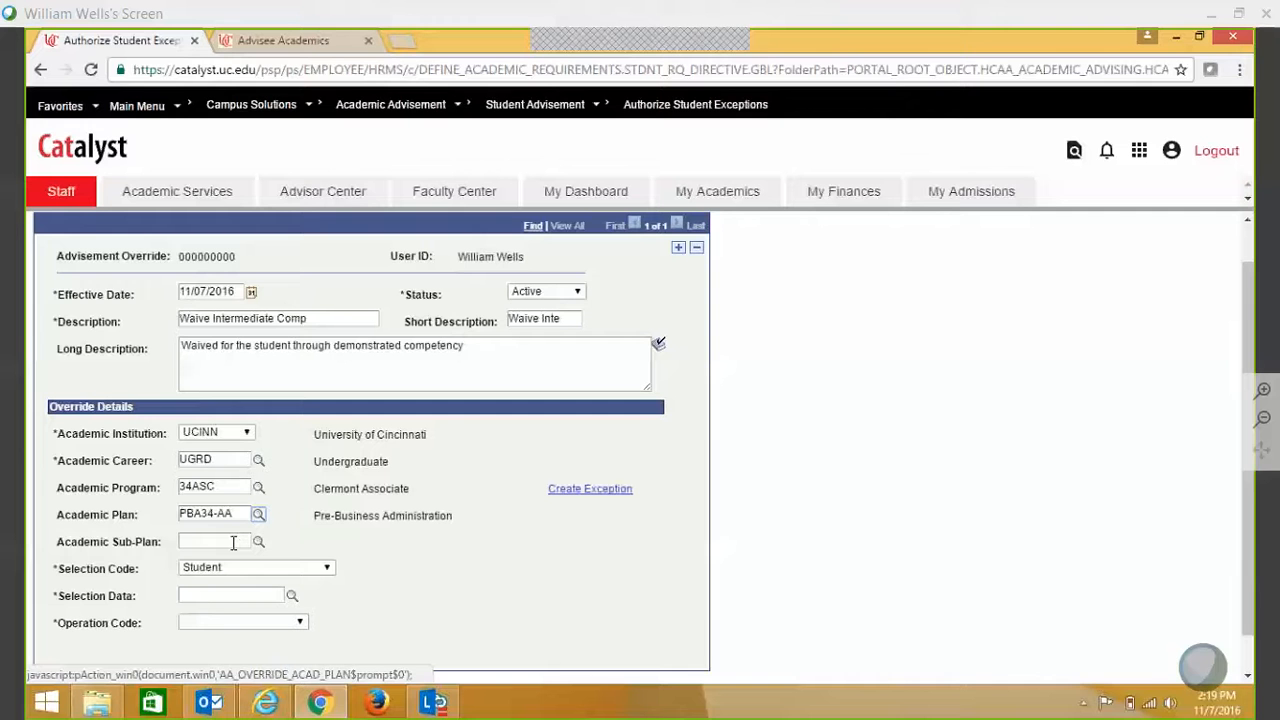
left_click(233, 543)
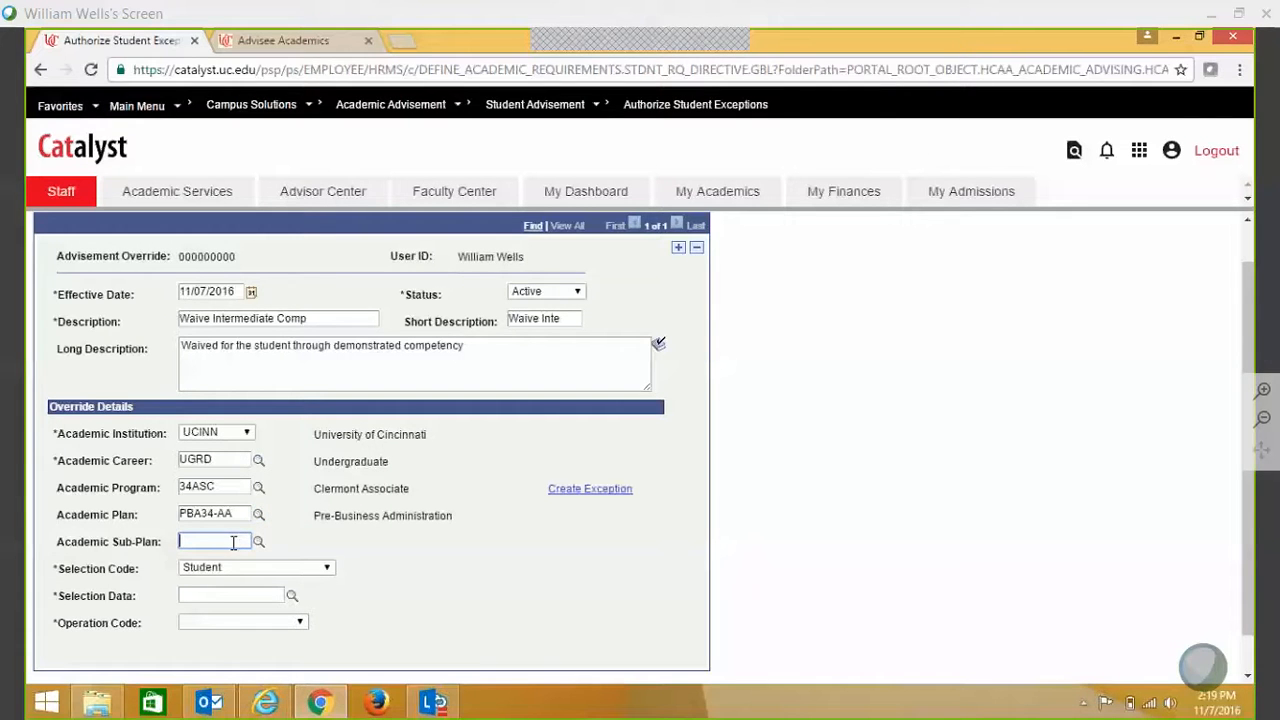
left_click(235, 513)
left_click(259, 543)
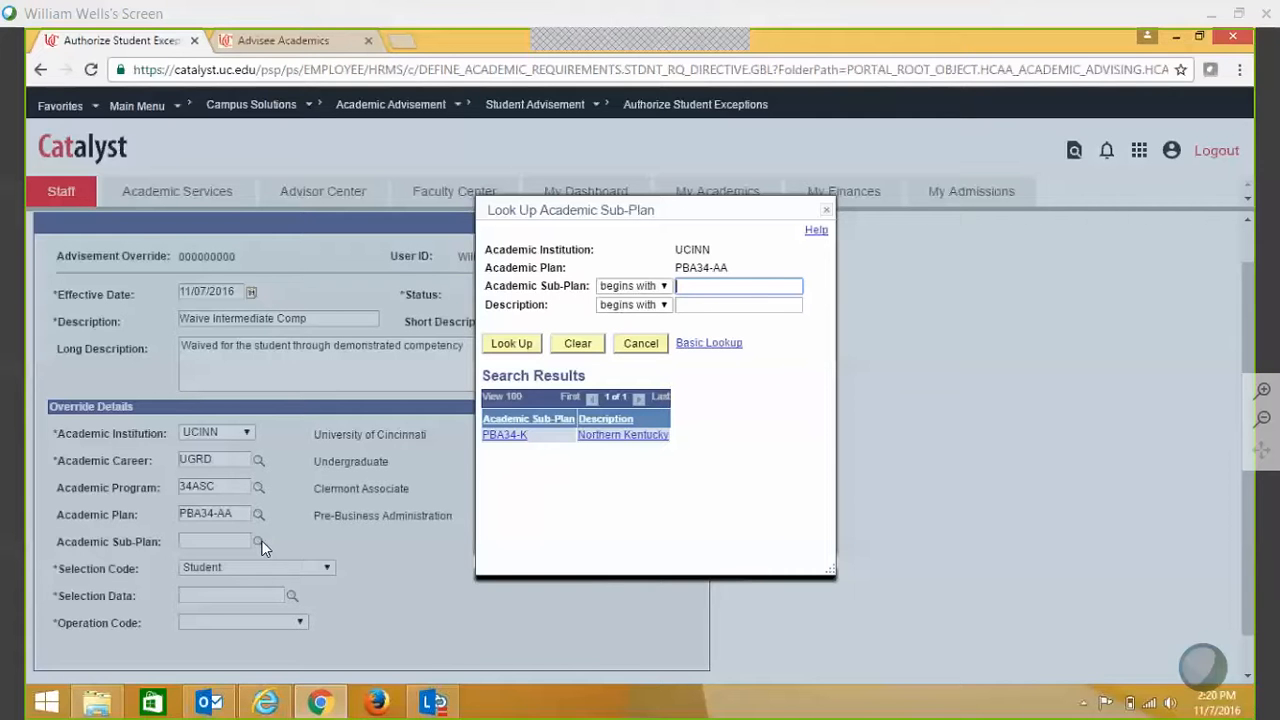
left_click(826, 216)
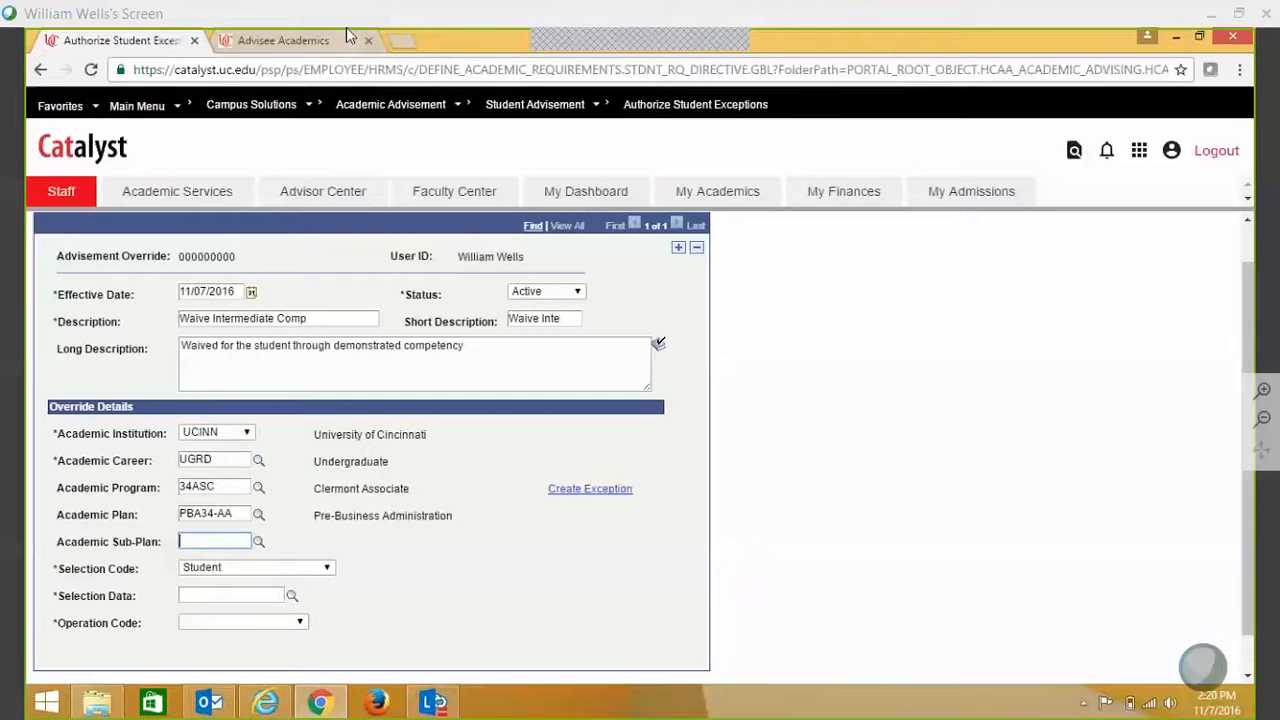
left_click(306, 40)
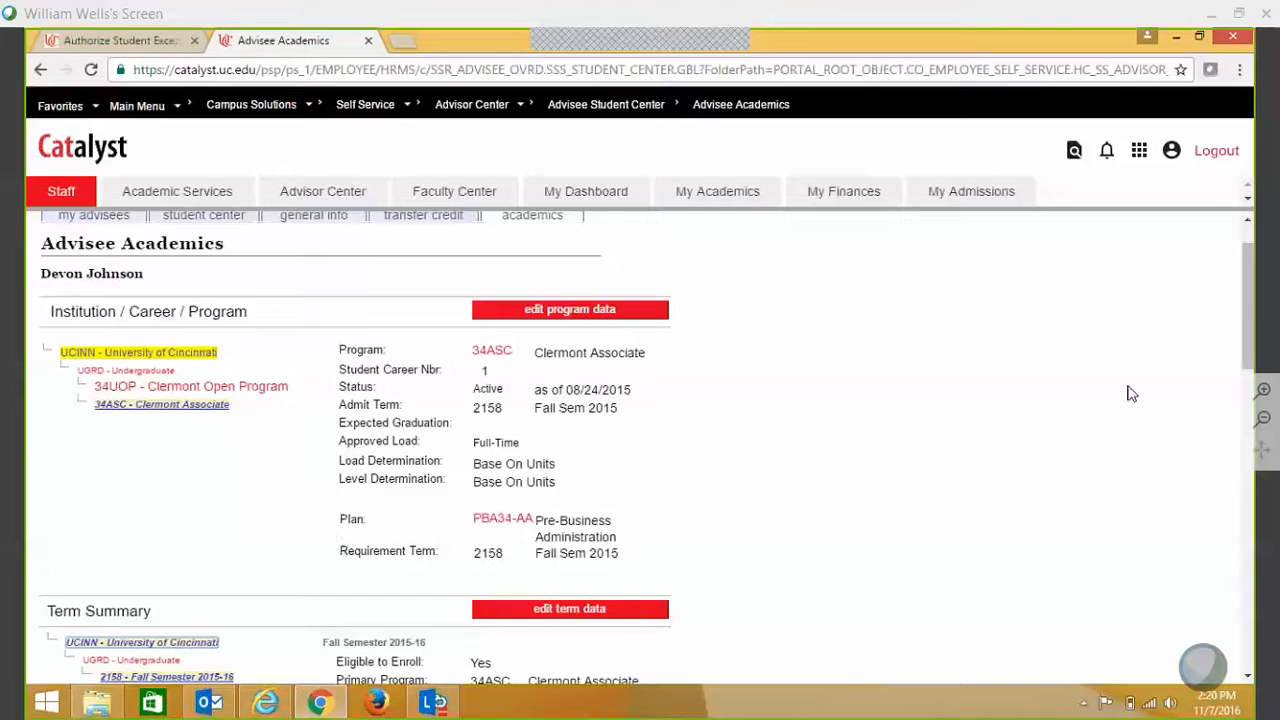
left_click_drag(1248, 316, 1251, 612)
left_click(80, 658)
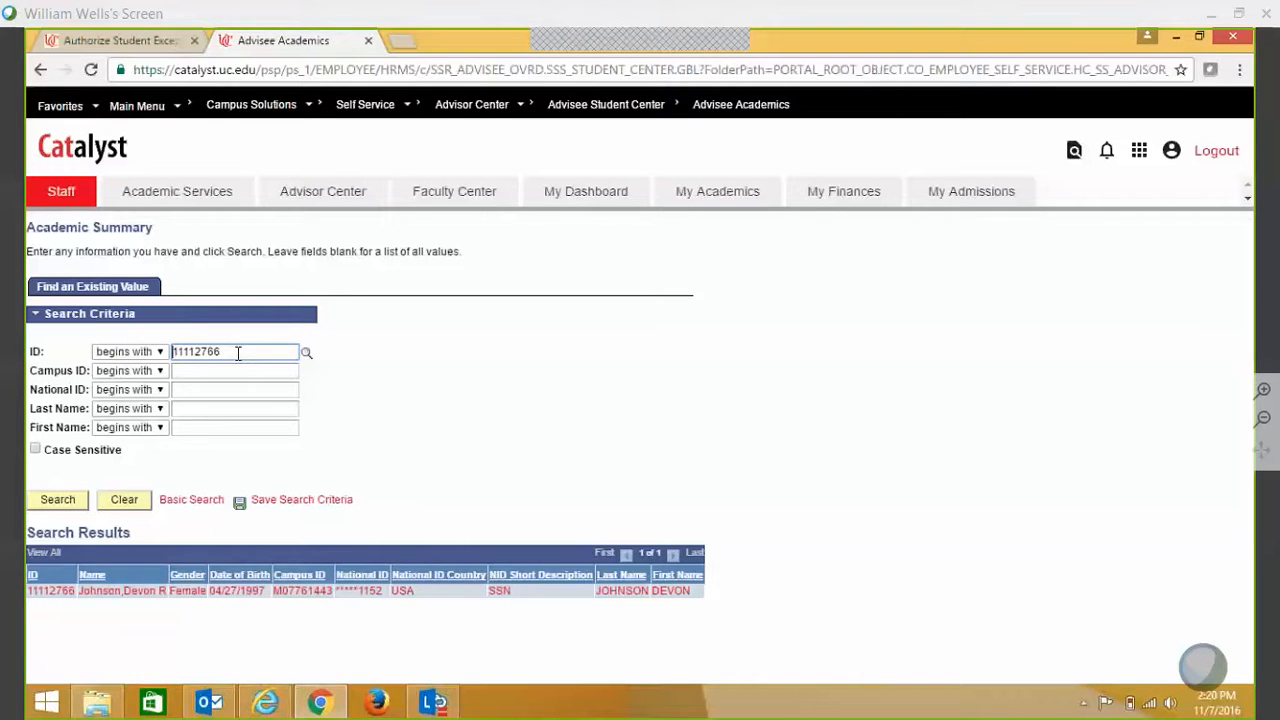
left_click_drag(238, 352, 148, 357)
key("ctrl+c")
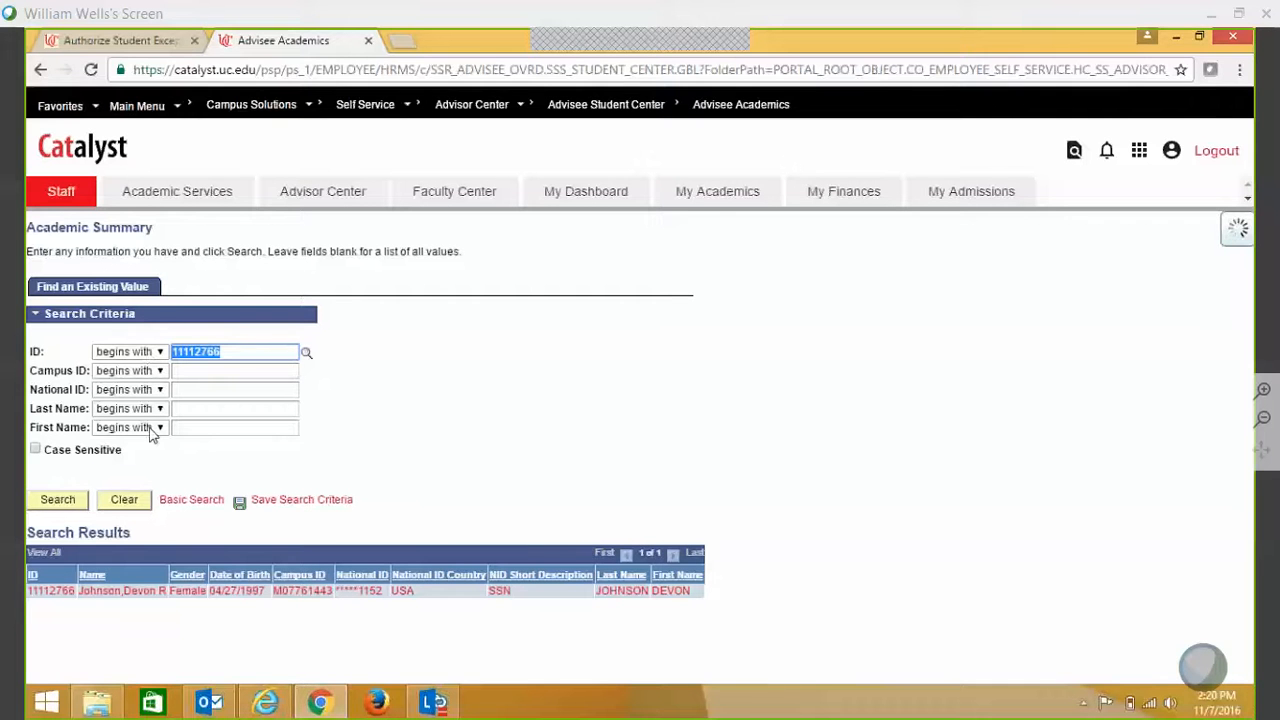
left_click(60, 505)
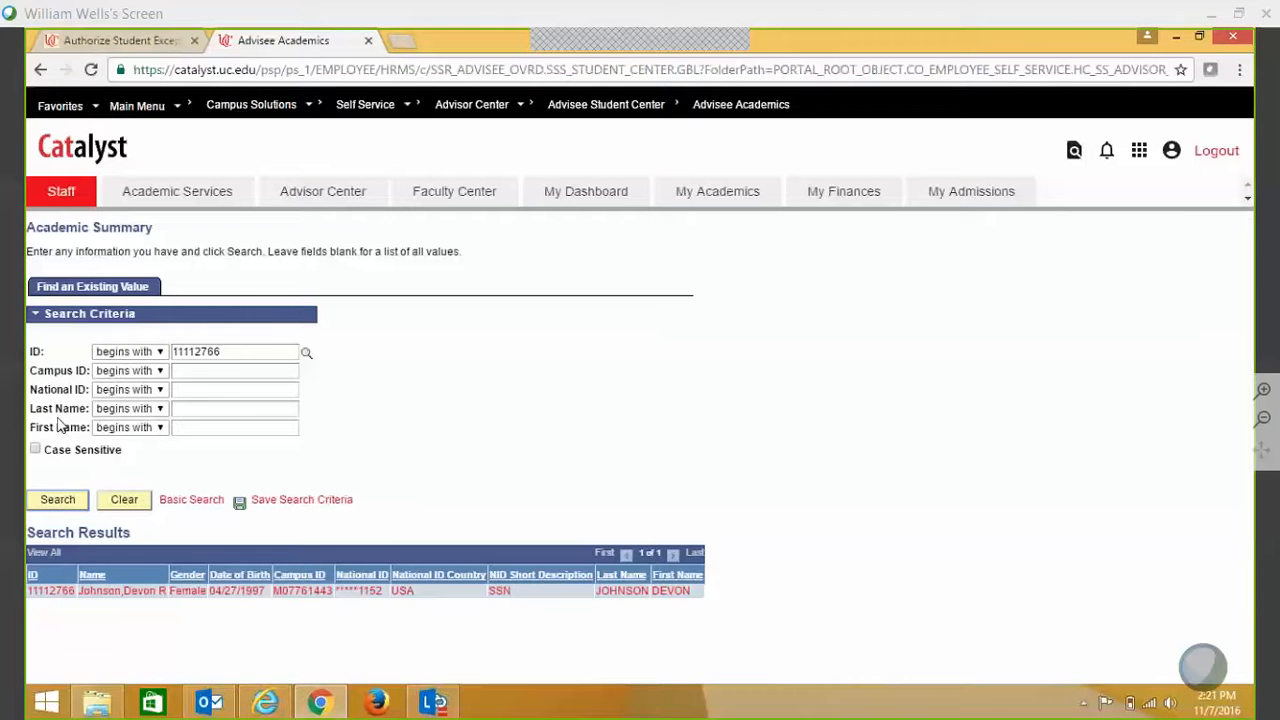
left_click(57, 505)
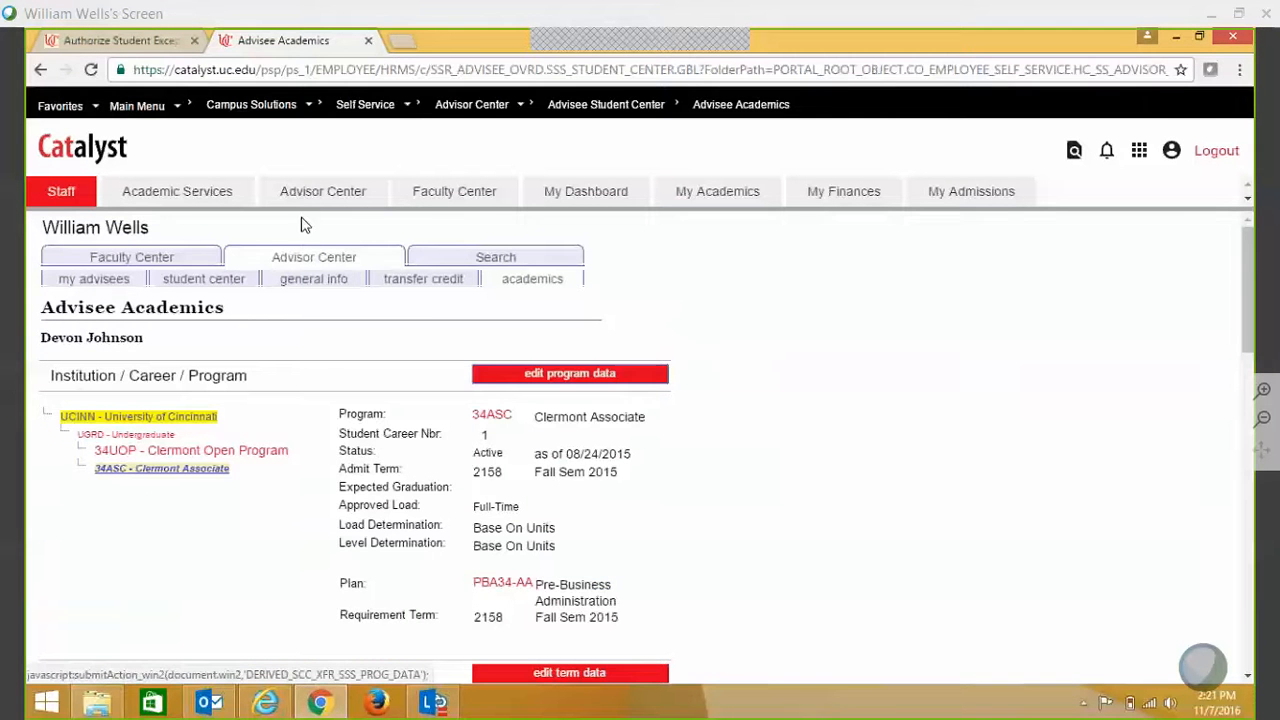
left_click(218, 283)
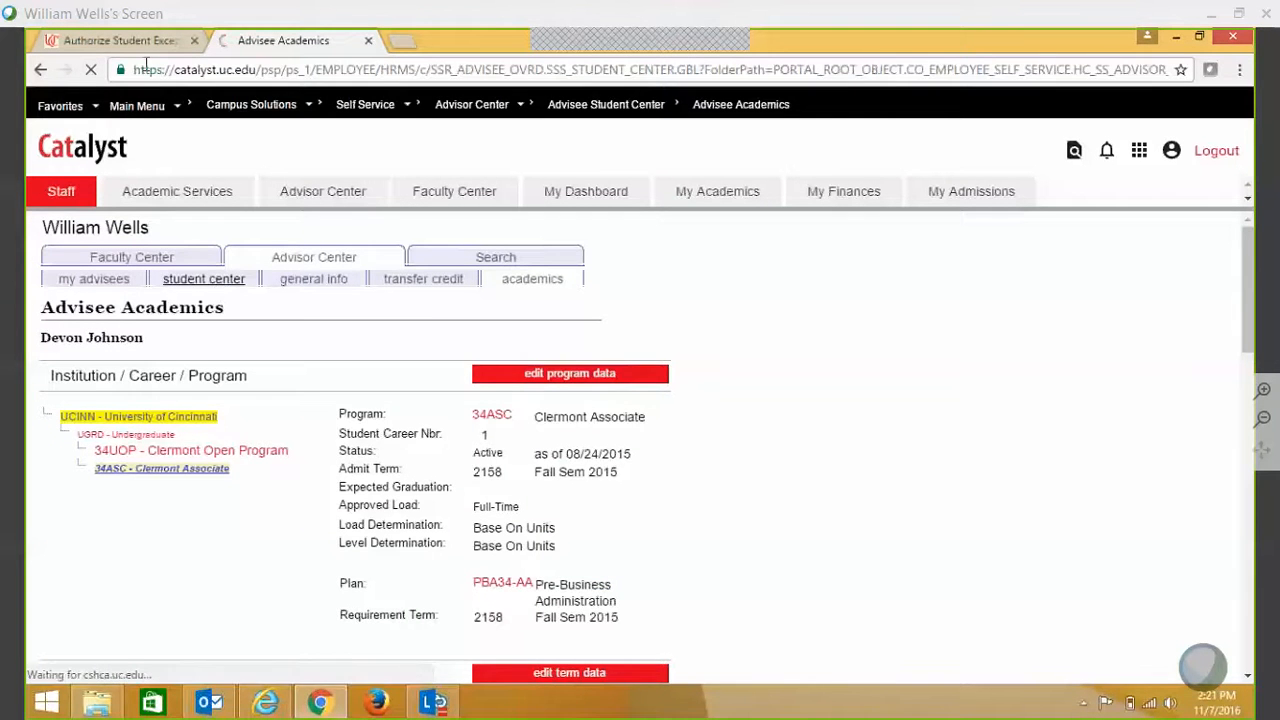
left_click(140, 48)
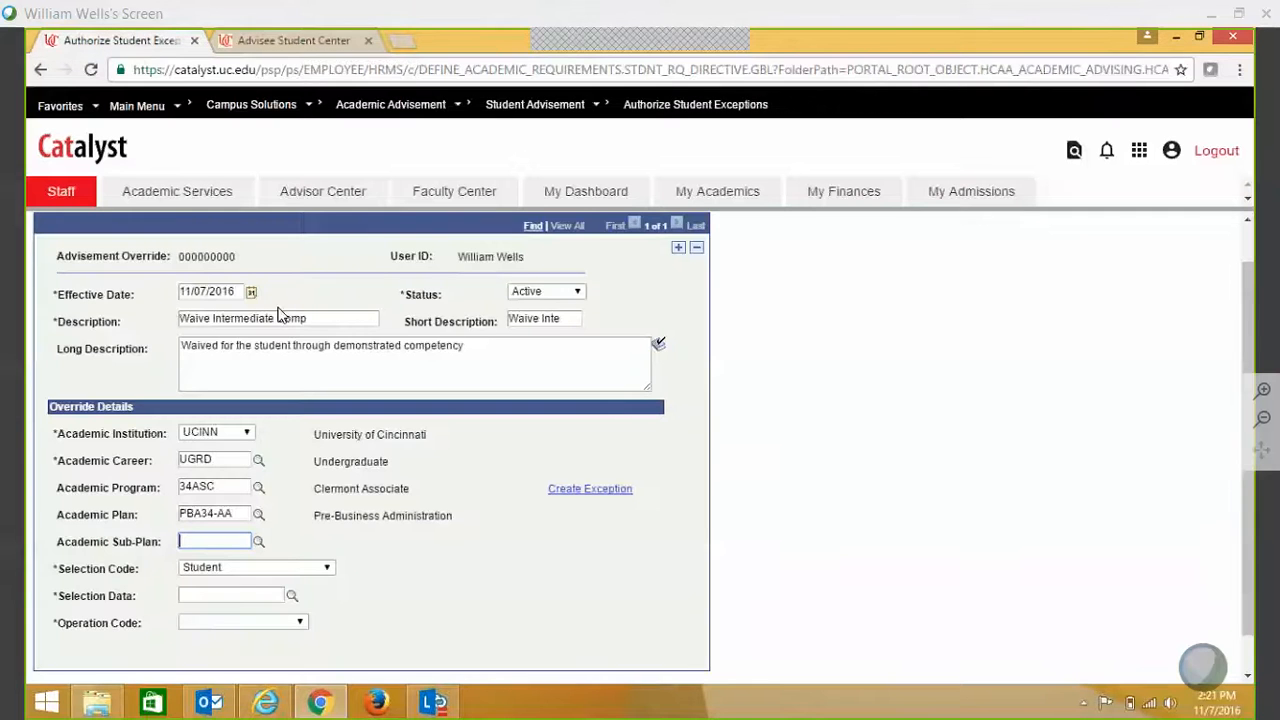
- Paste the student's ID into Selection Data and pick the student's row
left_click(241, 595)
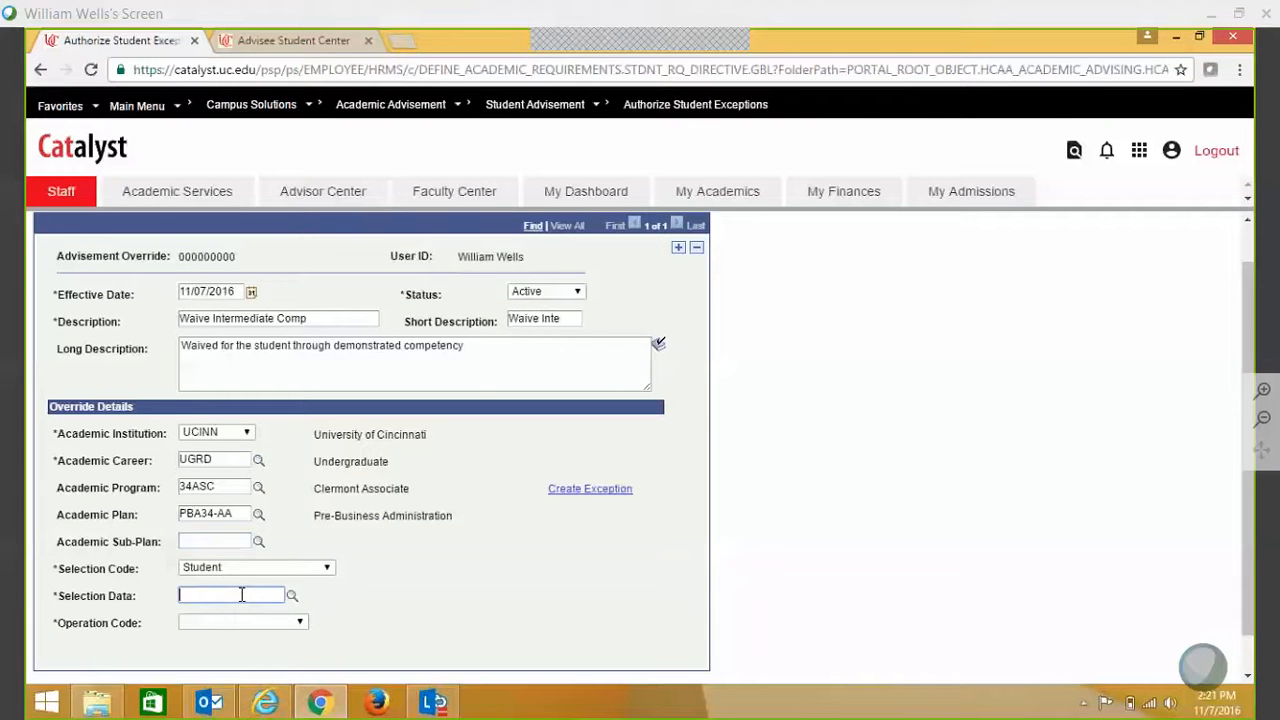
key("ctrl+v")
left_click(263, 622)
- Set the Operation Code to Requirement Waiver at Rq Group level
left_click(262, 624)
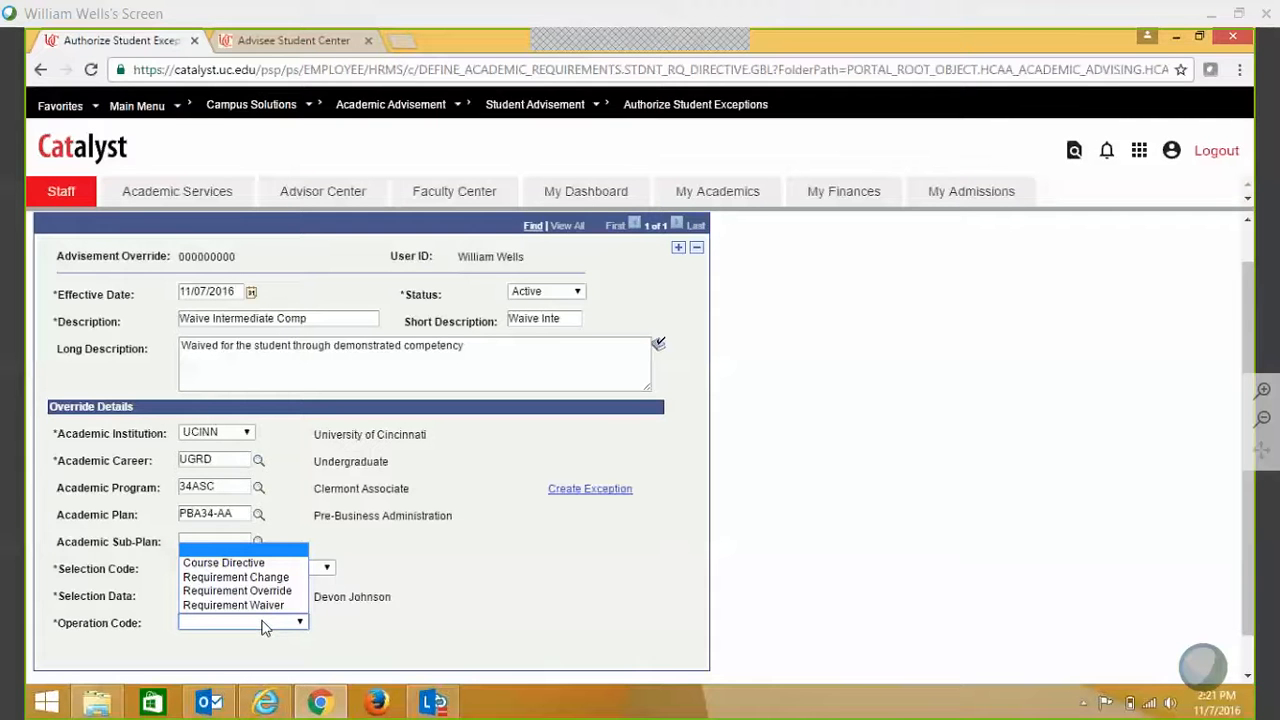
left_click(270, 606)
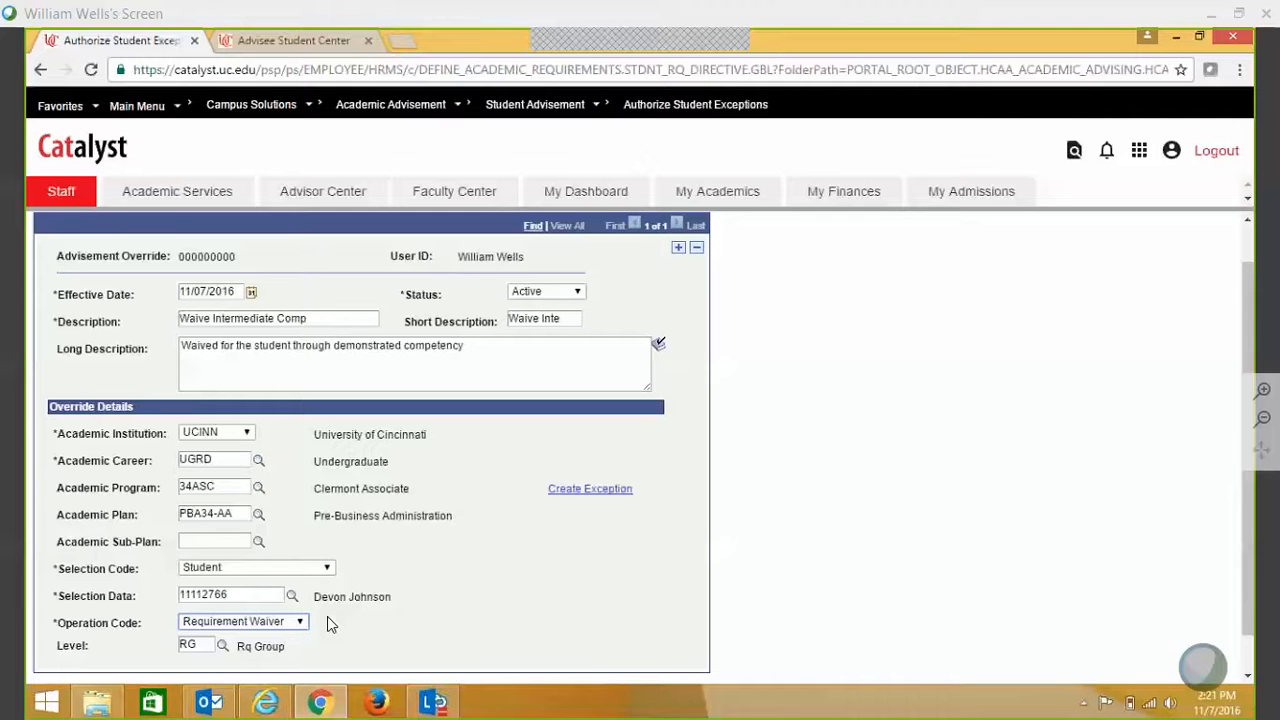
left_click(299, 621)
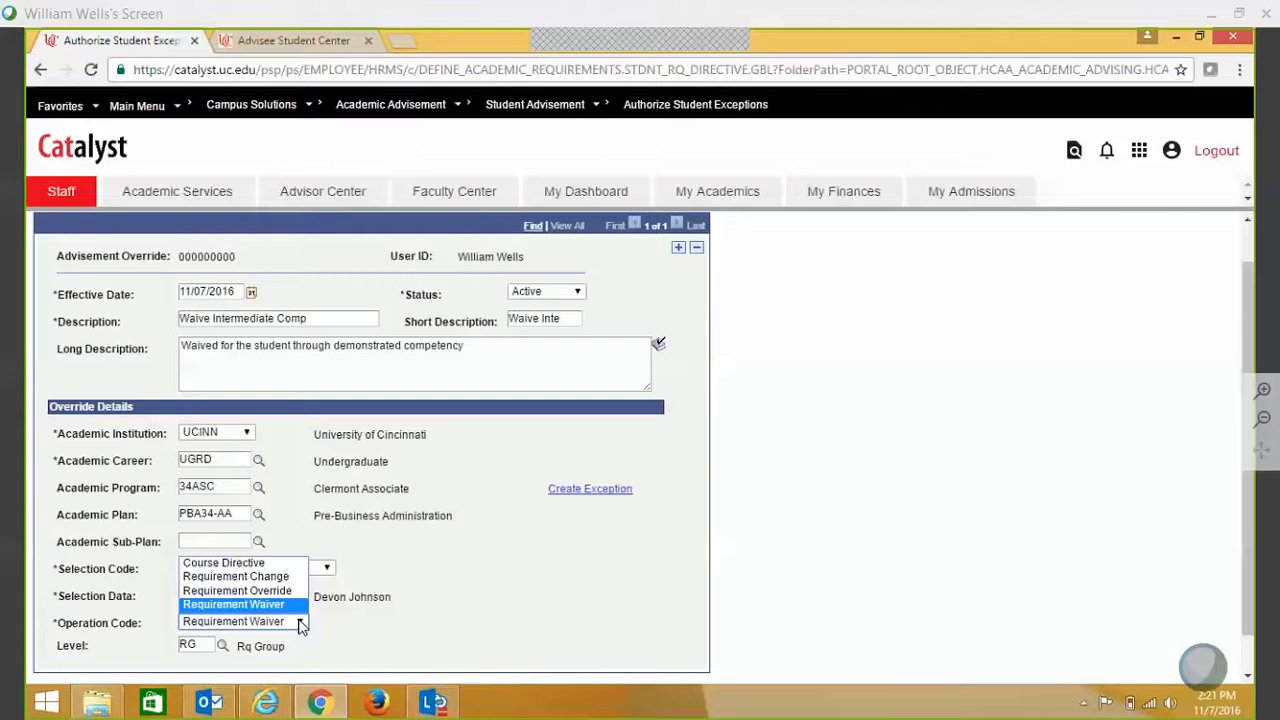
left_click(300, 622)
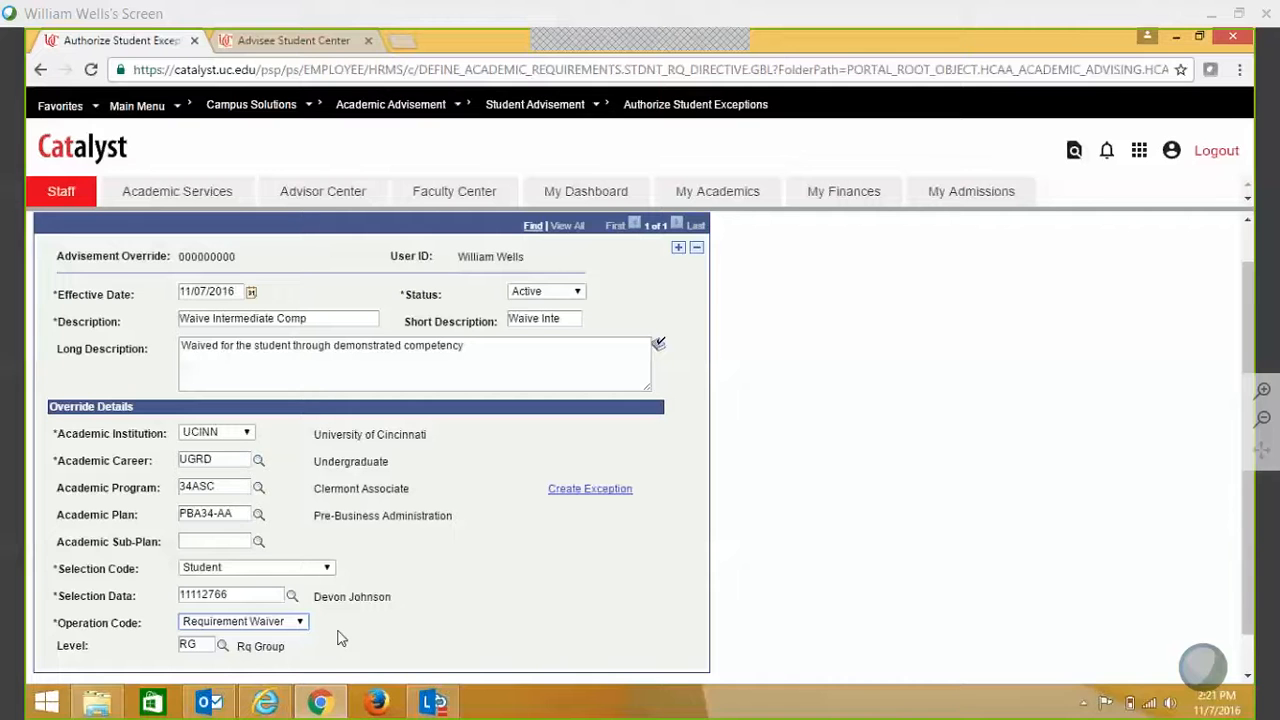
left_click(305, 42)
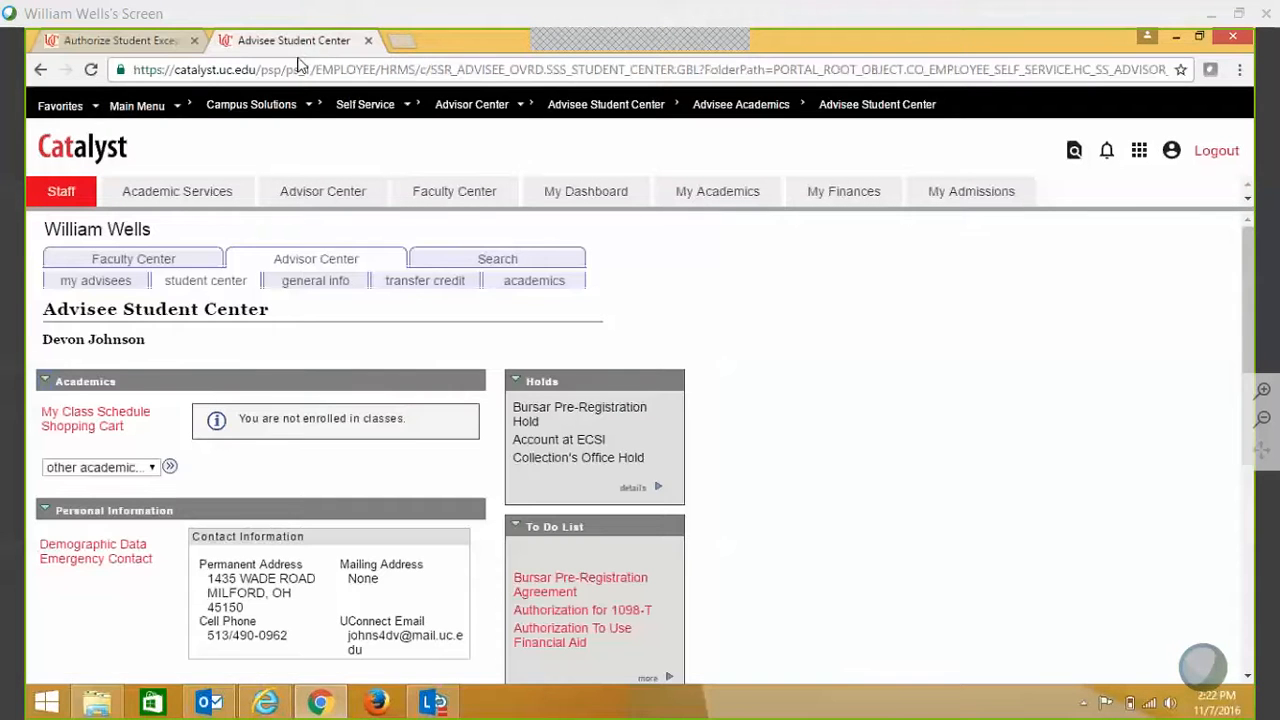
left_click(143, 468)
left_click(148, 501)
left_click(169, 467)
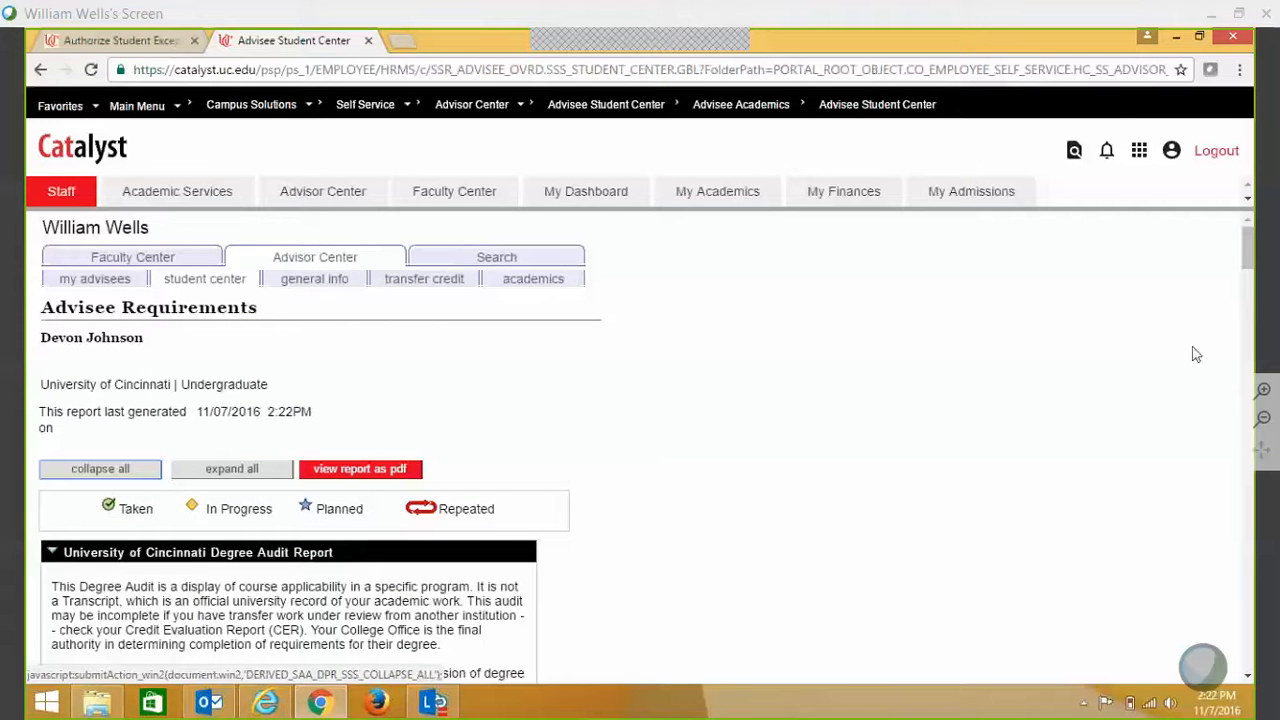
left_click_drag(1249, 262, 1251, 292)
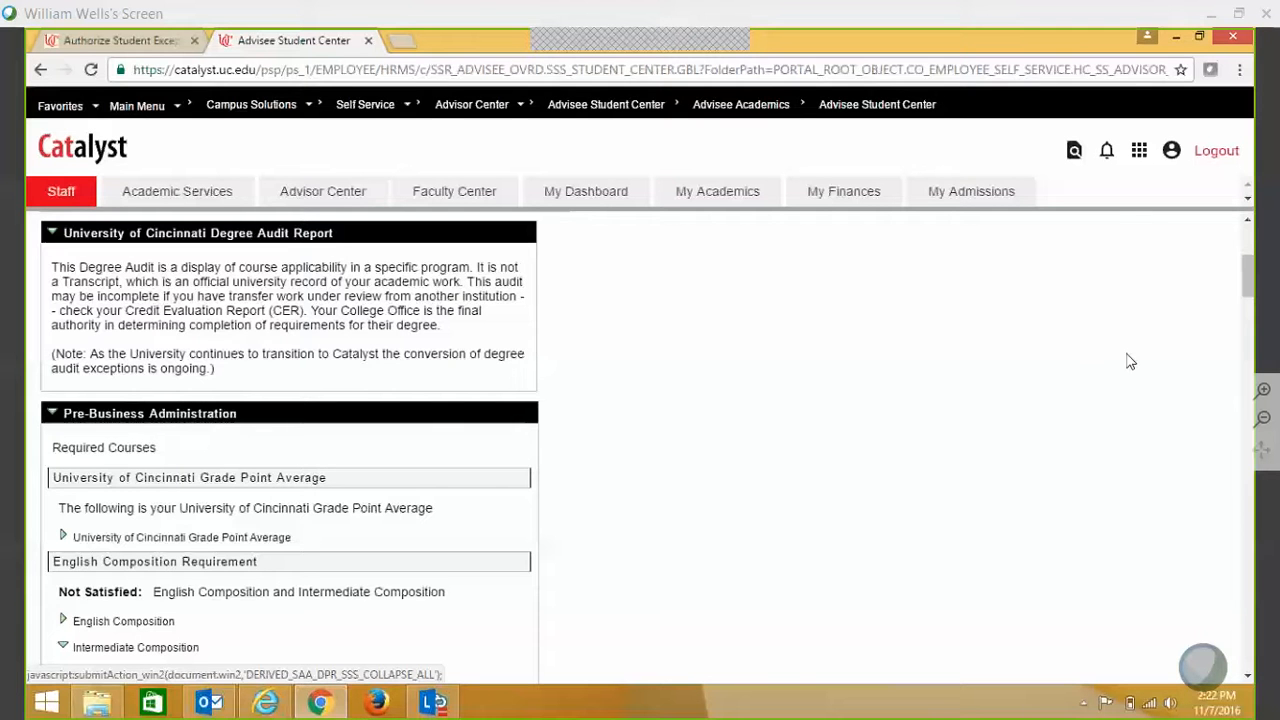
scroll(1252, 305, "down", 2)
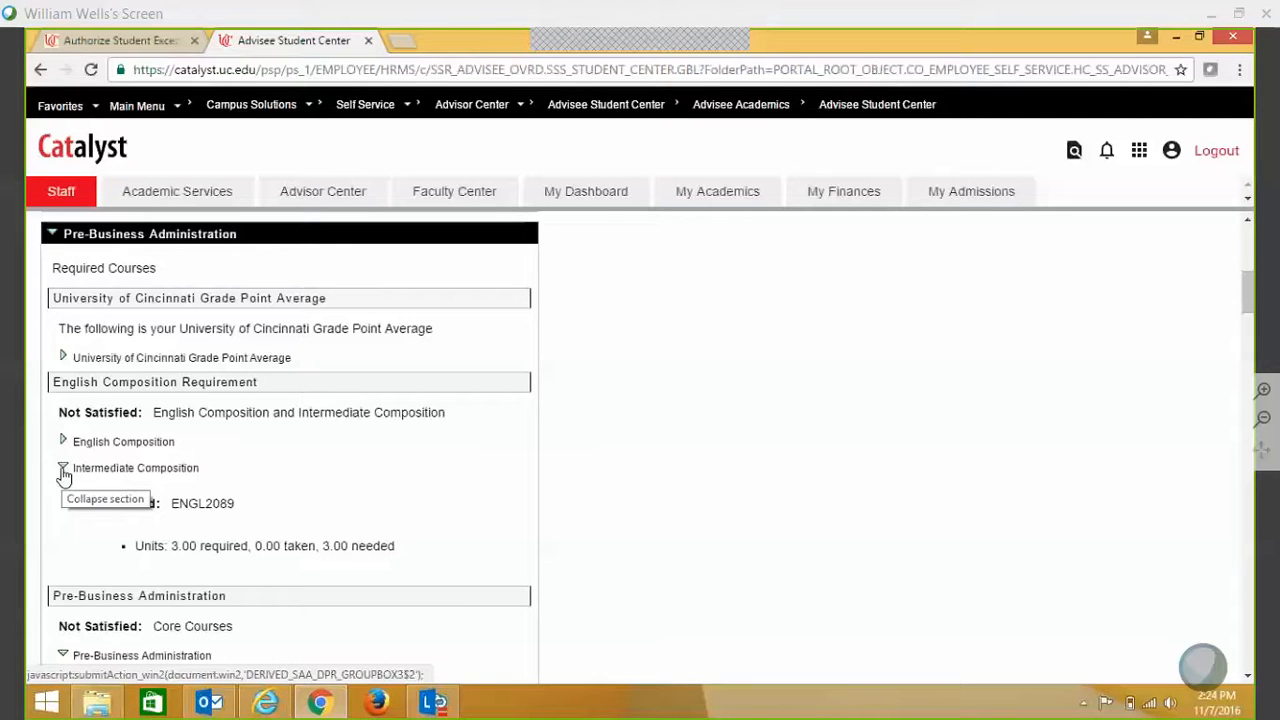
- Set the exception level to LN Requirement Line Level, then return to the advisee's audit
left_click(113, 40)
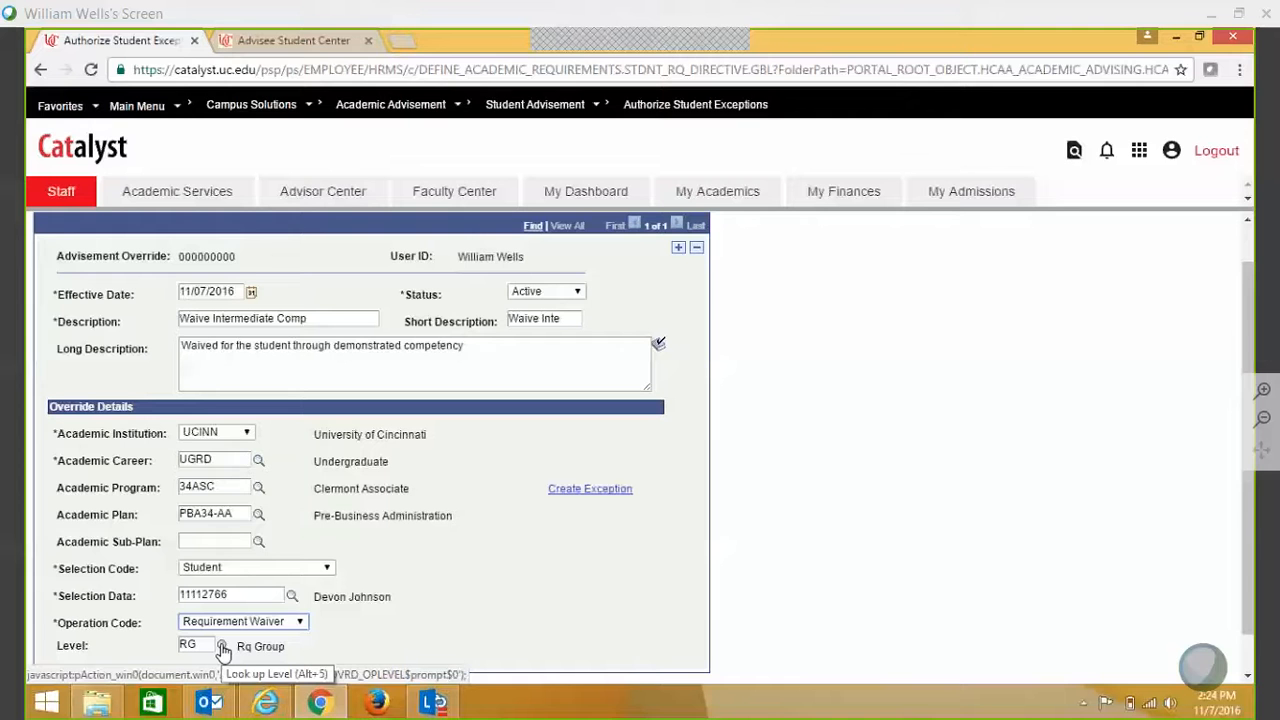
left_click(222, 646)
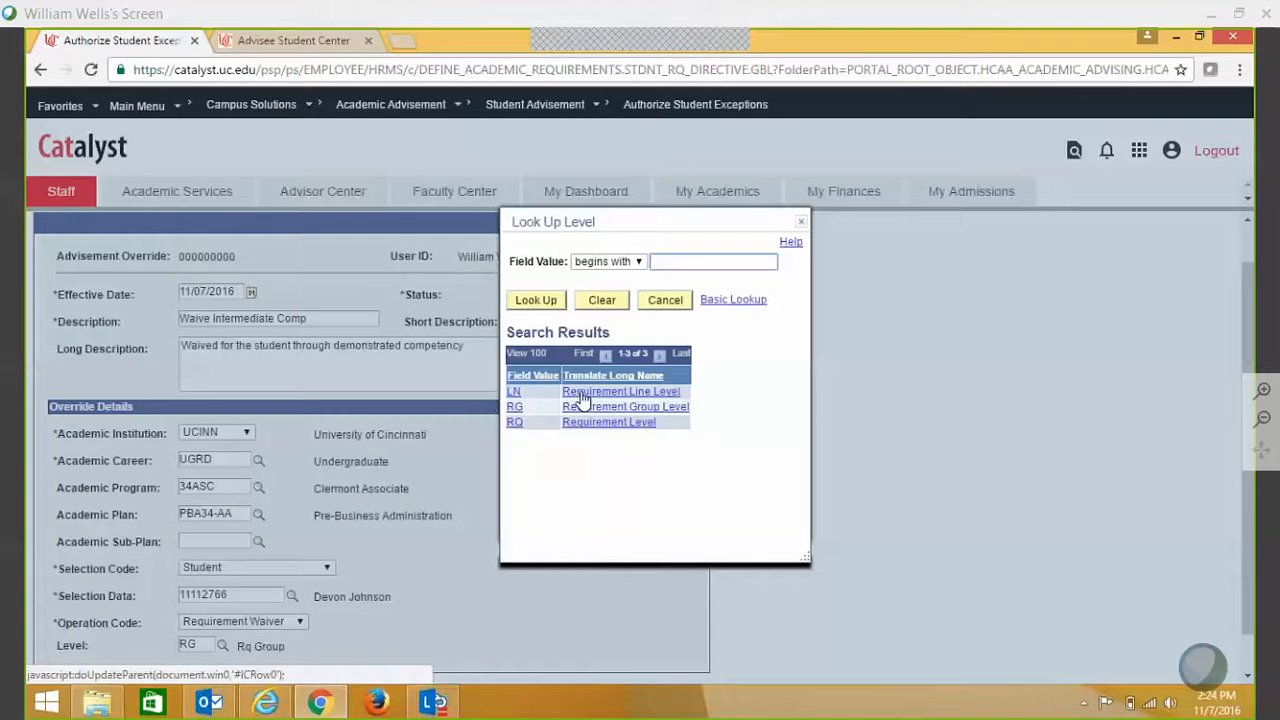
left_click(583, 398)
left_click(315, 45)
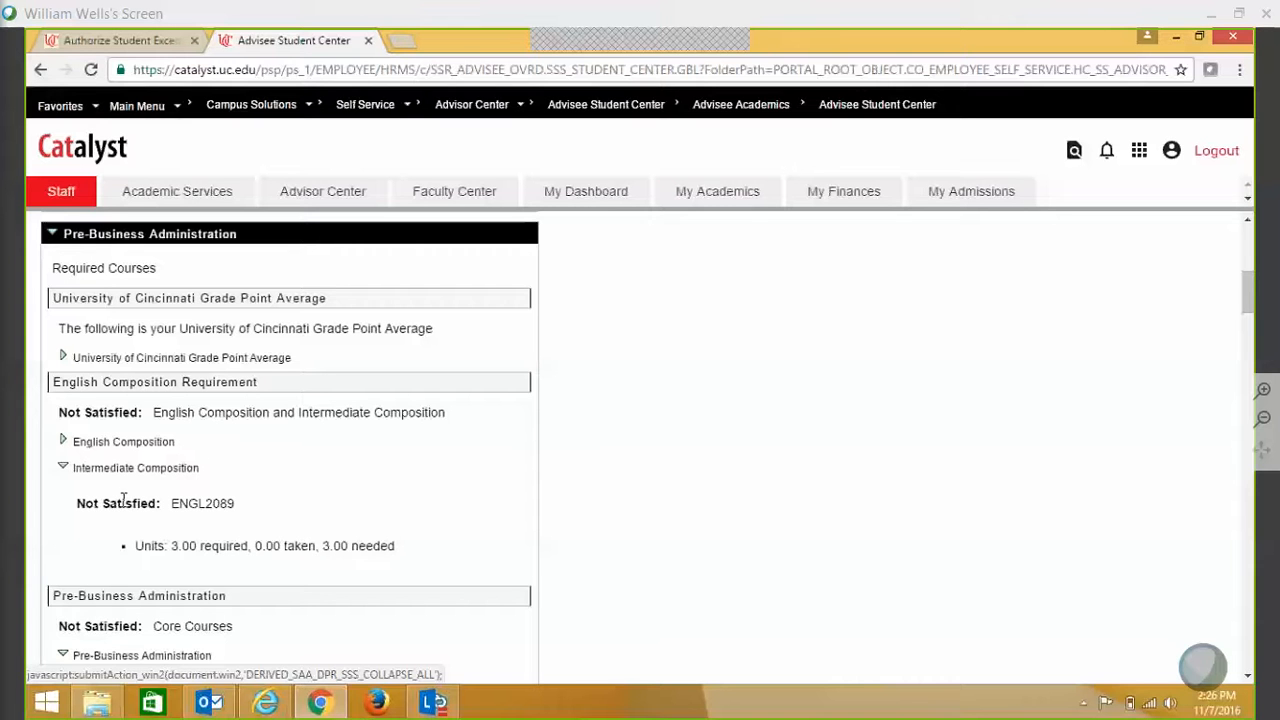
left_click(120, 42)
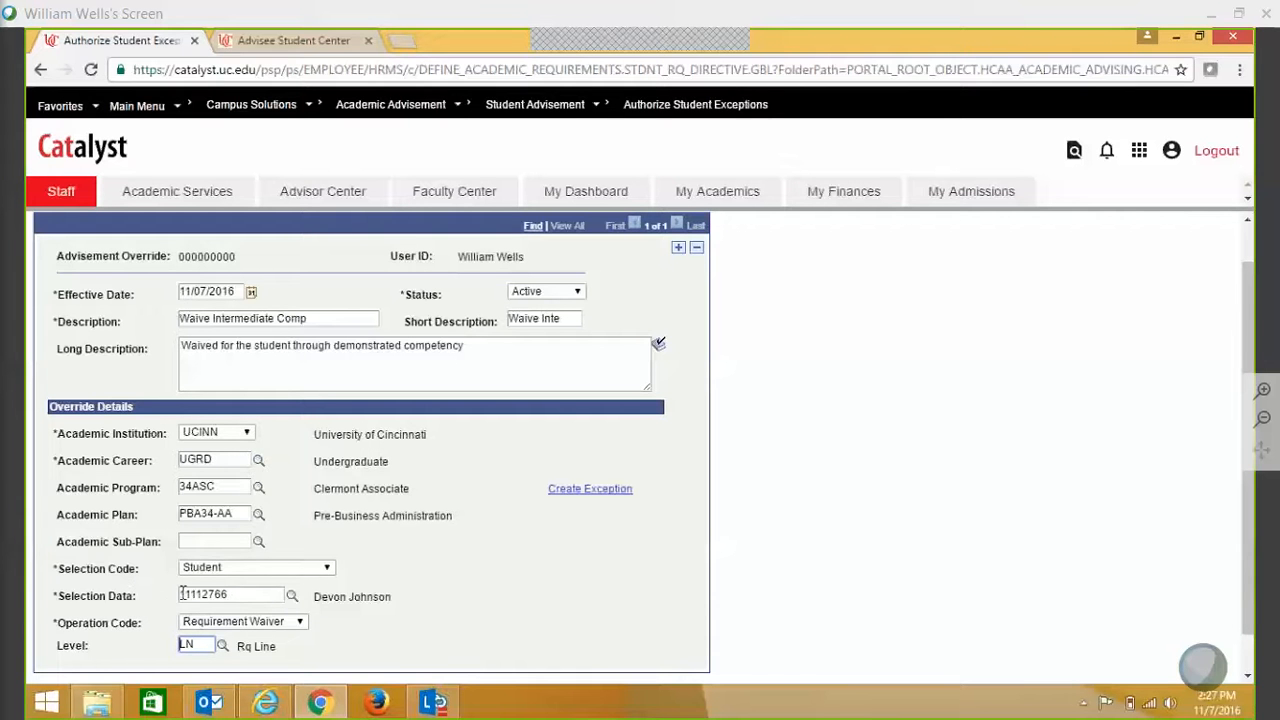
- Review the Selection Code options on the exception form
left_click(324, 569)
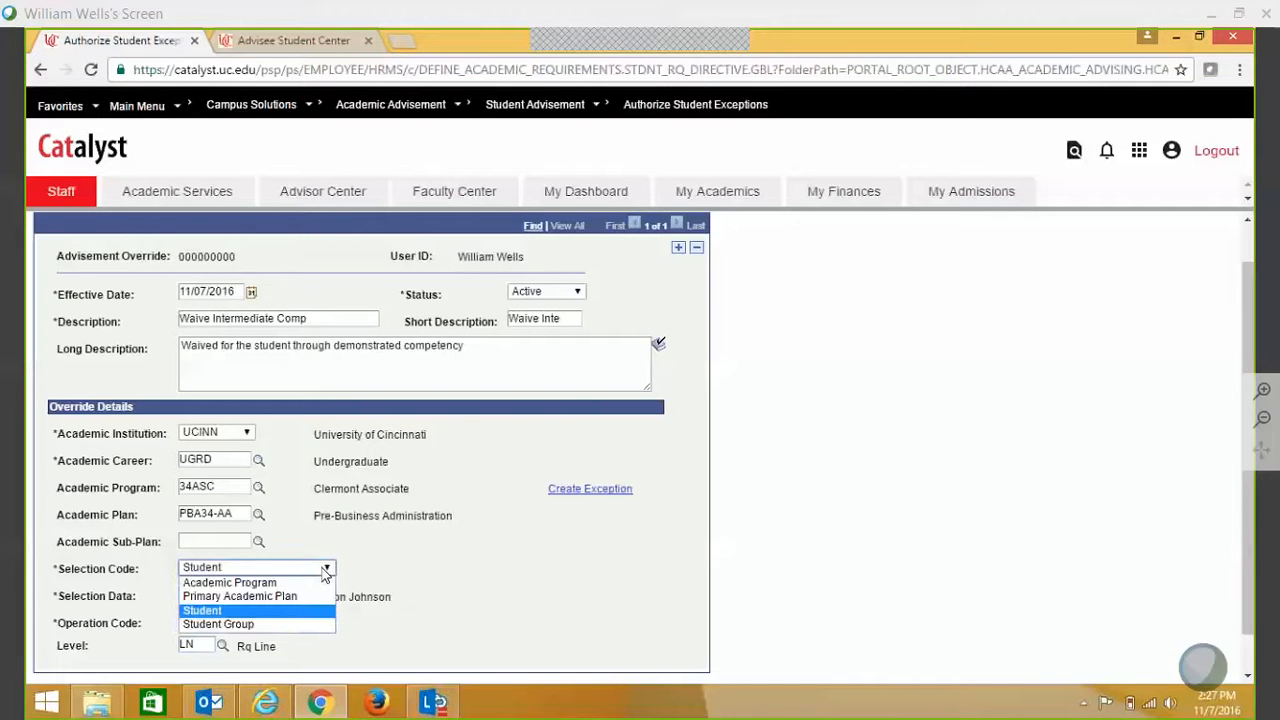
left_click(324, 569)
left_click(324, 569)
- Keep Student as the Selection Code and open the Requirement Line to Waive page
left_click(323, 571)
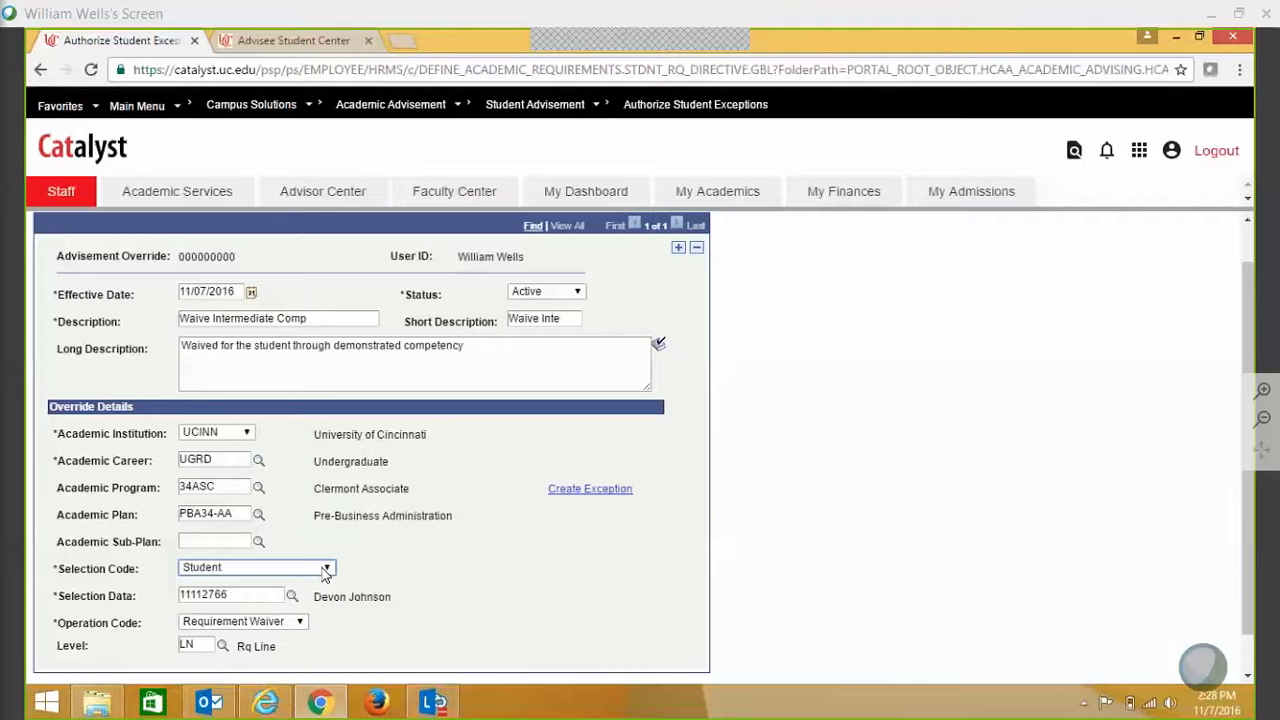
left_click(326, 569)
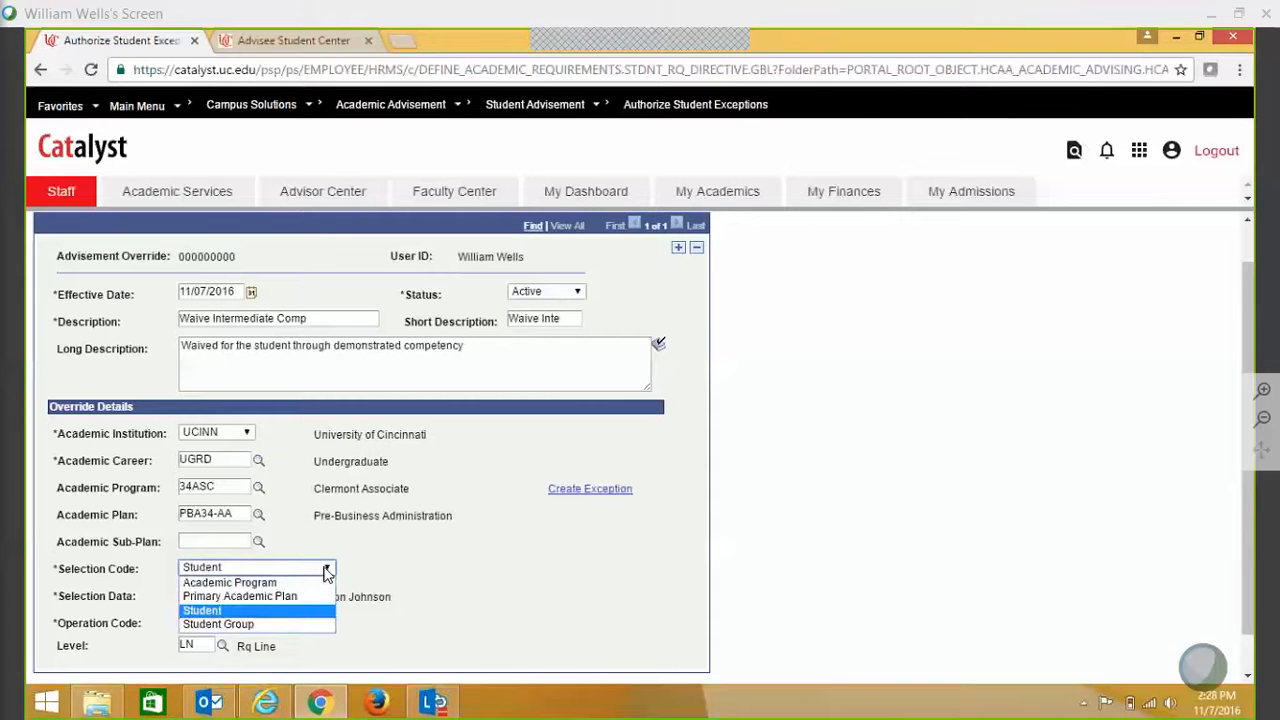
left_click(400, 573)
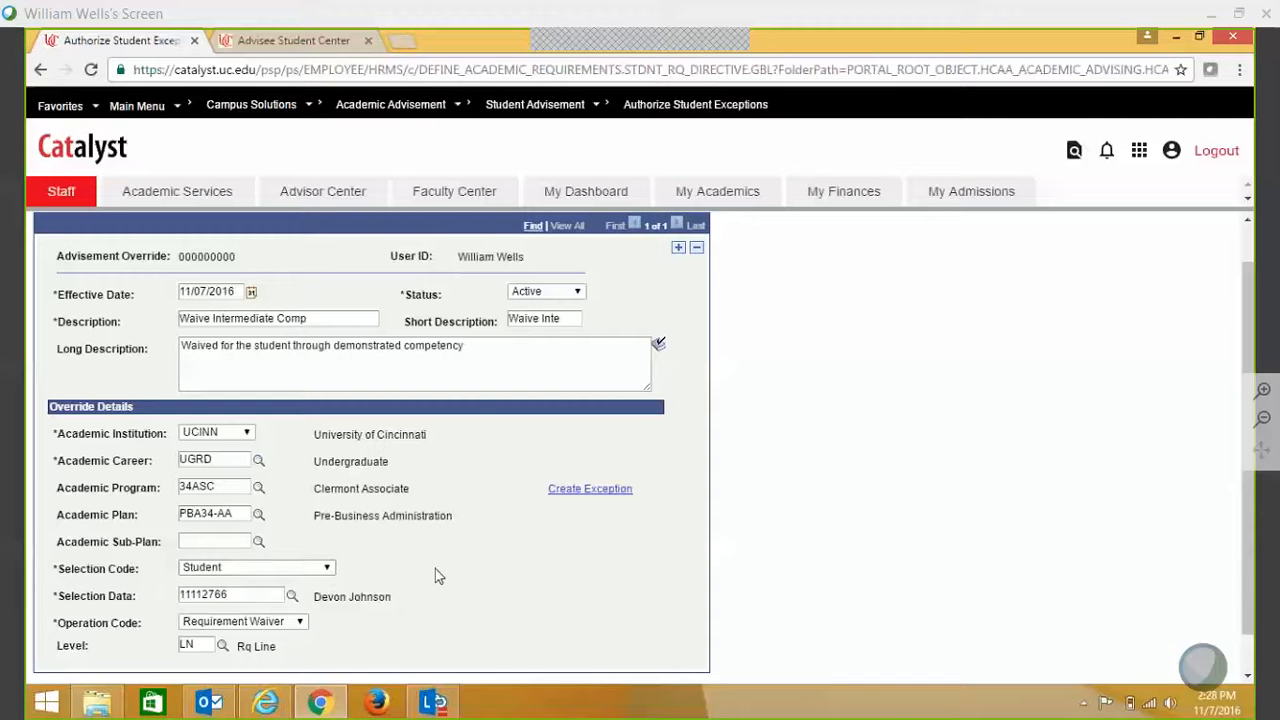
left_click(589, 494)
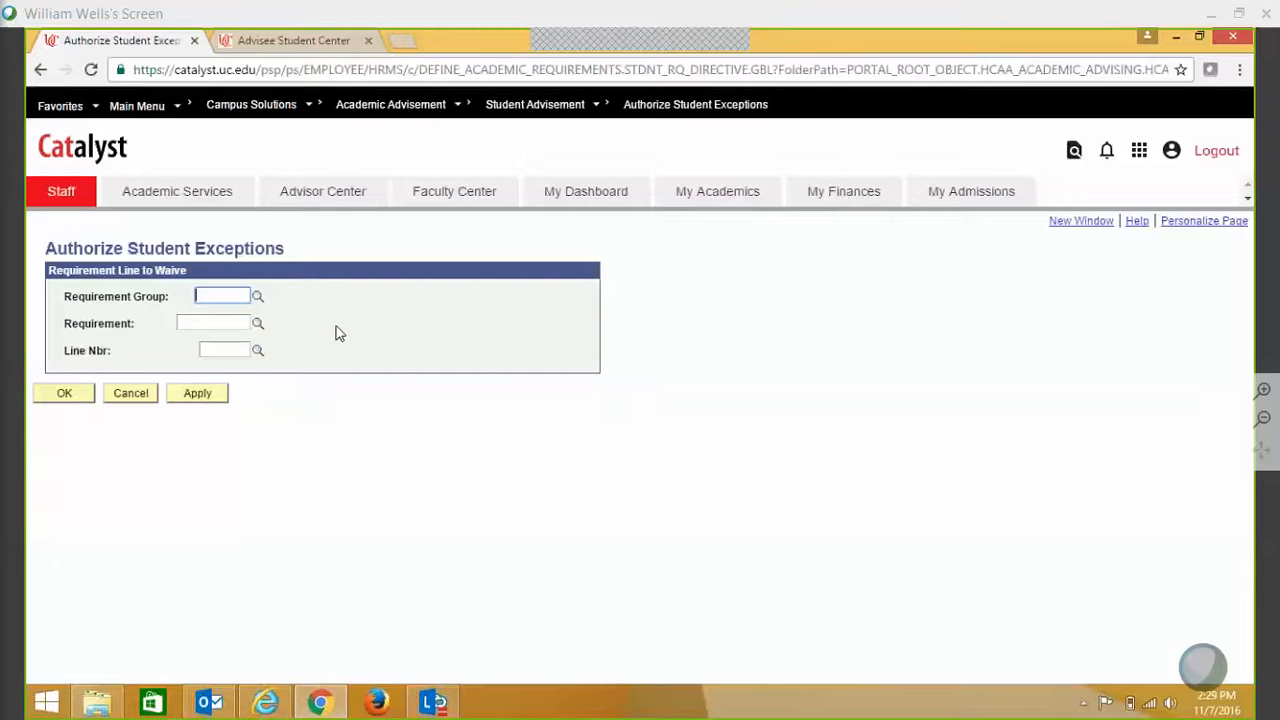
left_click(258, 298)
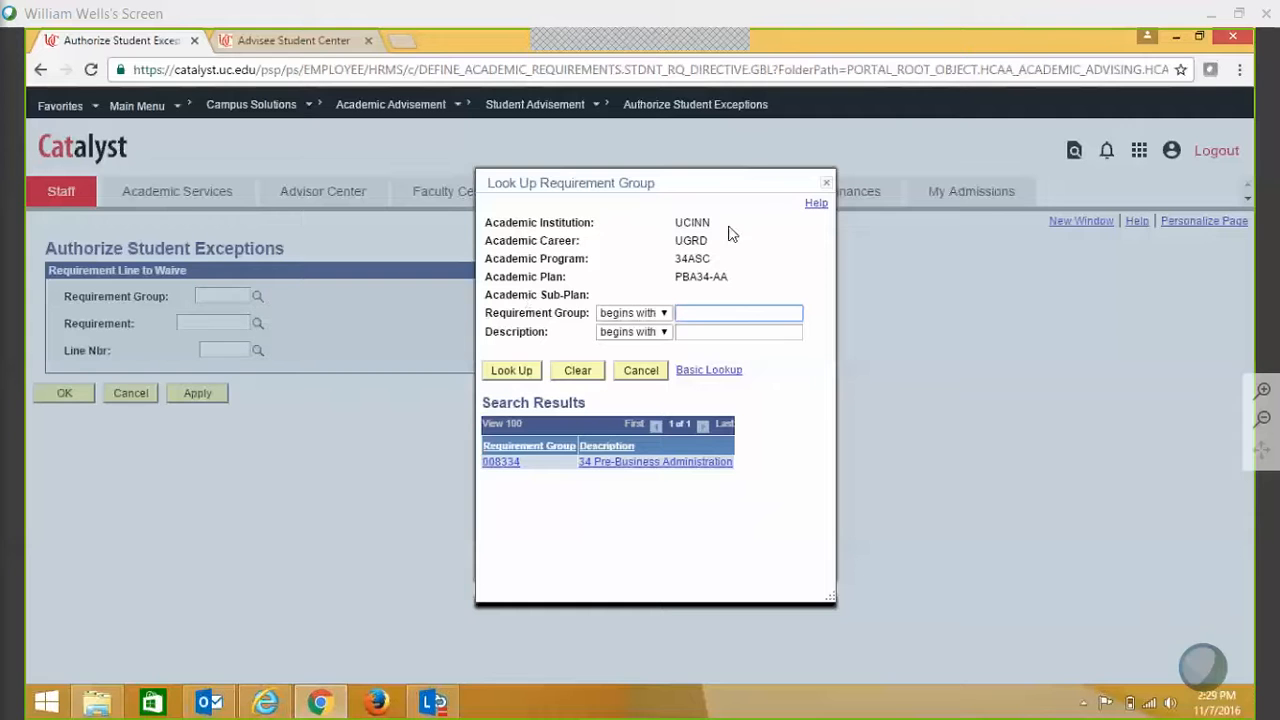
left_click(826, 182)
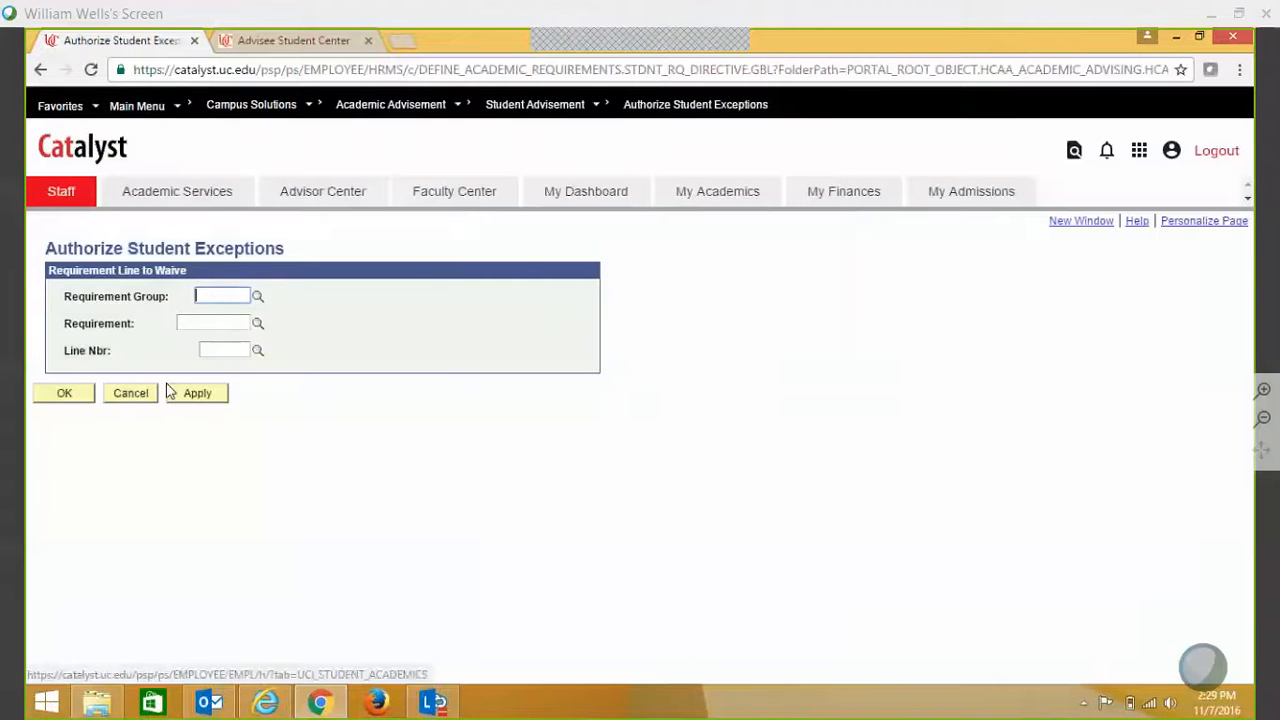
left_click(137, 397)
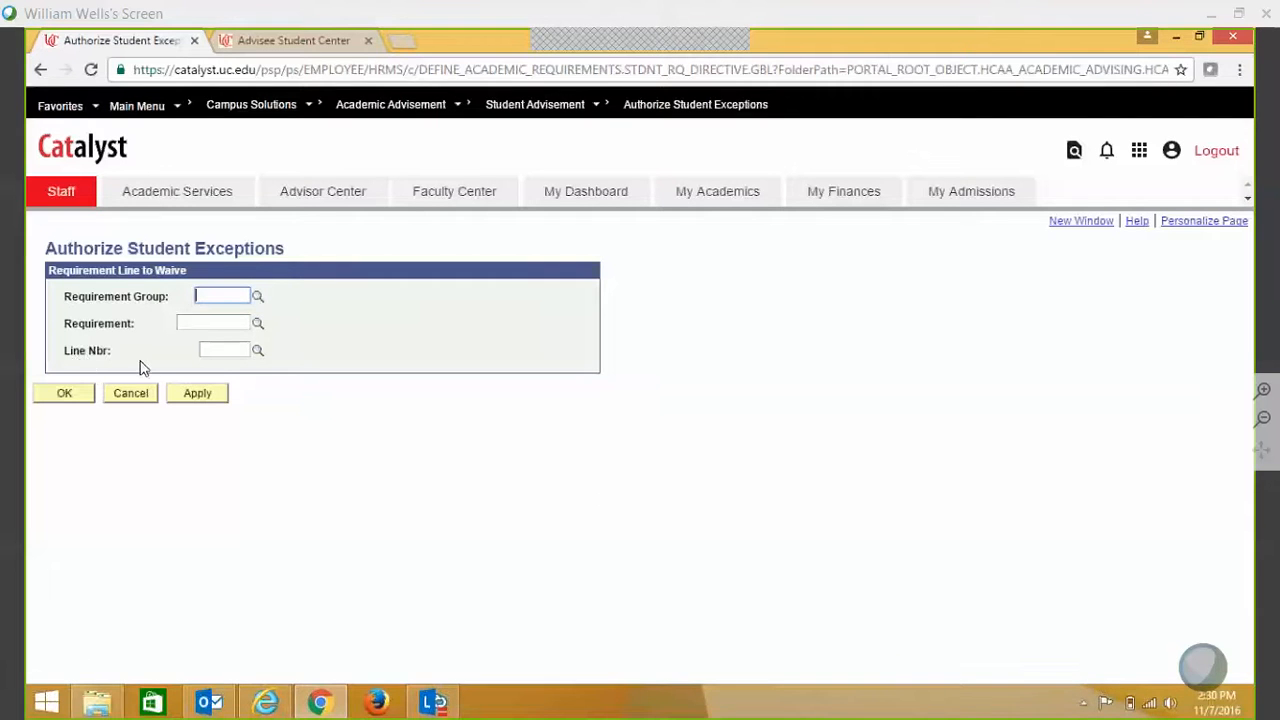
left_click(257, 296)
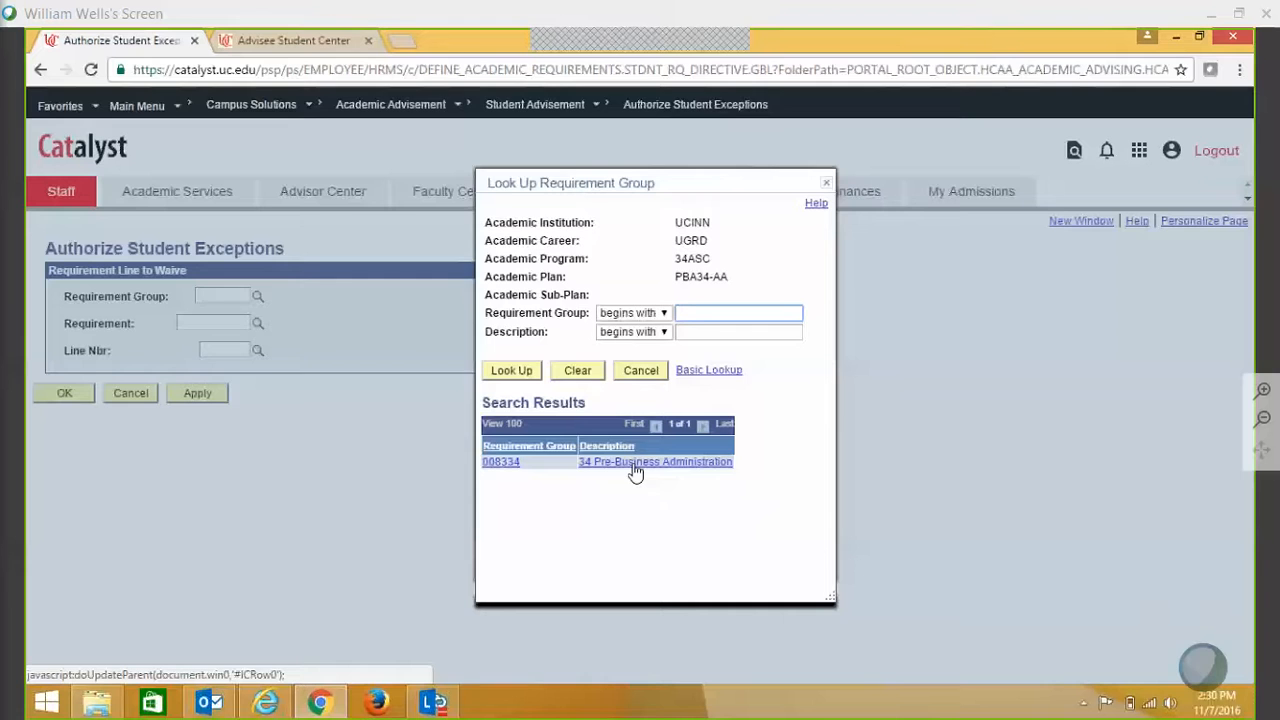
- Choose requirement group 008334, 34 Pre-Business Administration, from the lookup
left_click(635, 463)
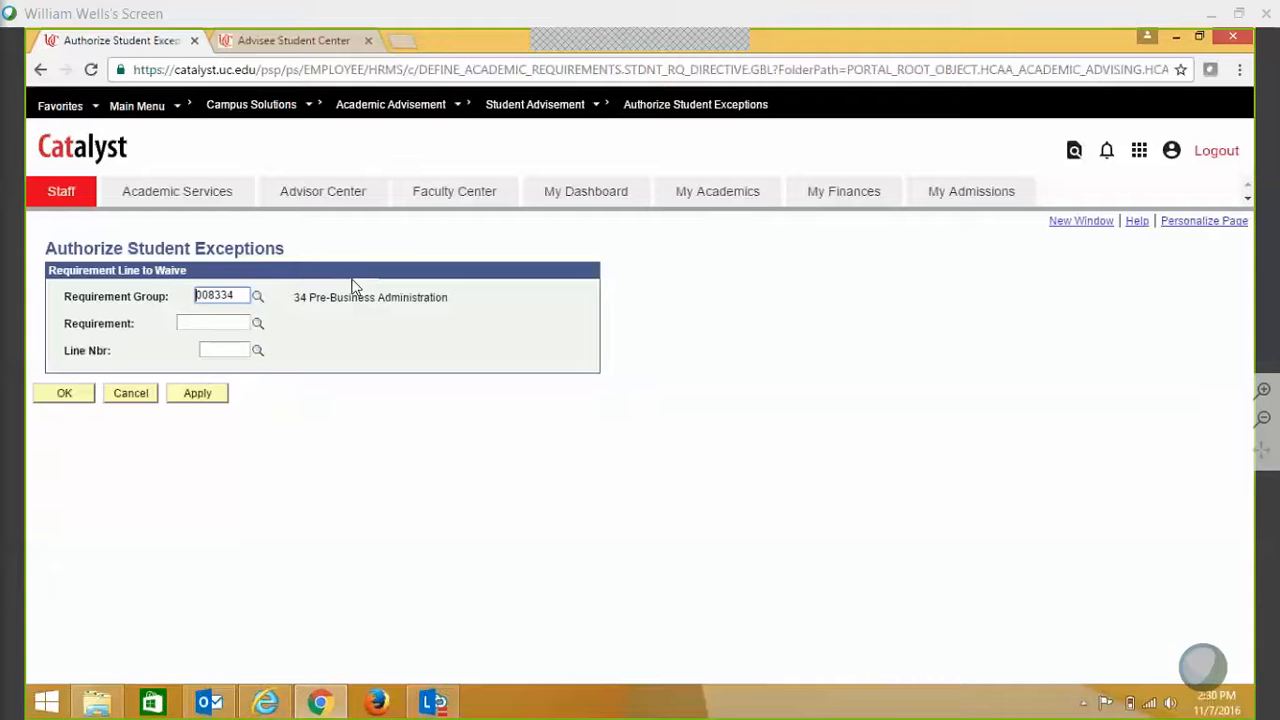
left_click(257, 297)
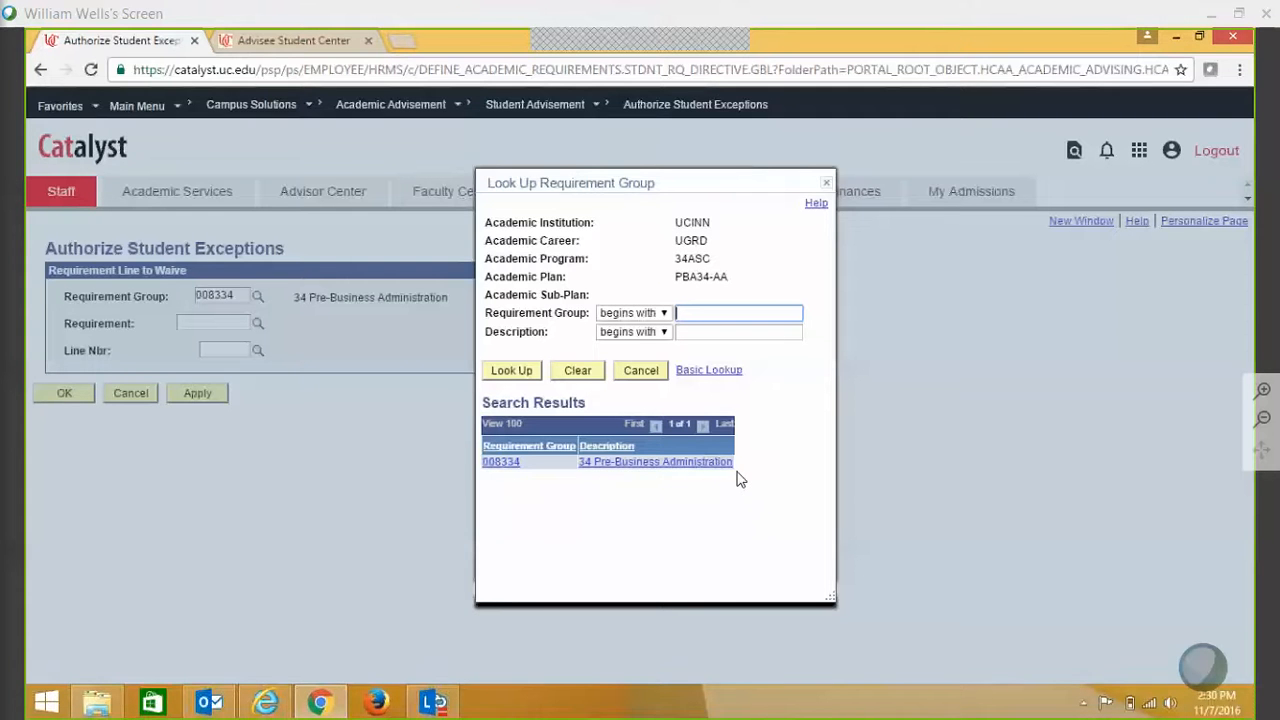
left_click(650, 463)
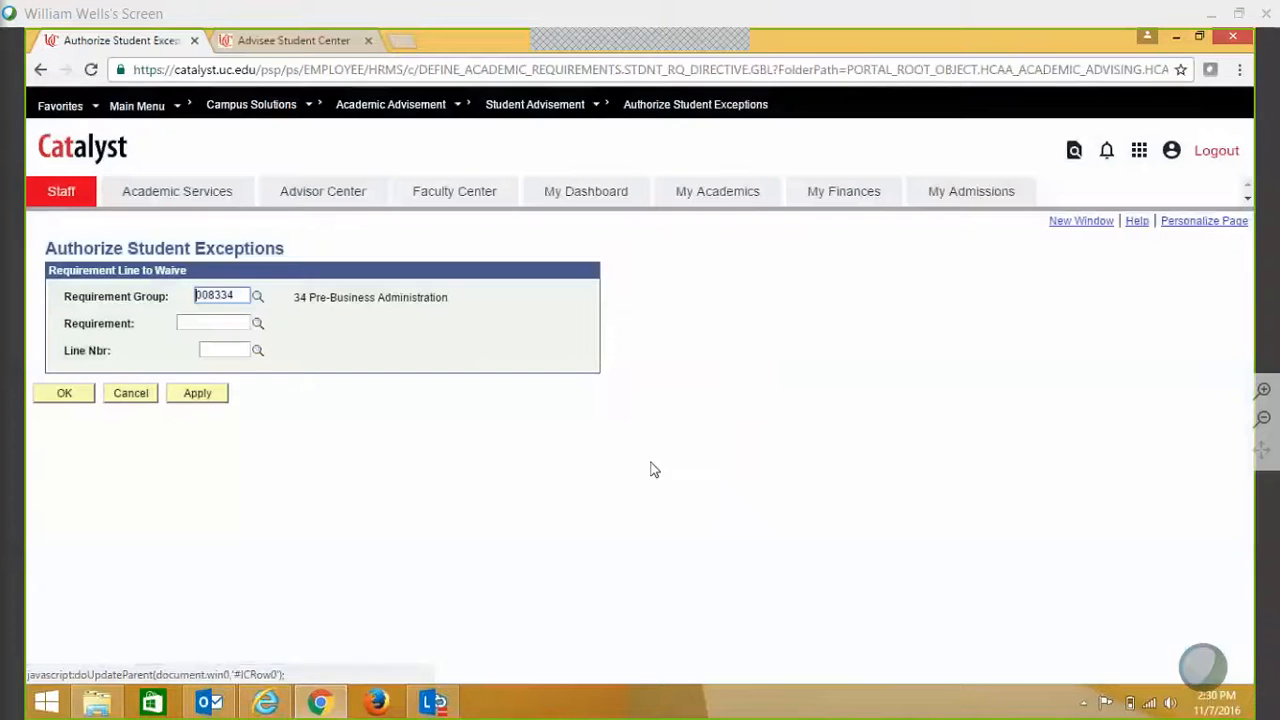
- Select requirement 000001505 ENGL COMP from group 008334's requirement lookup
left_click(257, 326)
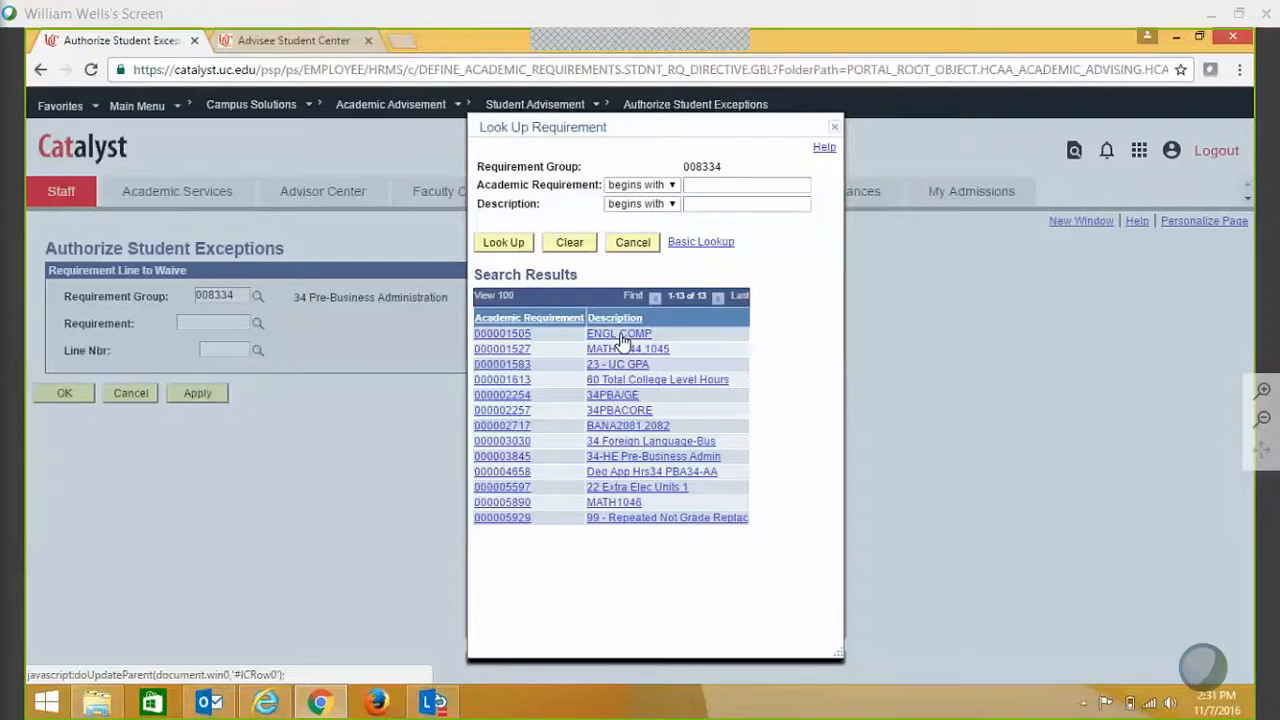
left_click(620, 335)
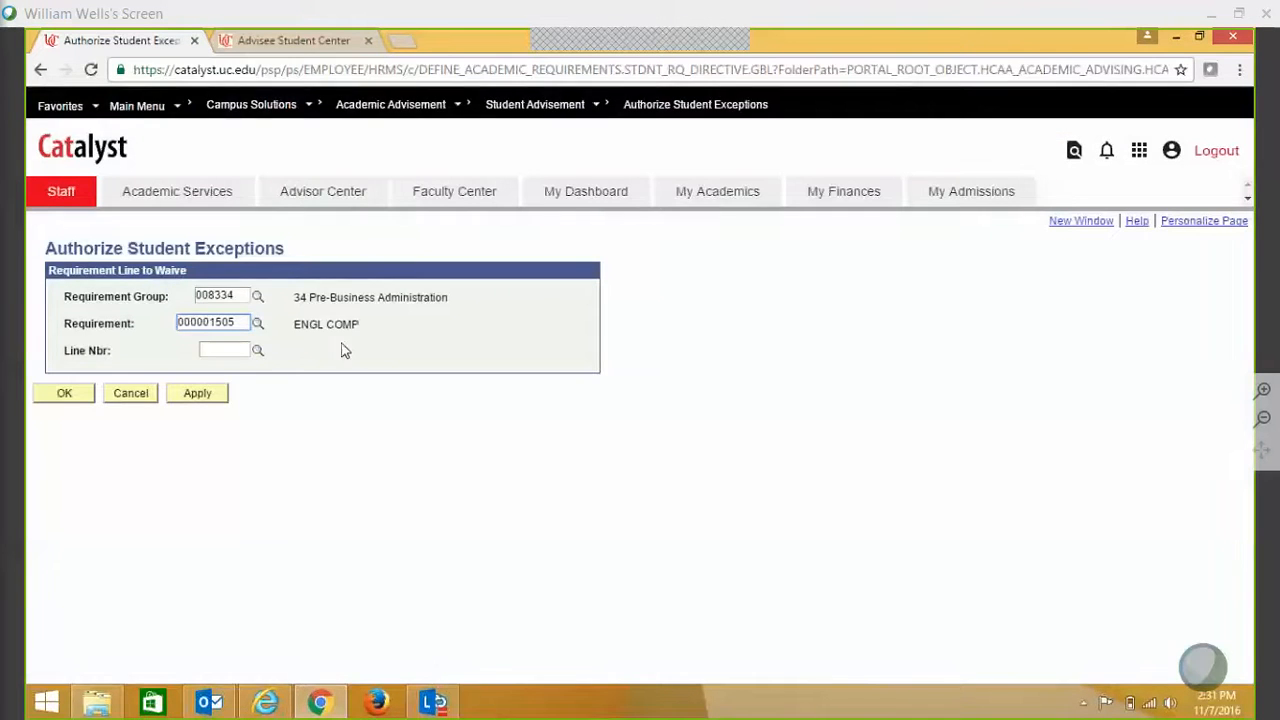
- Choose line 0030, ENGL2089, from the Line Nbr lookup
left_click(258, 352)
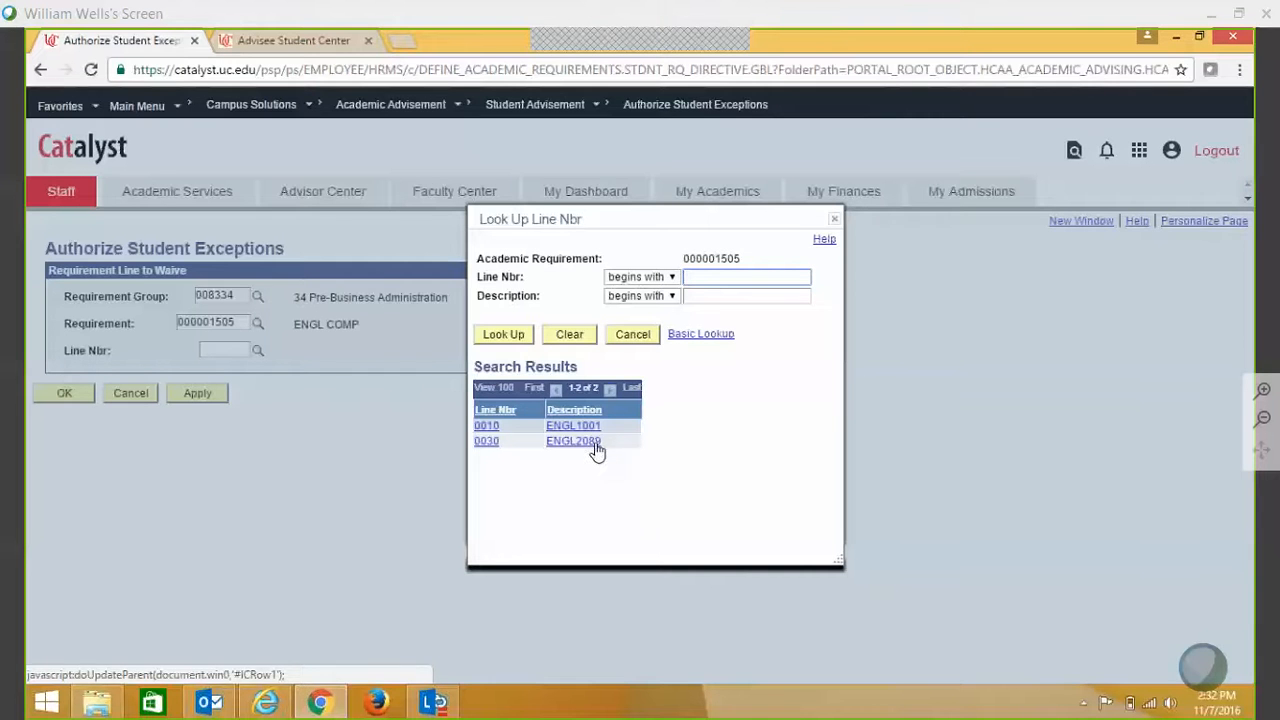
left_click(565, 443)
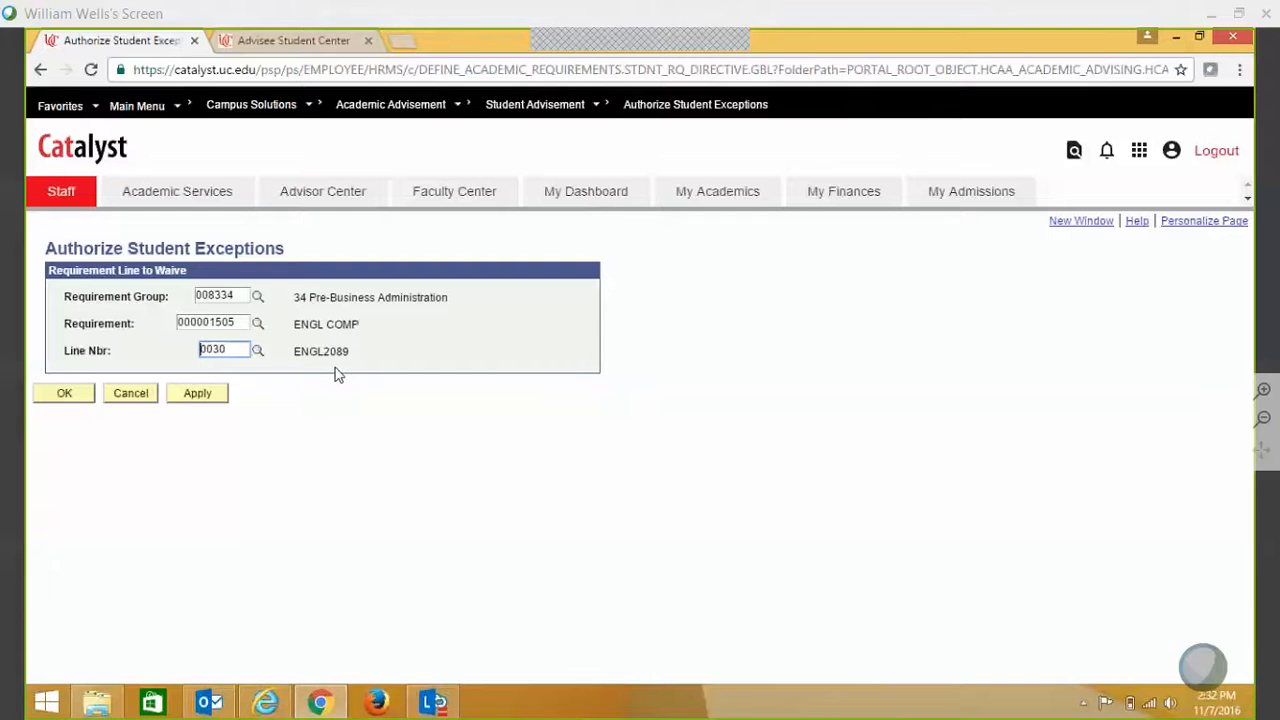
left_click(258, 354)
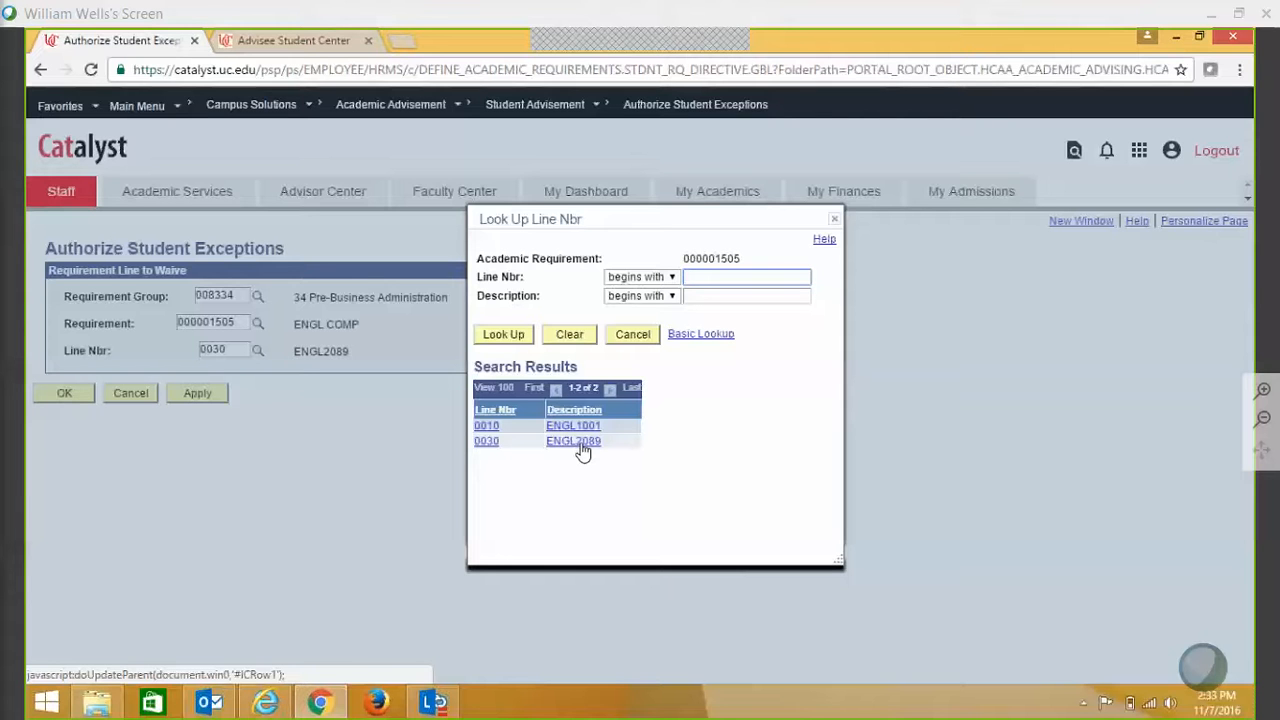
- Confirm line ENGL2089 for the waiver and save the Waive Intermediate Comp override
left_click(583, 448)
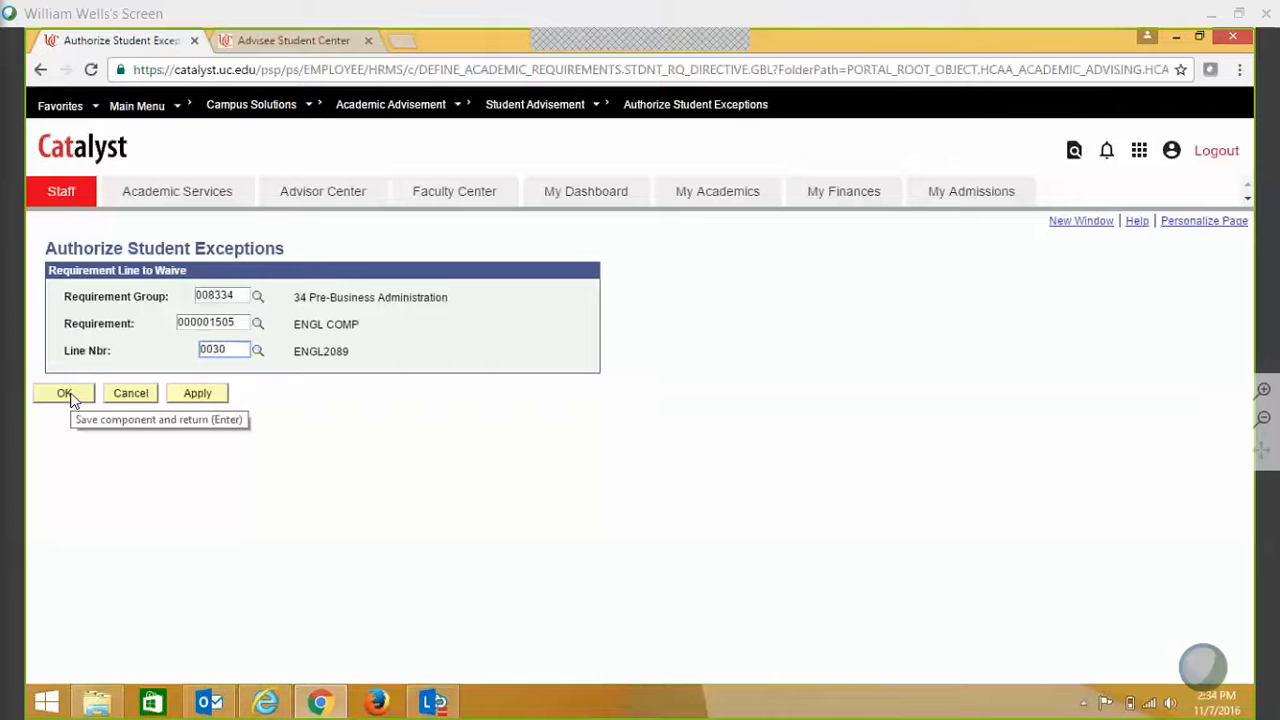
left_click(68, 396)
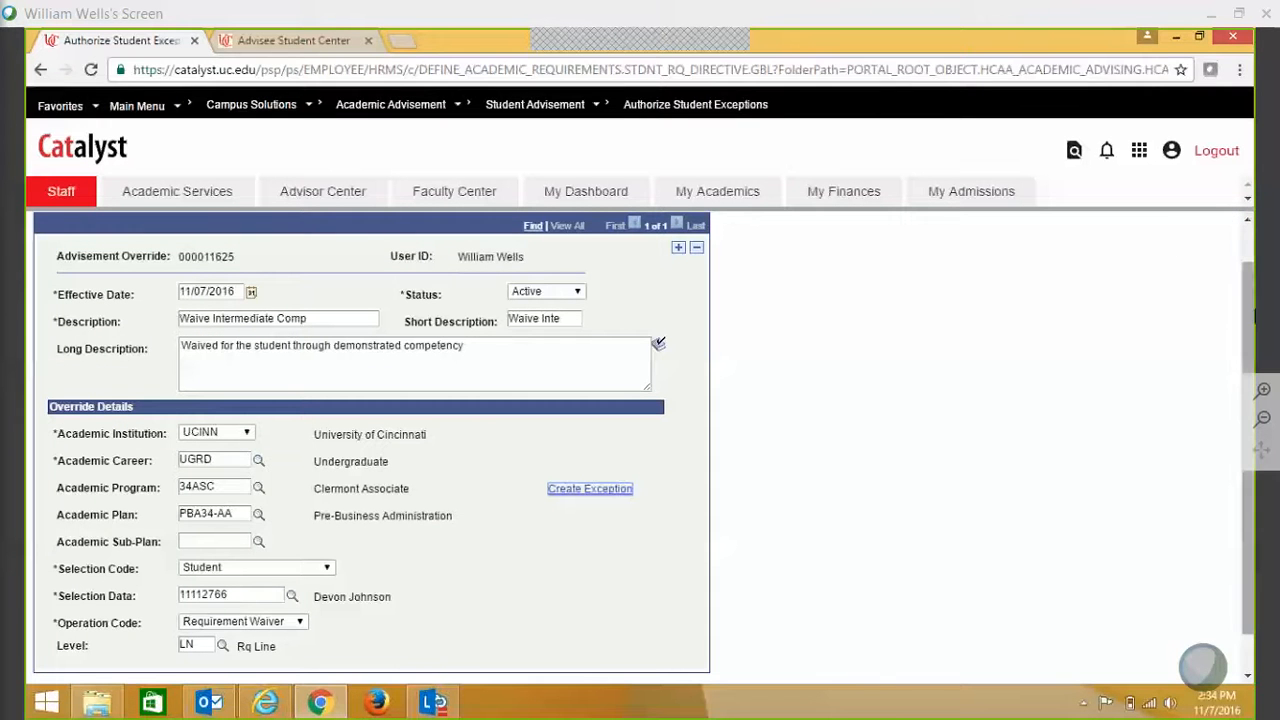
scroll(513, 551, "down", 1)
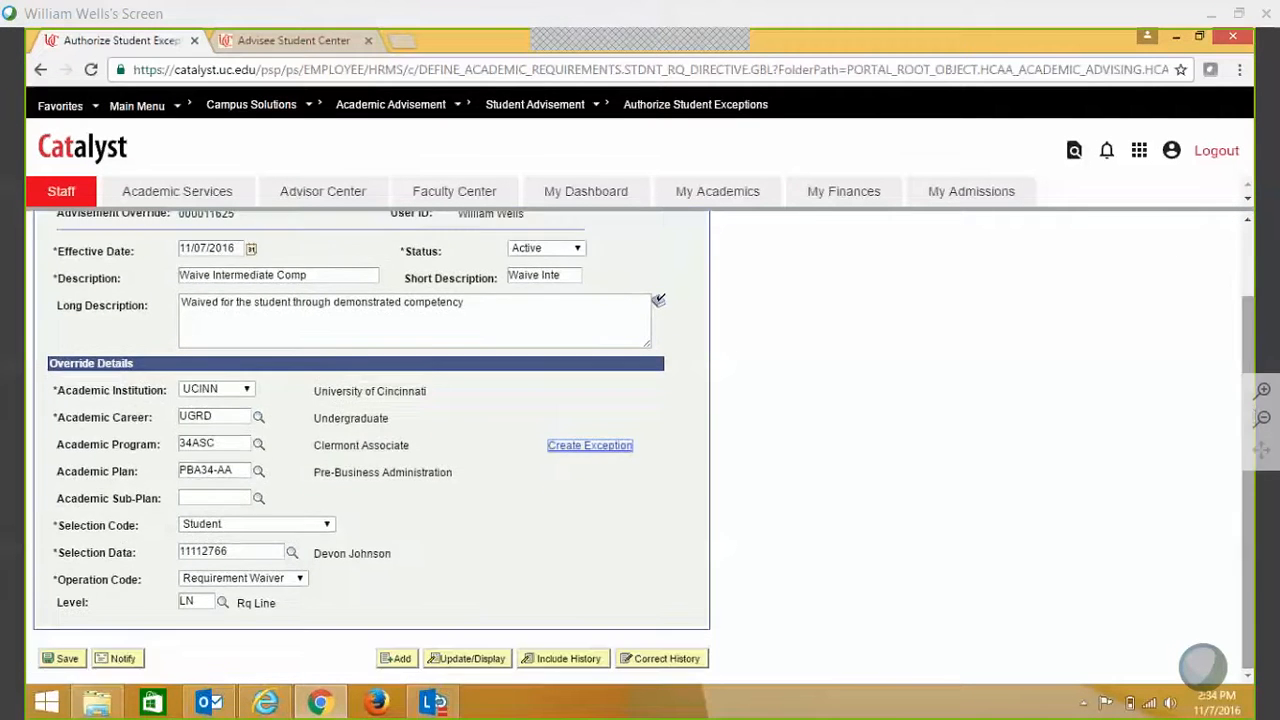
left_click(70, 659)
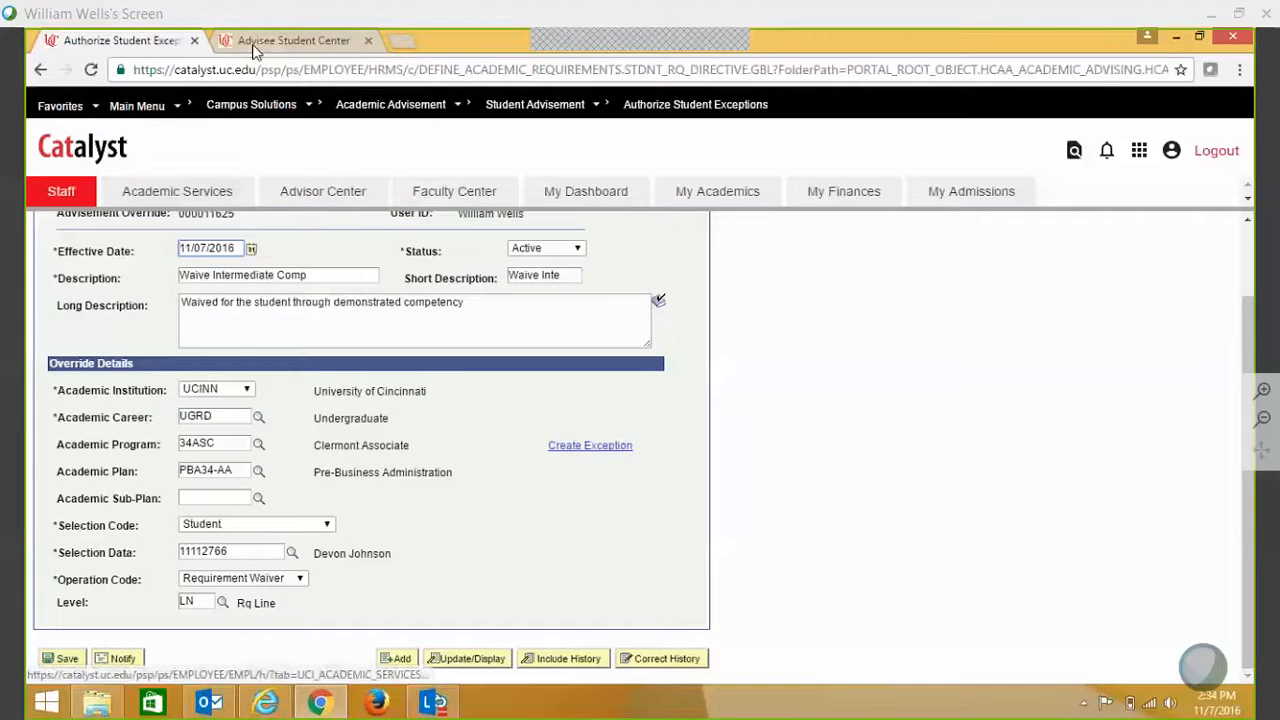
- Cancel out of the outdated degree audit back to the advisee's Student Center
left_click(282, 42)
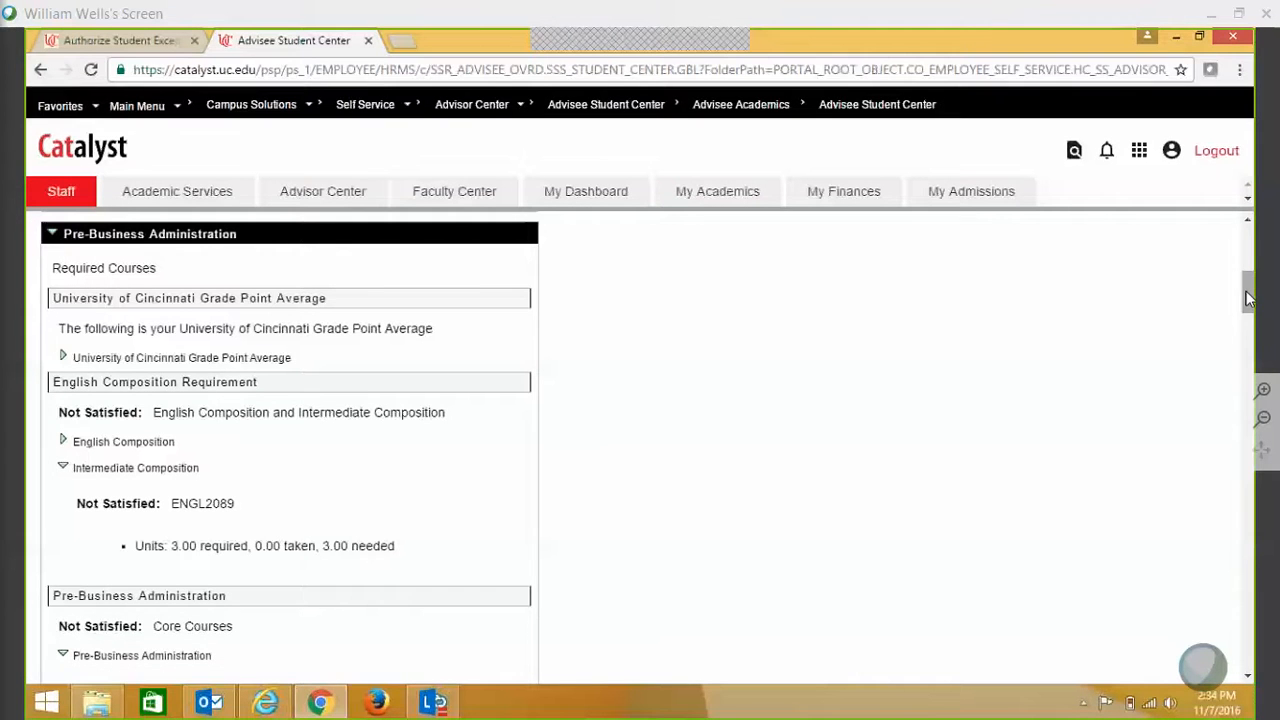
left_click_drag(1248, 298, 1248, 645)
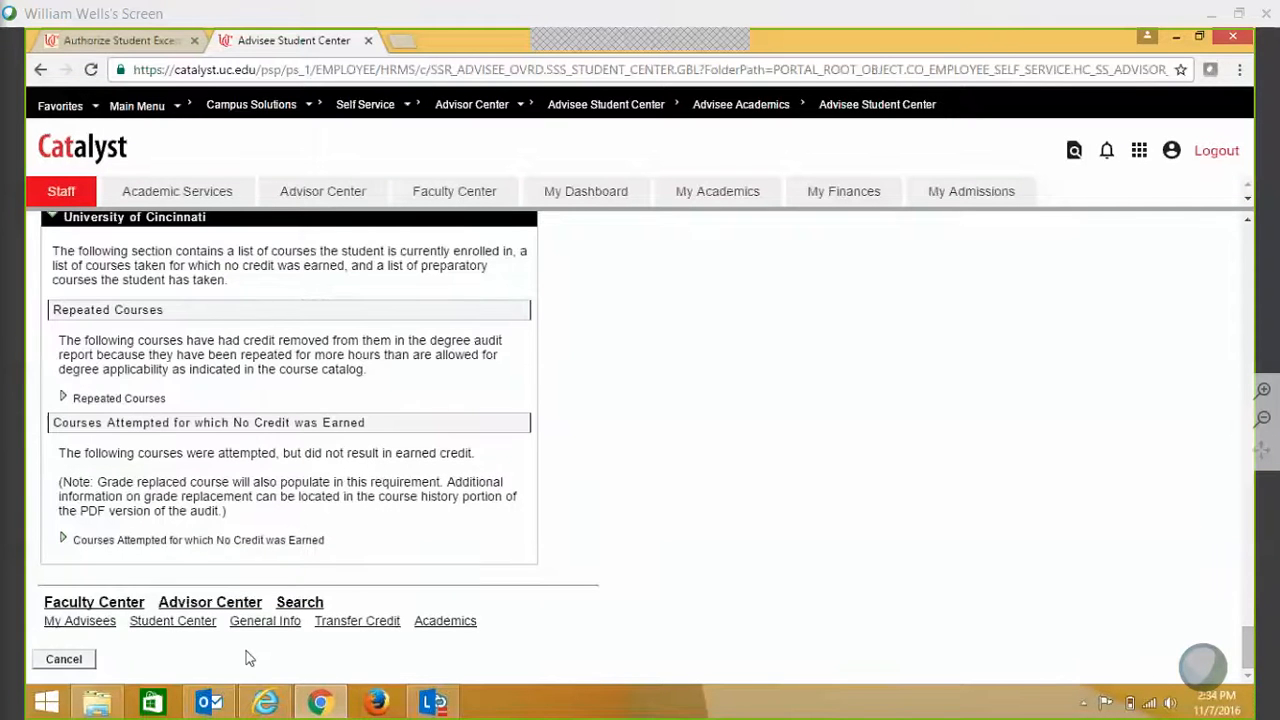
left_click(64, 660)
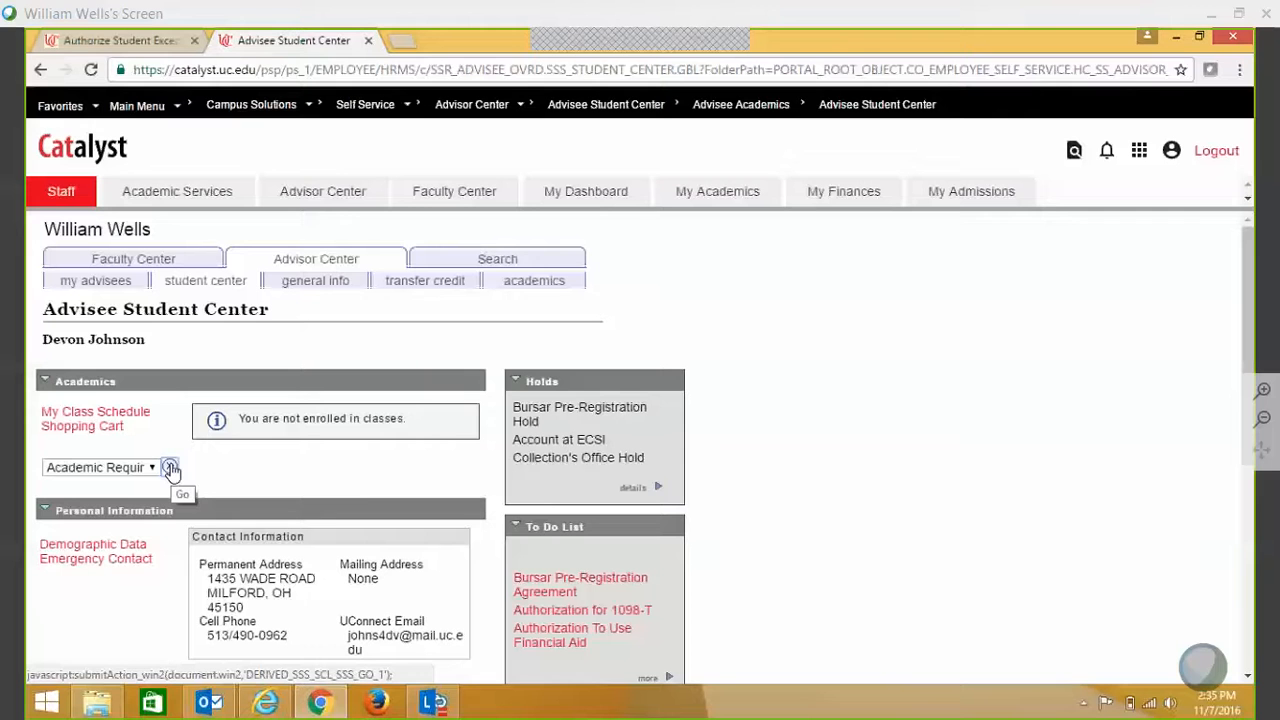
- Rerun the Academic Requirements report and confirm Intermediate Composition under English Composition reads Waived: ENGL2089
left_click(171, 469)
left_click(170, 469)
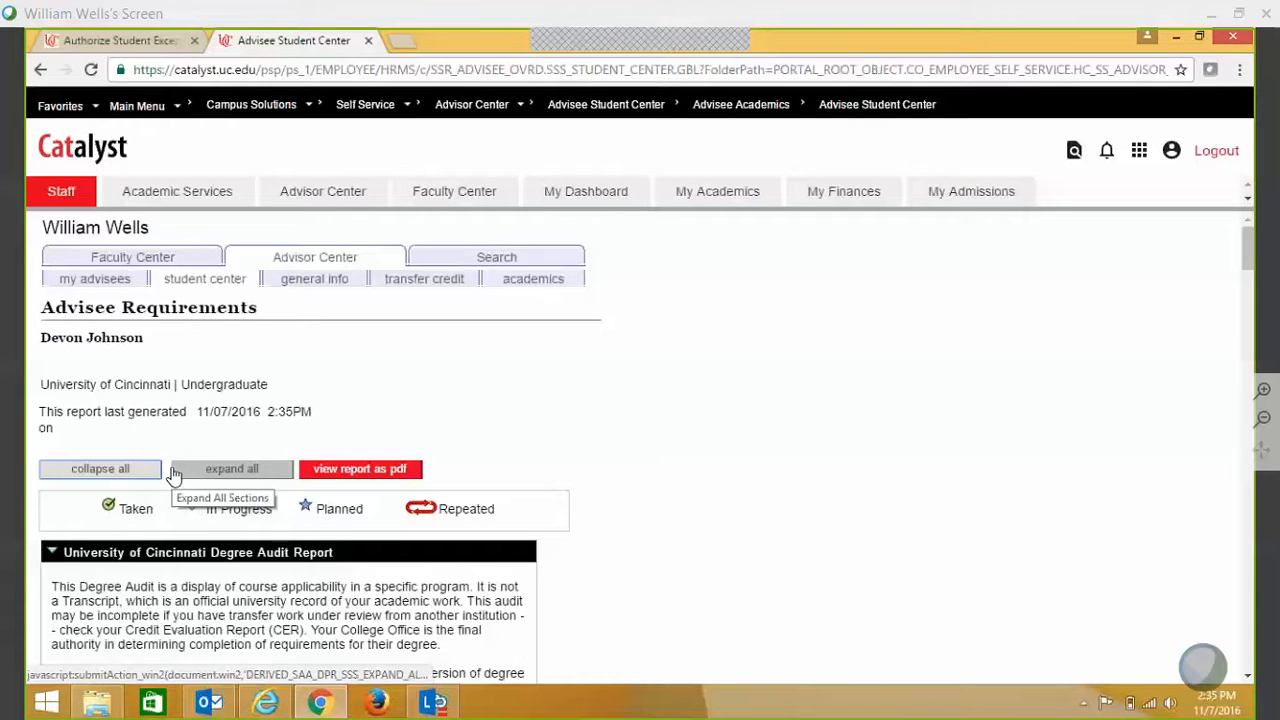
left_click_drag(1248, 262, 1250, 317)
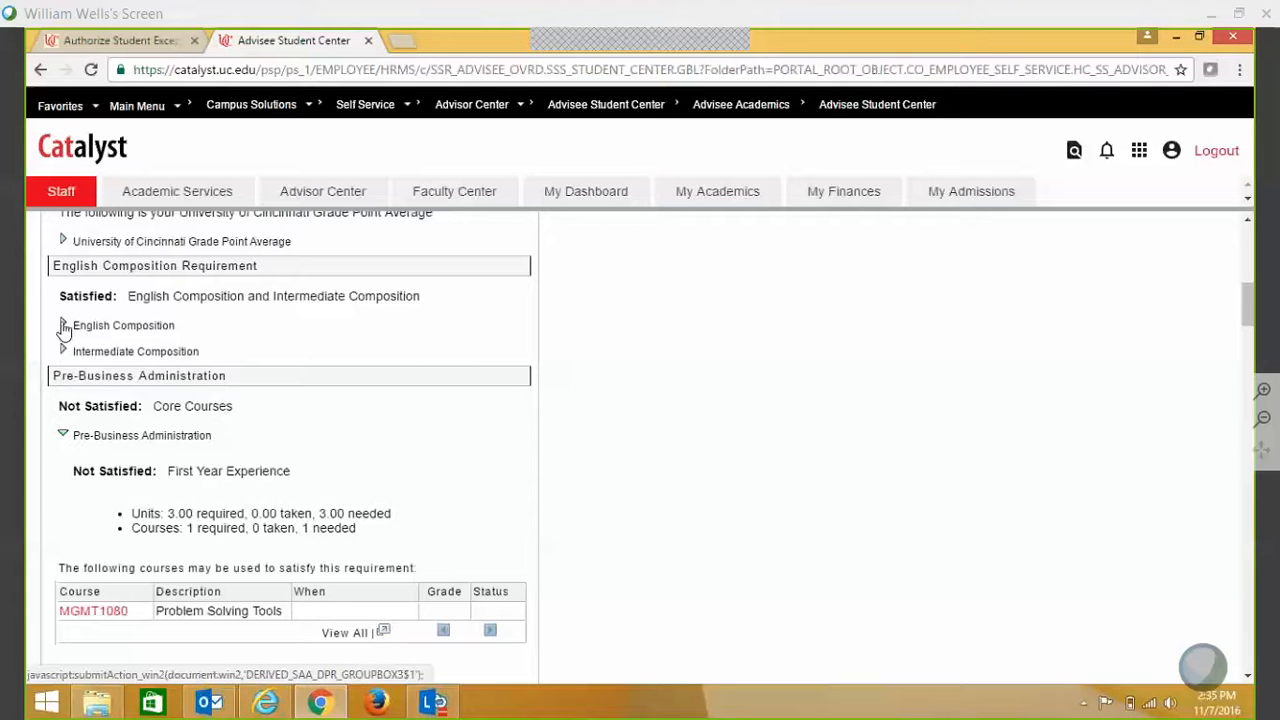
left_click(63, 326)
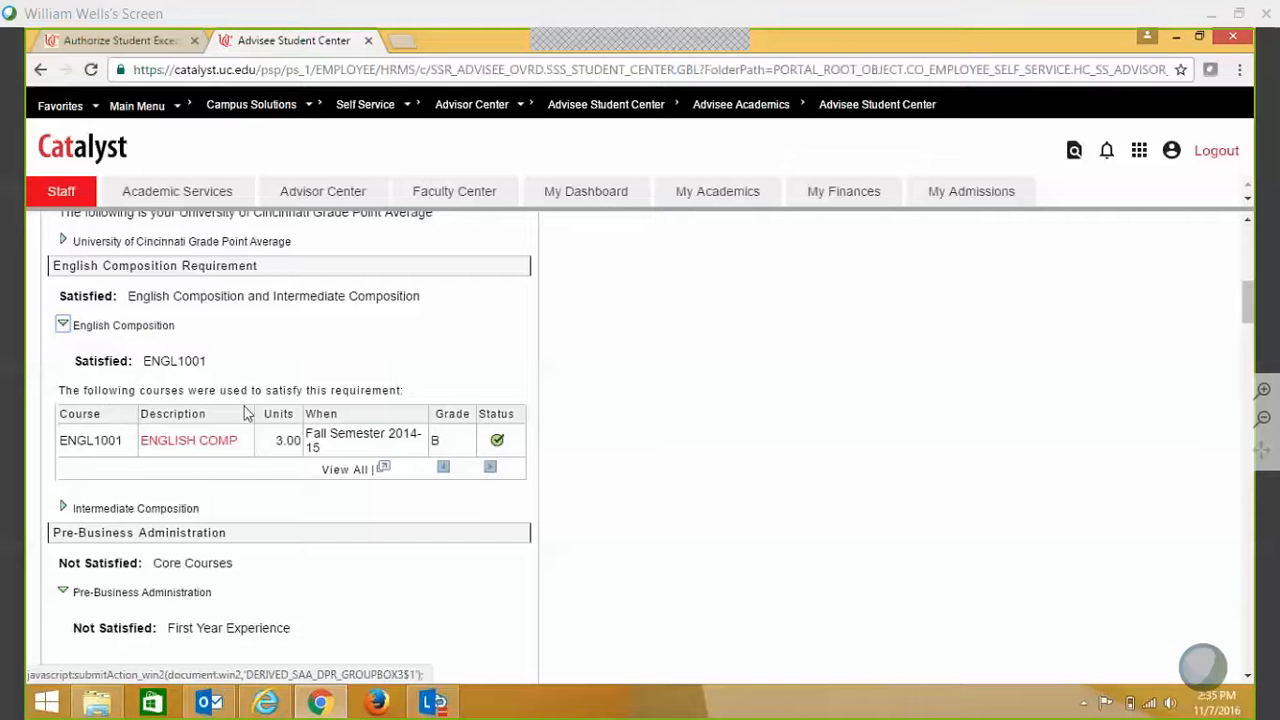
left_click(63, 326)
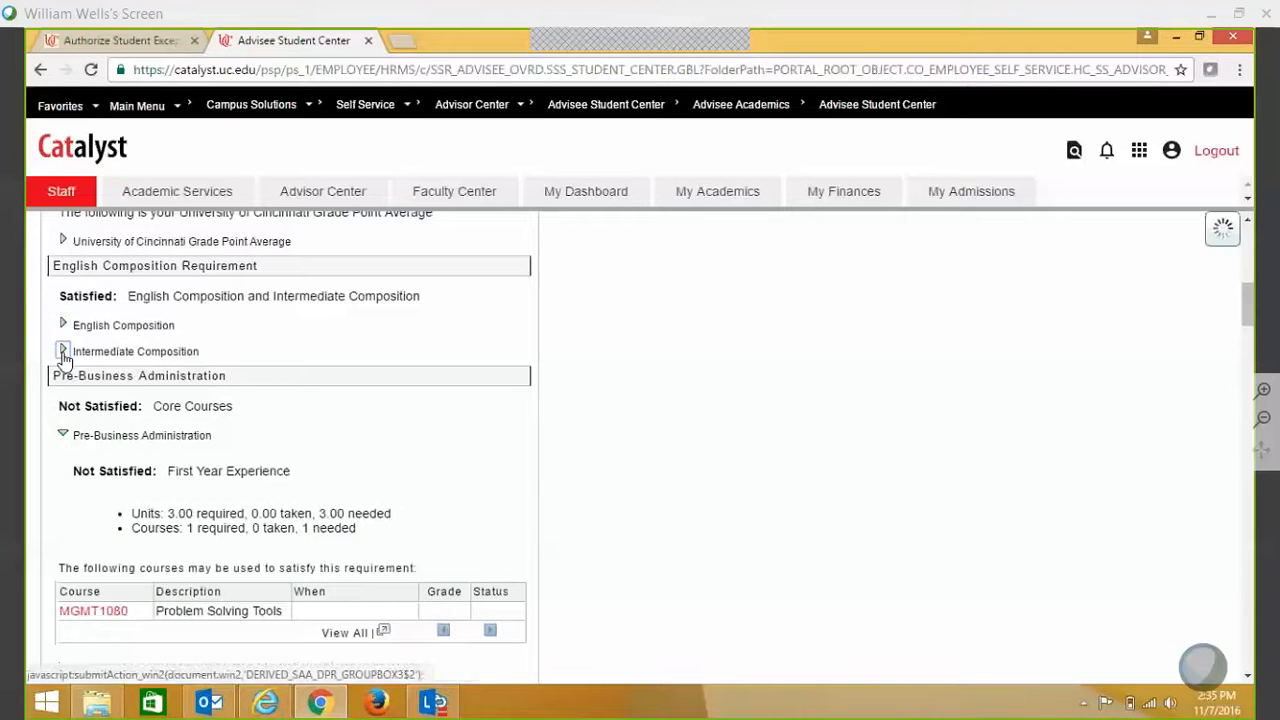
left_click(63, 352)
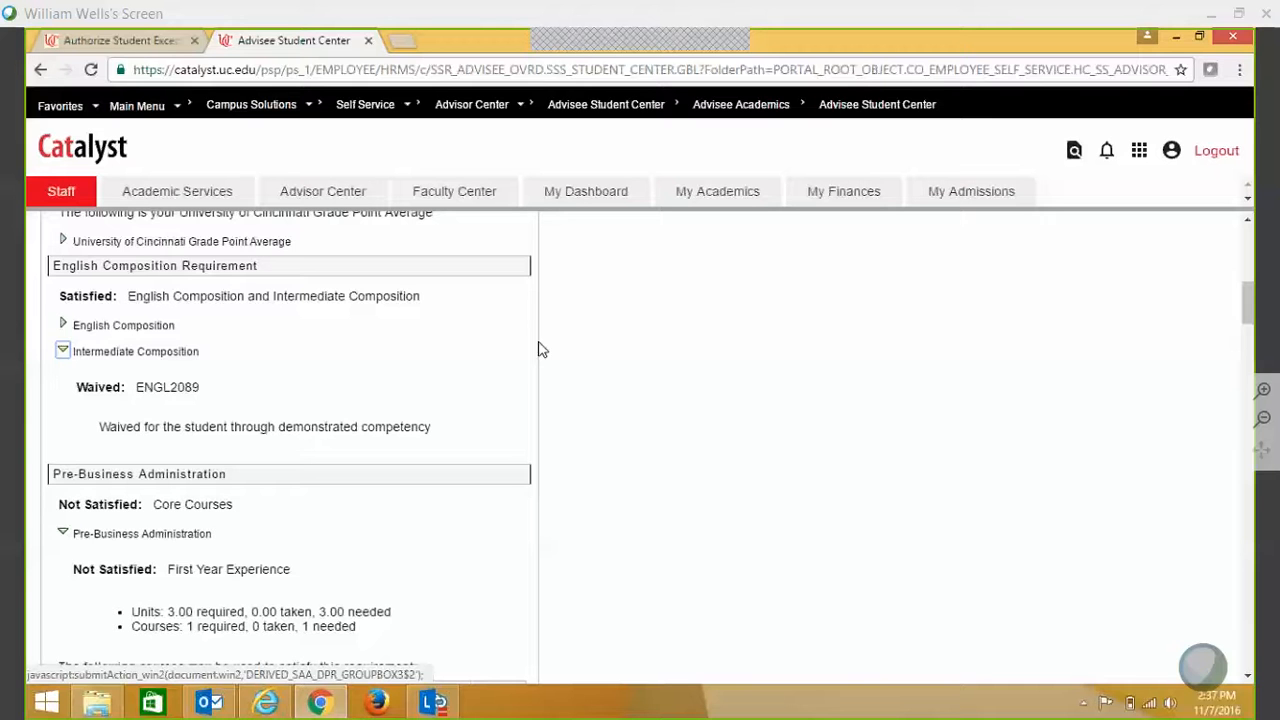
- Switch back to the Authorize Student Exceptions browser tab showing the Waive Intermediate Comp override
left_click(128, 41)
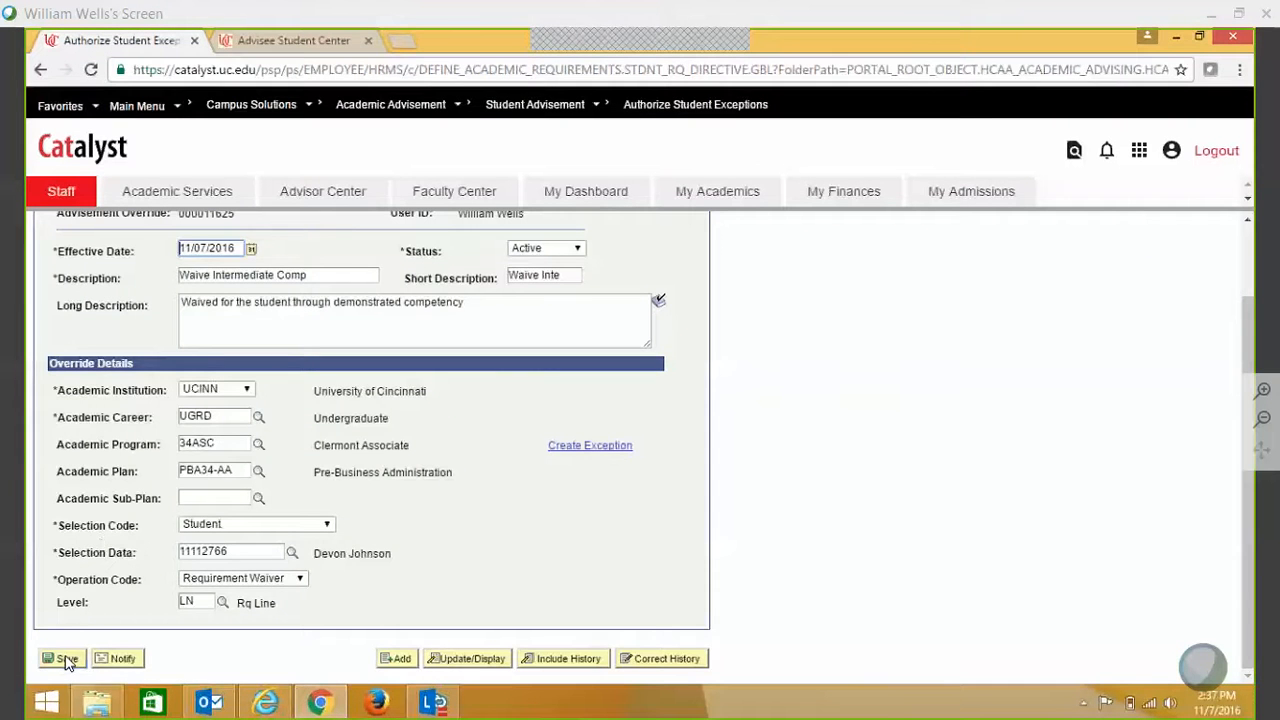
- Copy the student ID from the waiver's Selection Data field
left_click(250, 551)
key("ctrl+a")
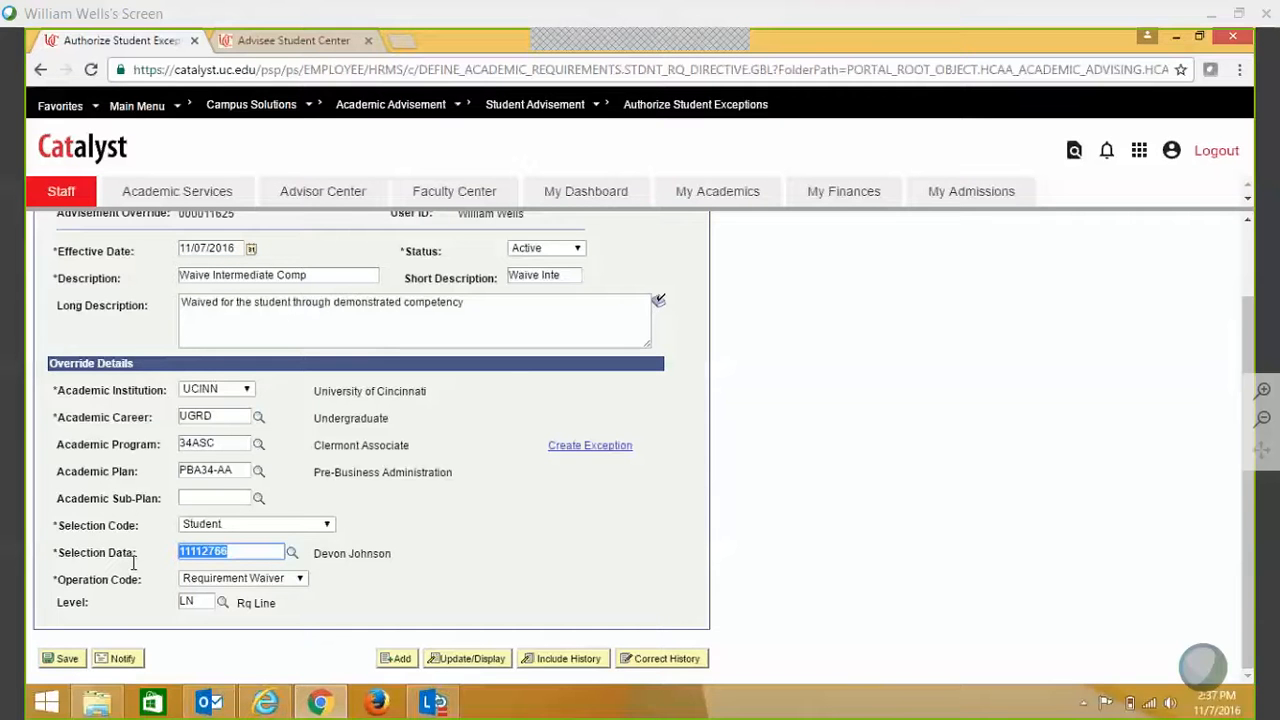
key("ctrl+c")
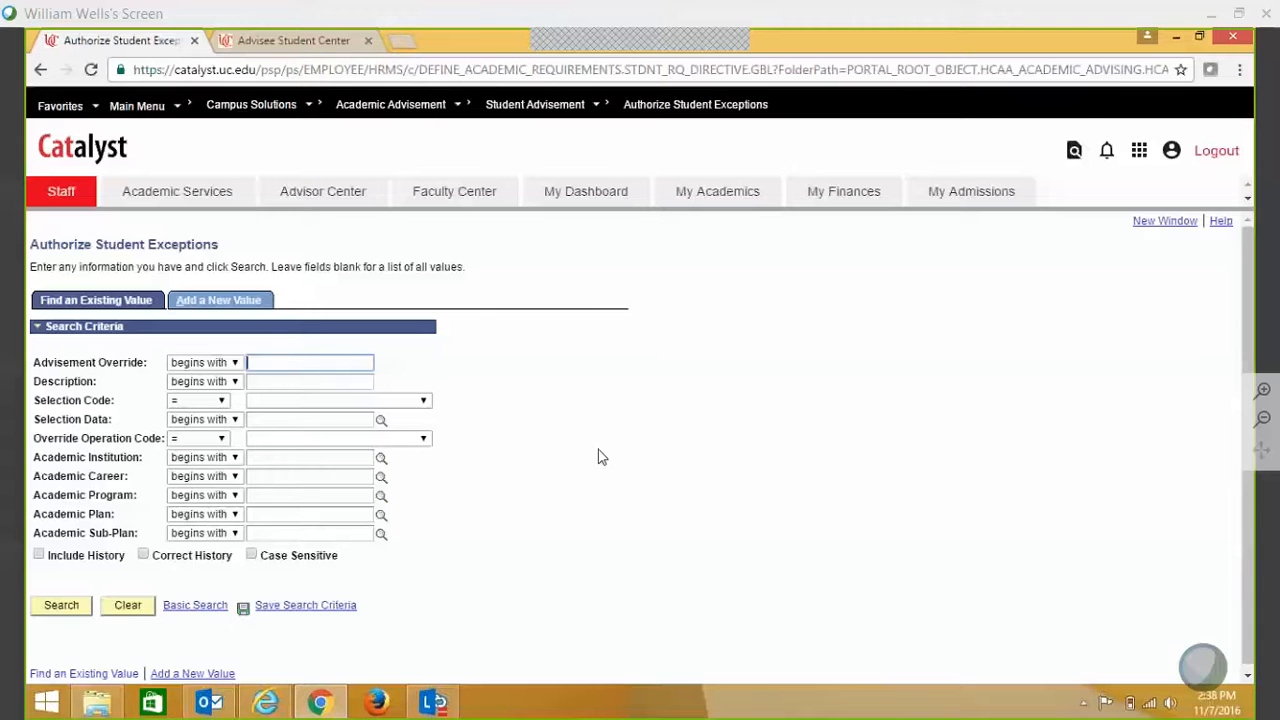
- Search exceptions by the pasted student ID to reopen the Pre-Business Administration Waive Intermediate Comp waiver
left_click(297, 420)
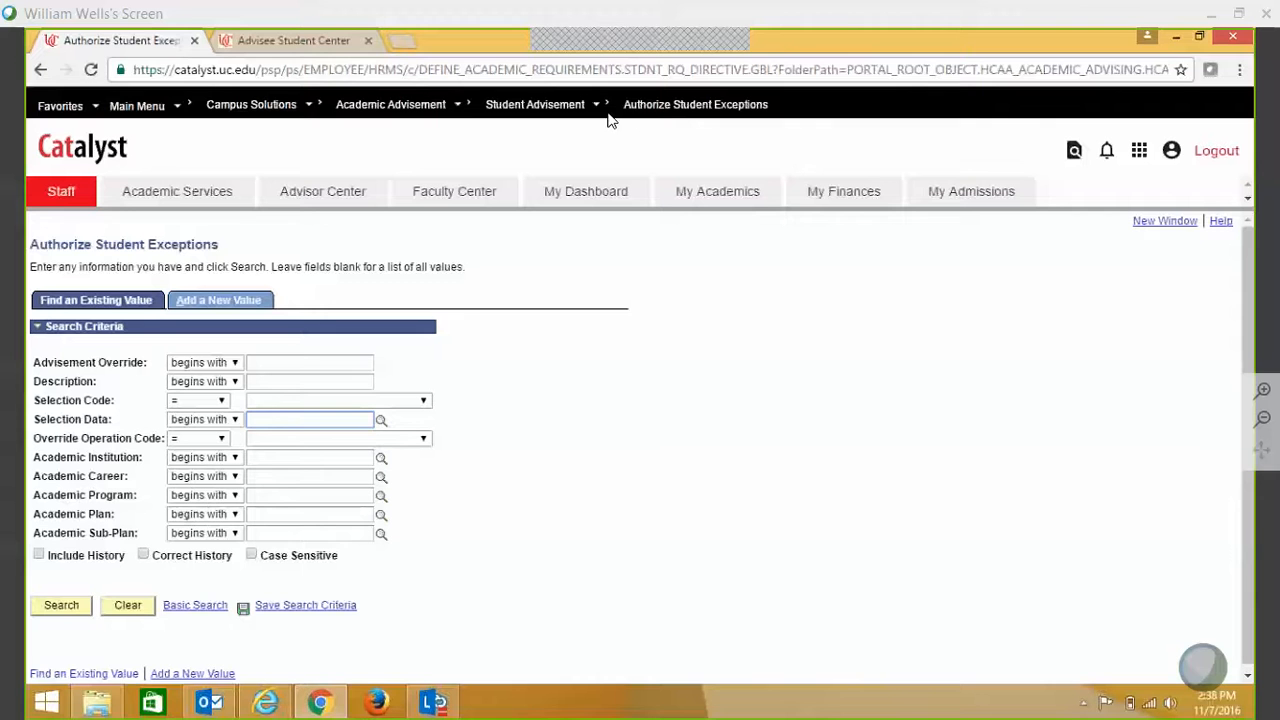
left_click(687, 108)
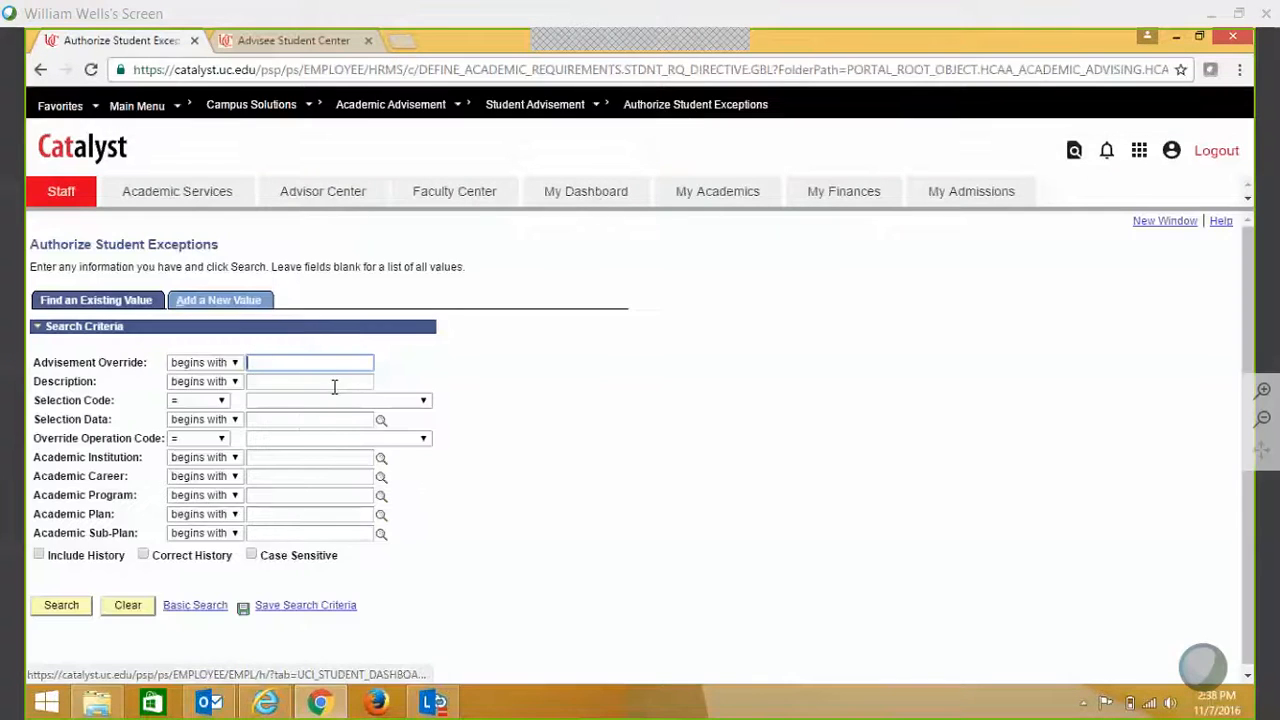
left_click(302, 420)
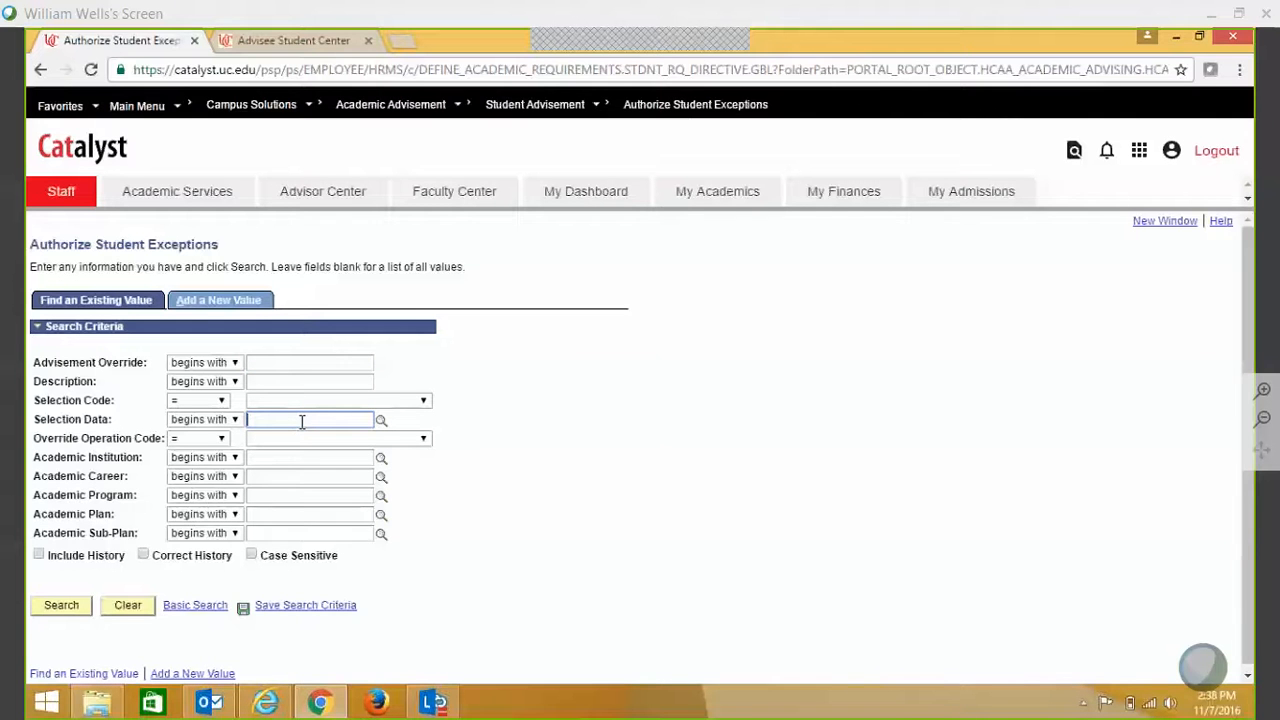
key("ctrl+v")
left_click(74, 607)
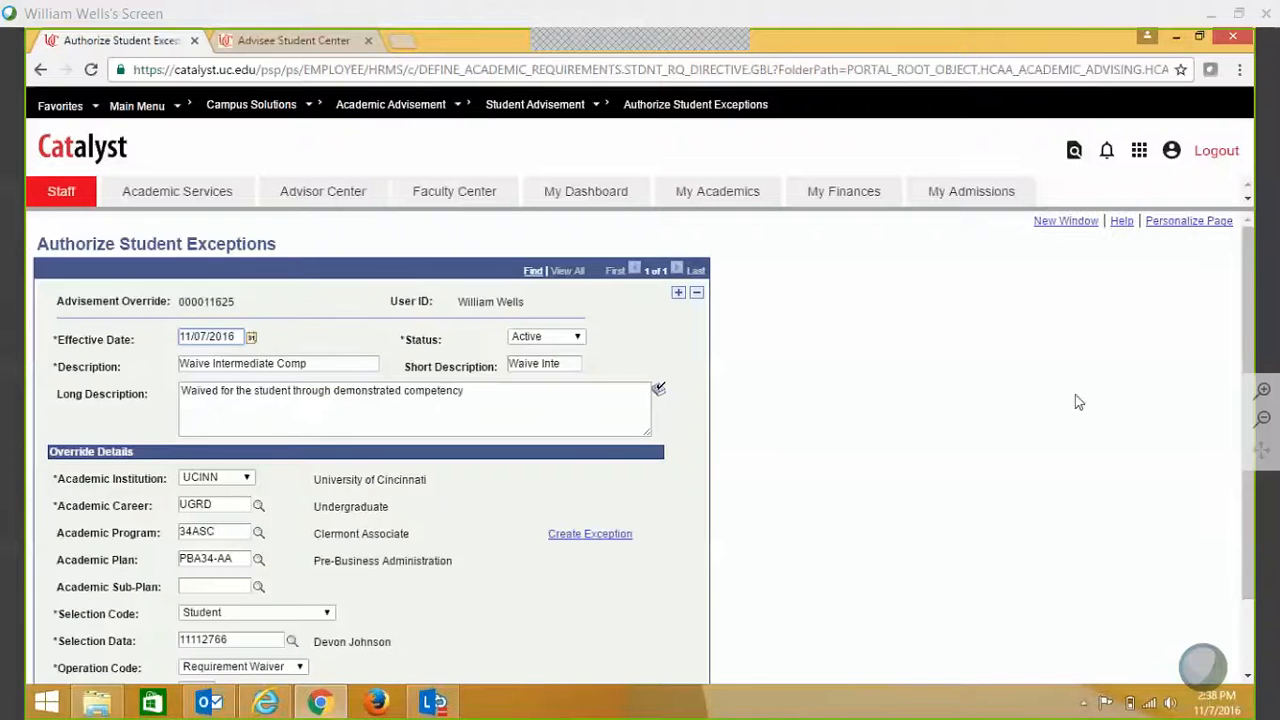
left_click_drag(1250, 335, 1252, 337)
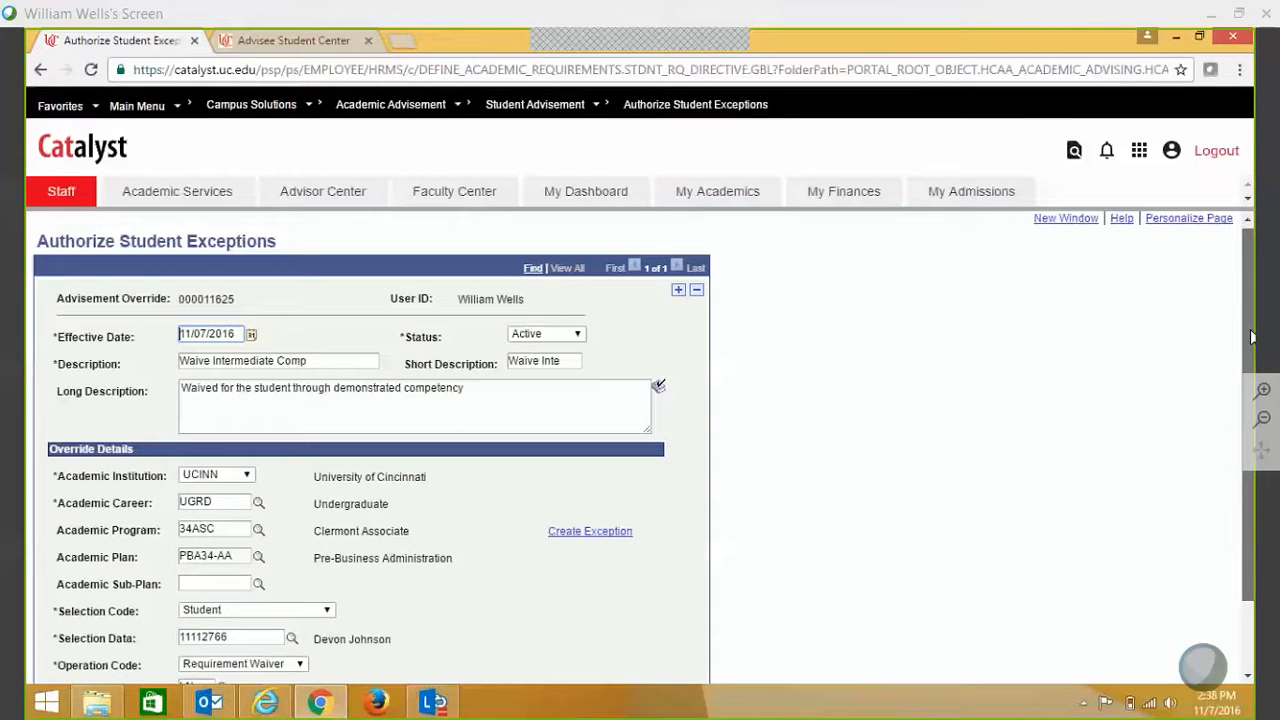
left_click_drag(1251, 337, 1251, 360)
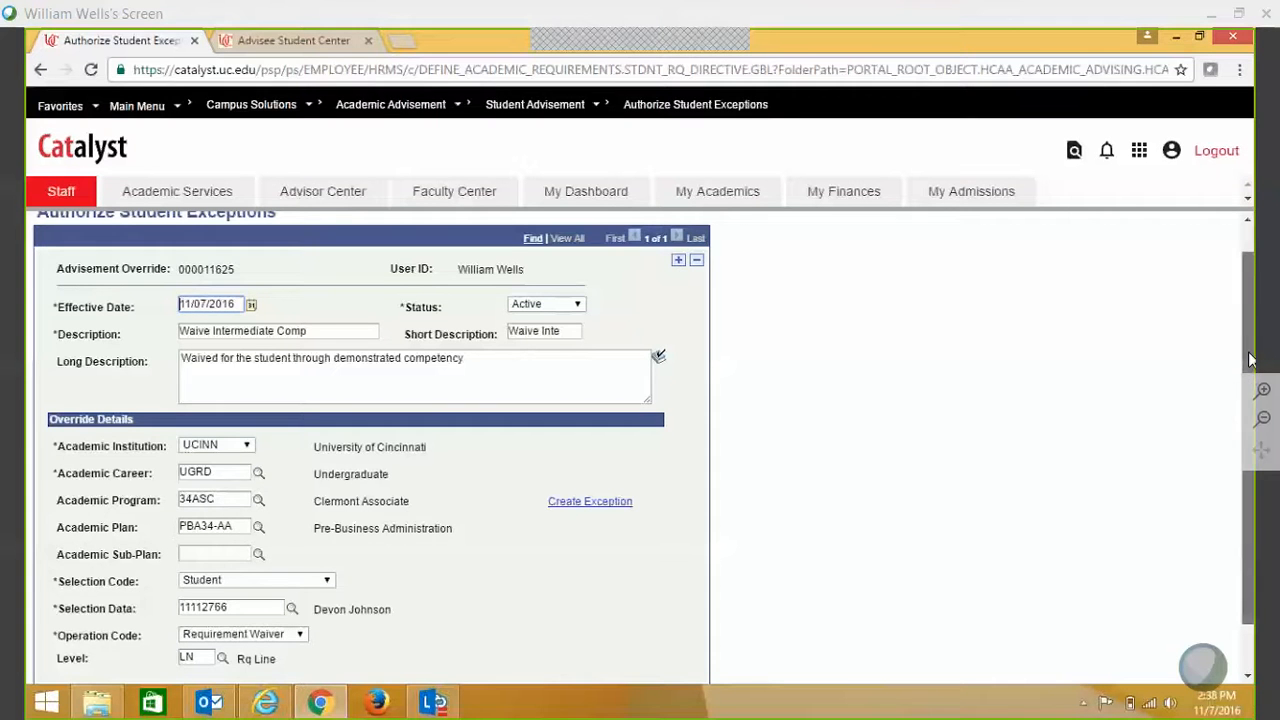
left_click_drag(1251, 360, 1251, 336)
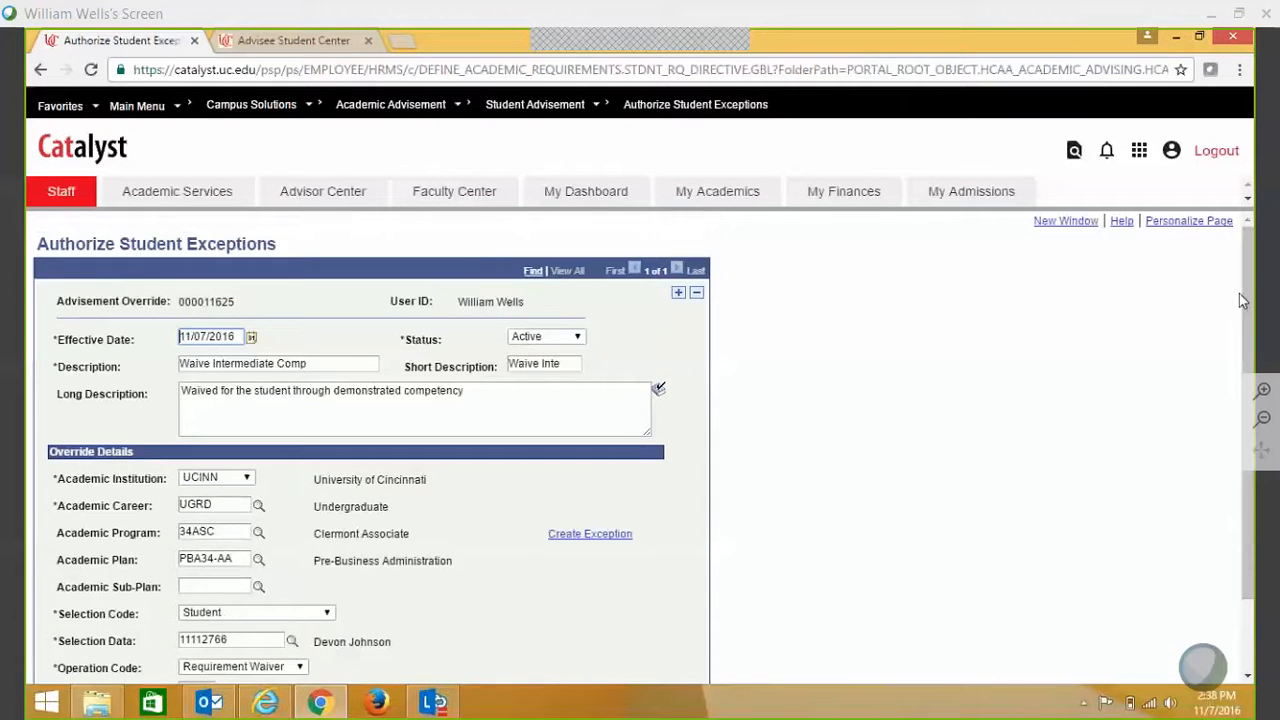
- Start a fresh exceptions search and check the Academic Career lookup values
left_click(691, 112)
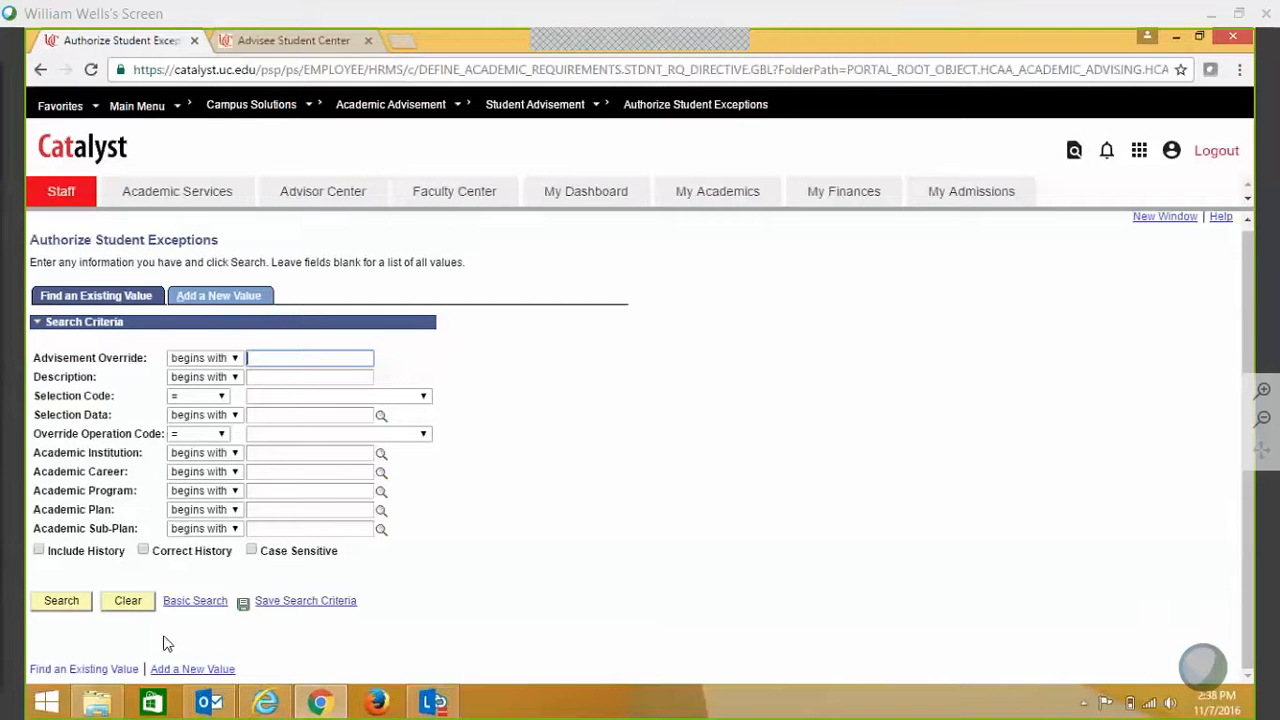
left_click(273, 472)
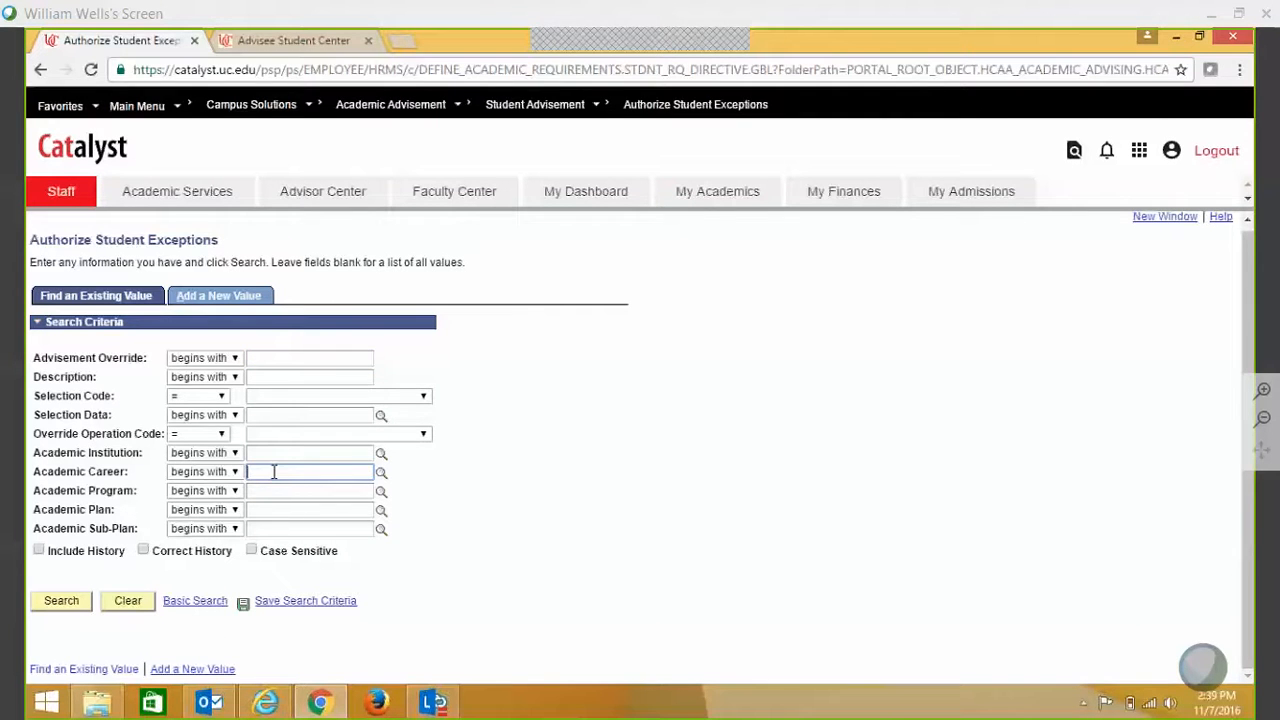
left_click(382, 477)
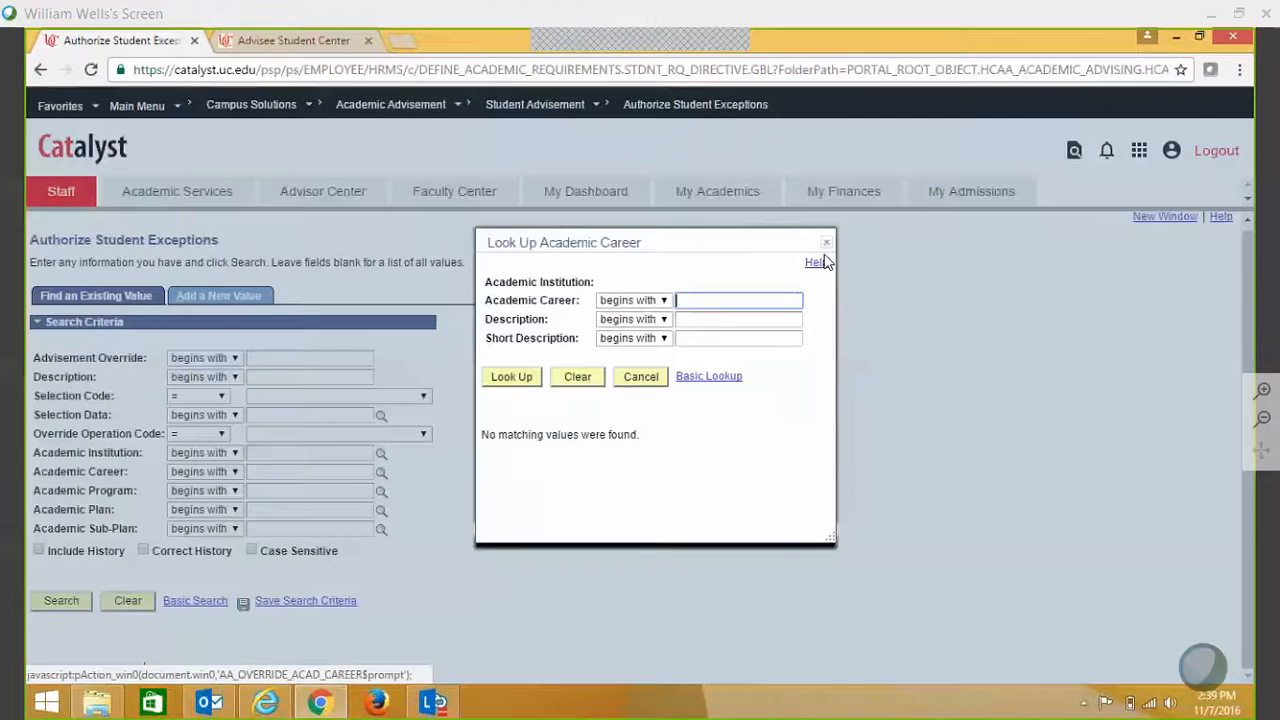
left_click(826, 244)
- Enter PBA34-AA as the Academic Plan search criterion
left_click(280, 510)
type("34p")
key("BackSpace")
key("BackSpace")
key("BackSpace")
type("pba")
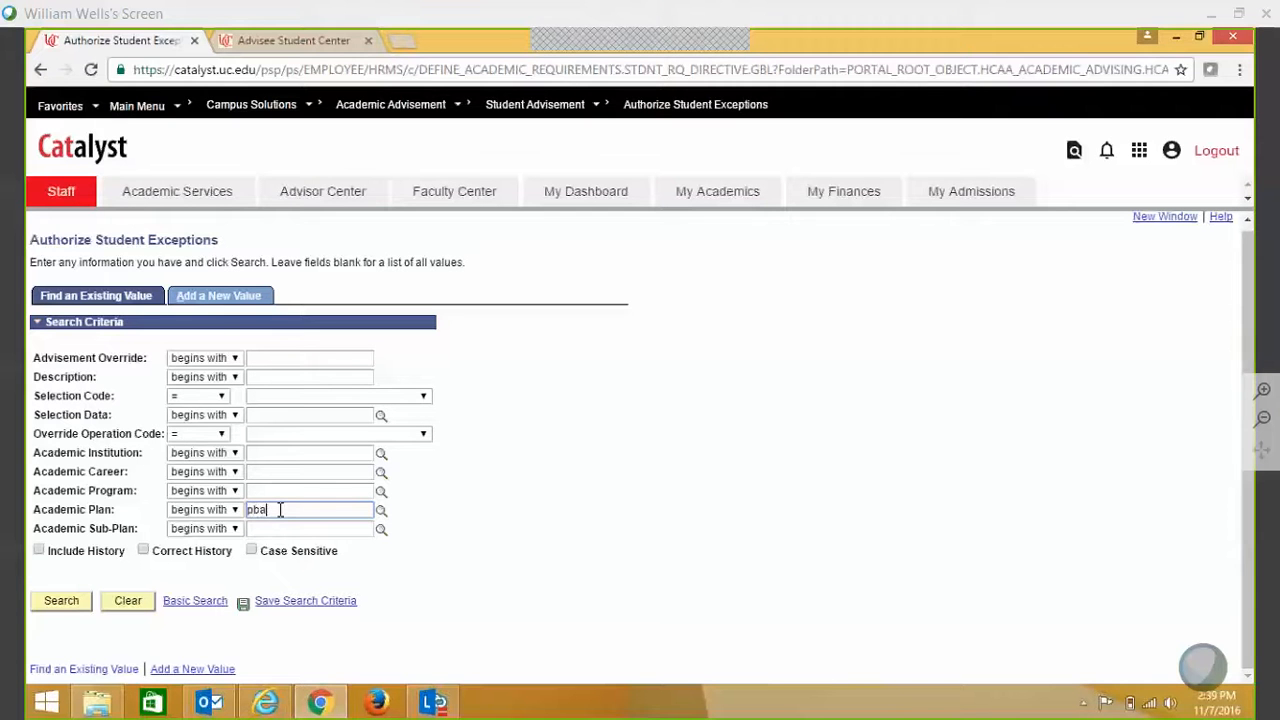
type("34")
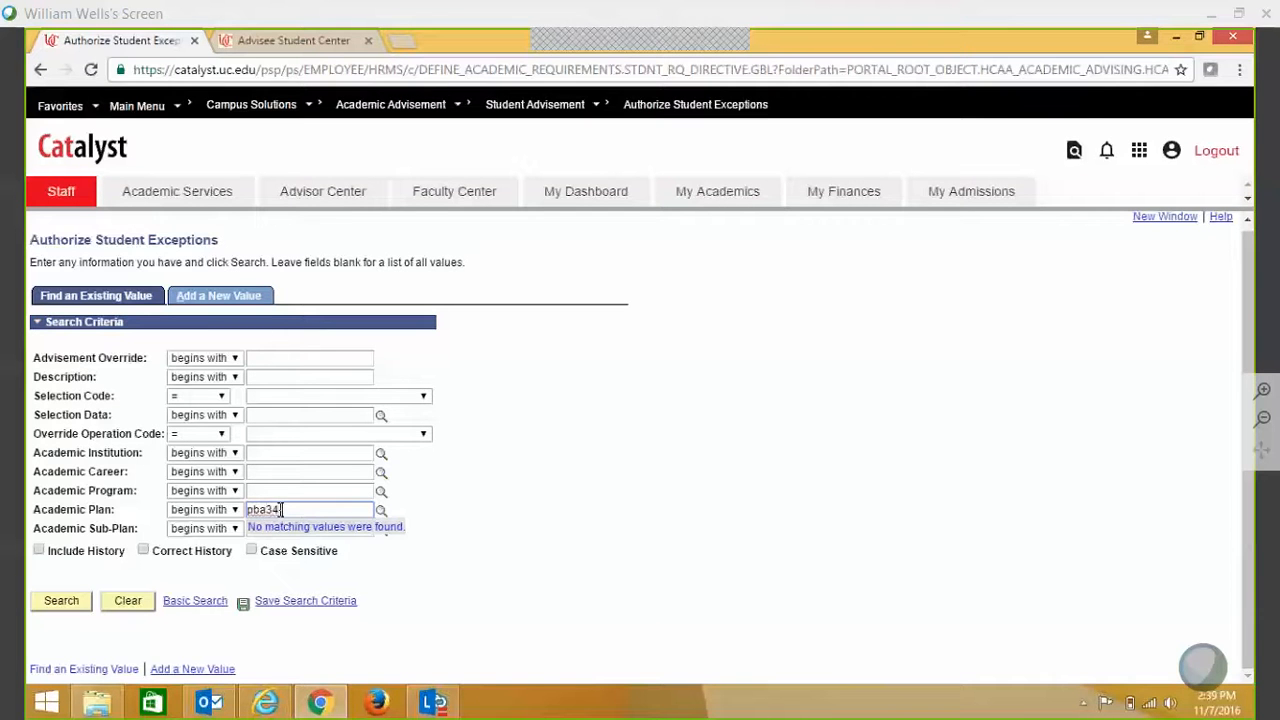
type("aa")
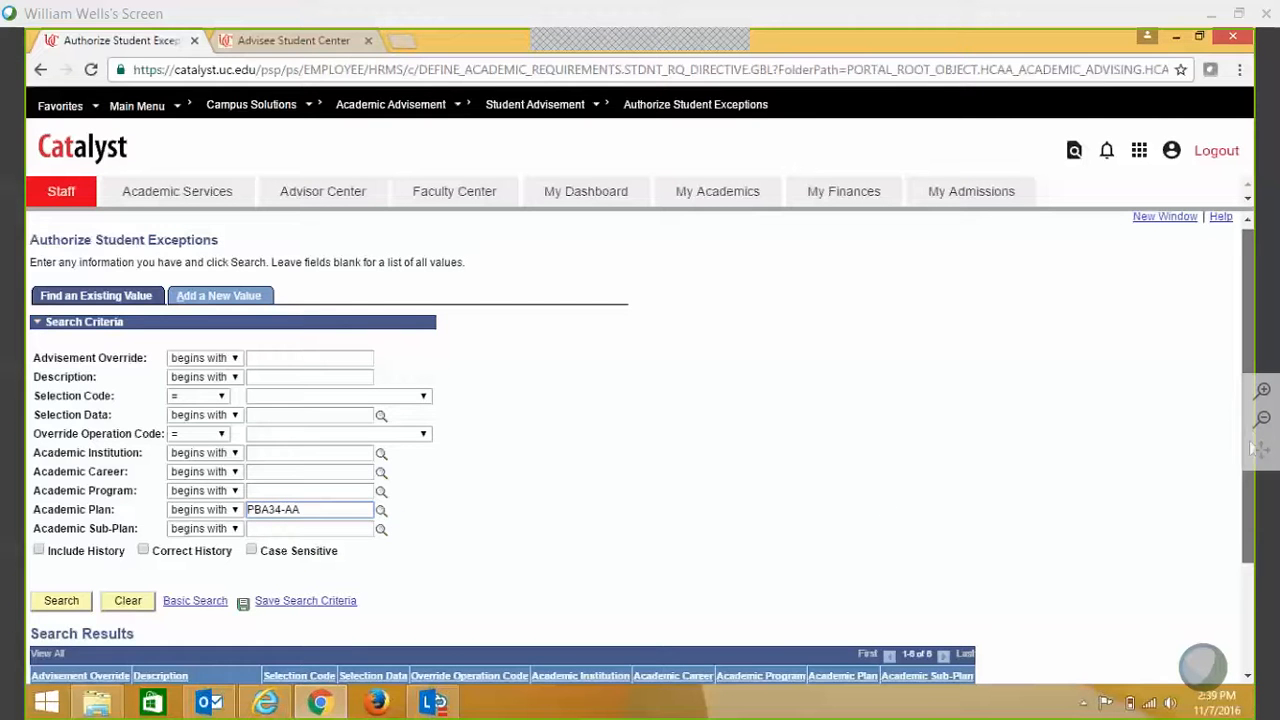
- Open the Waive Intermediate Comp waiver from the six PBA34-AA search results
scroll(600, 571, "down", 3)
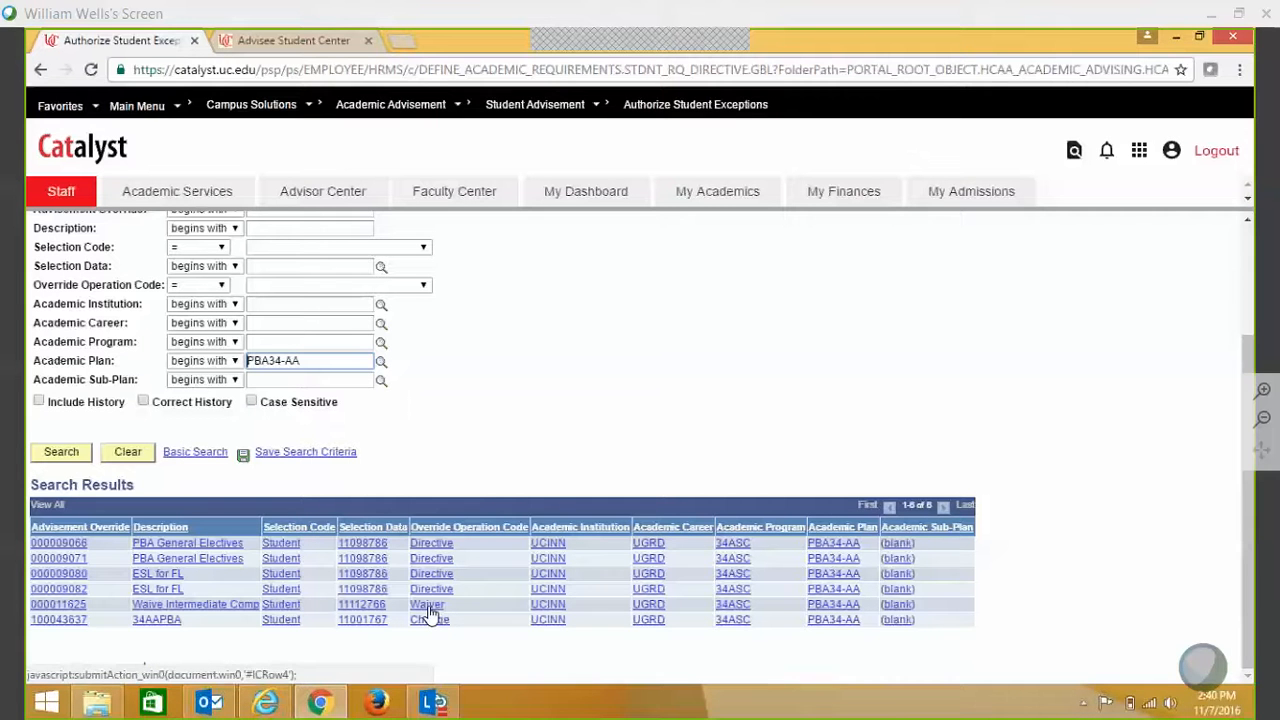
left_click(210, 607)
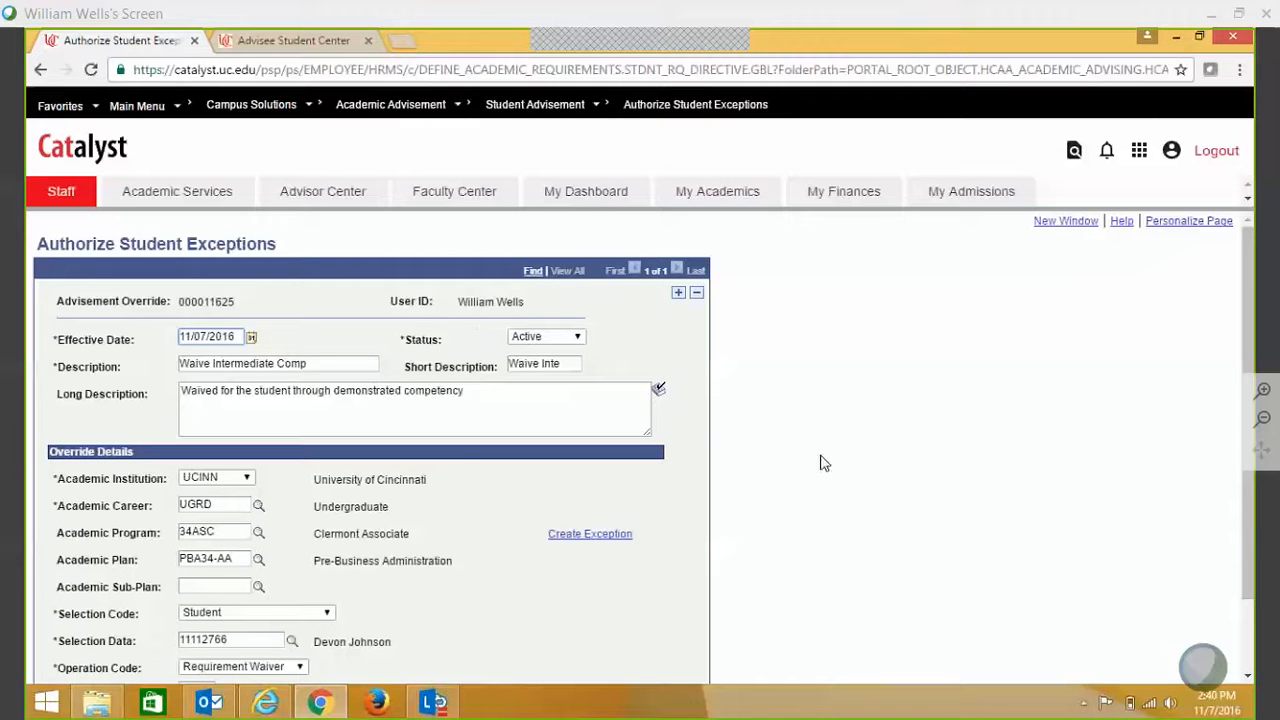
left_click_drag(1248, 398, 1240, 360)
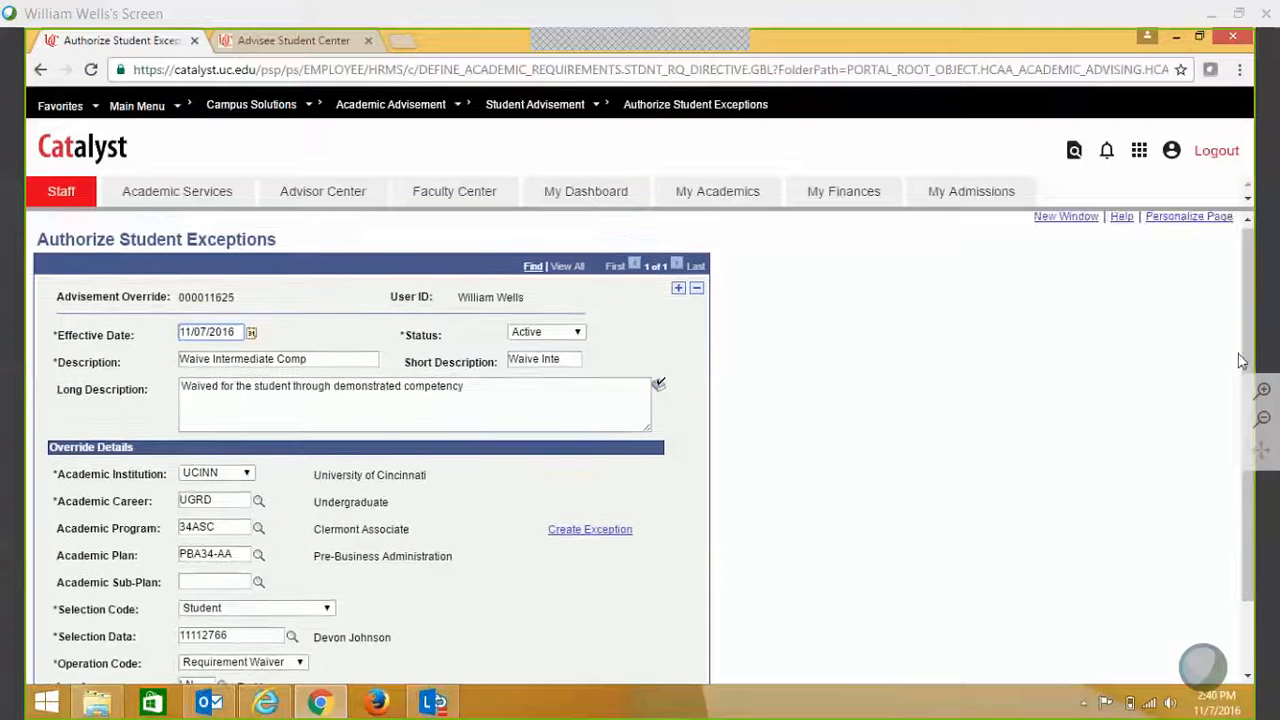
left_click(1246, 226)
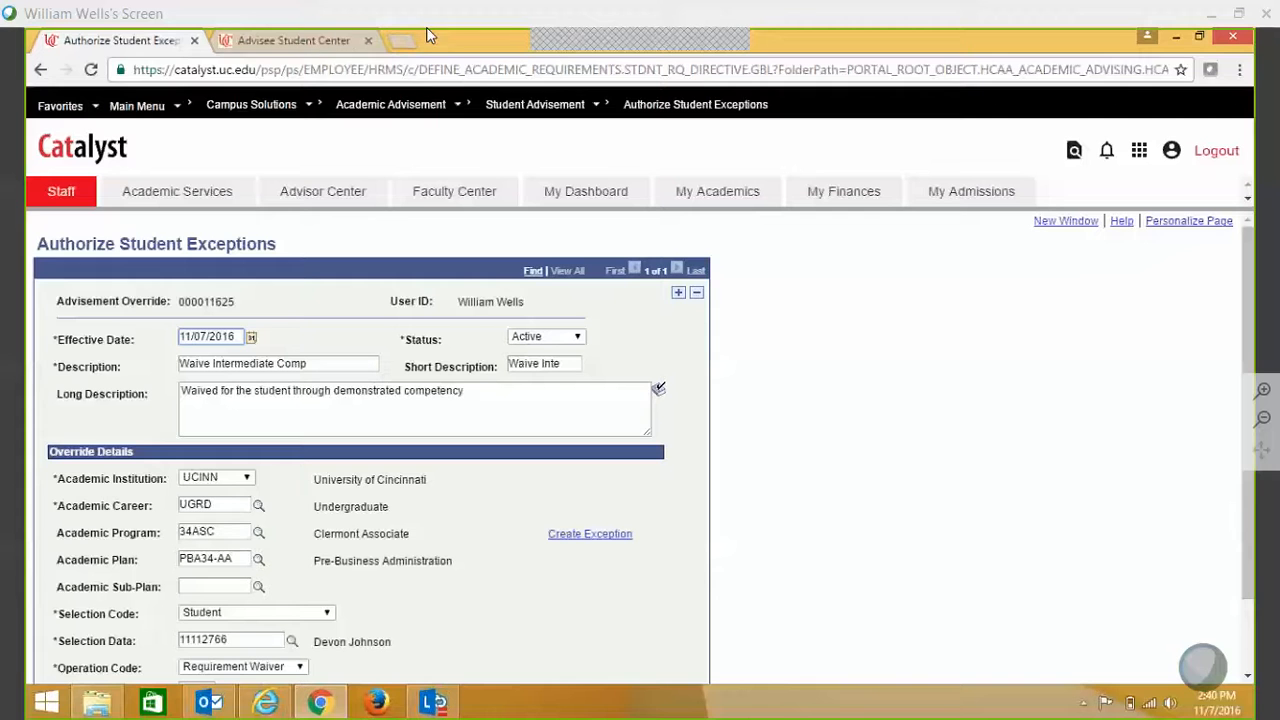